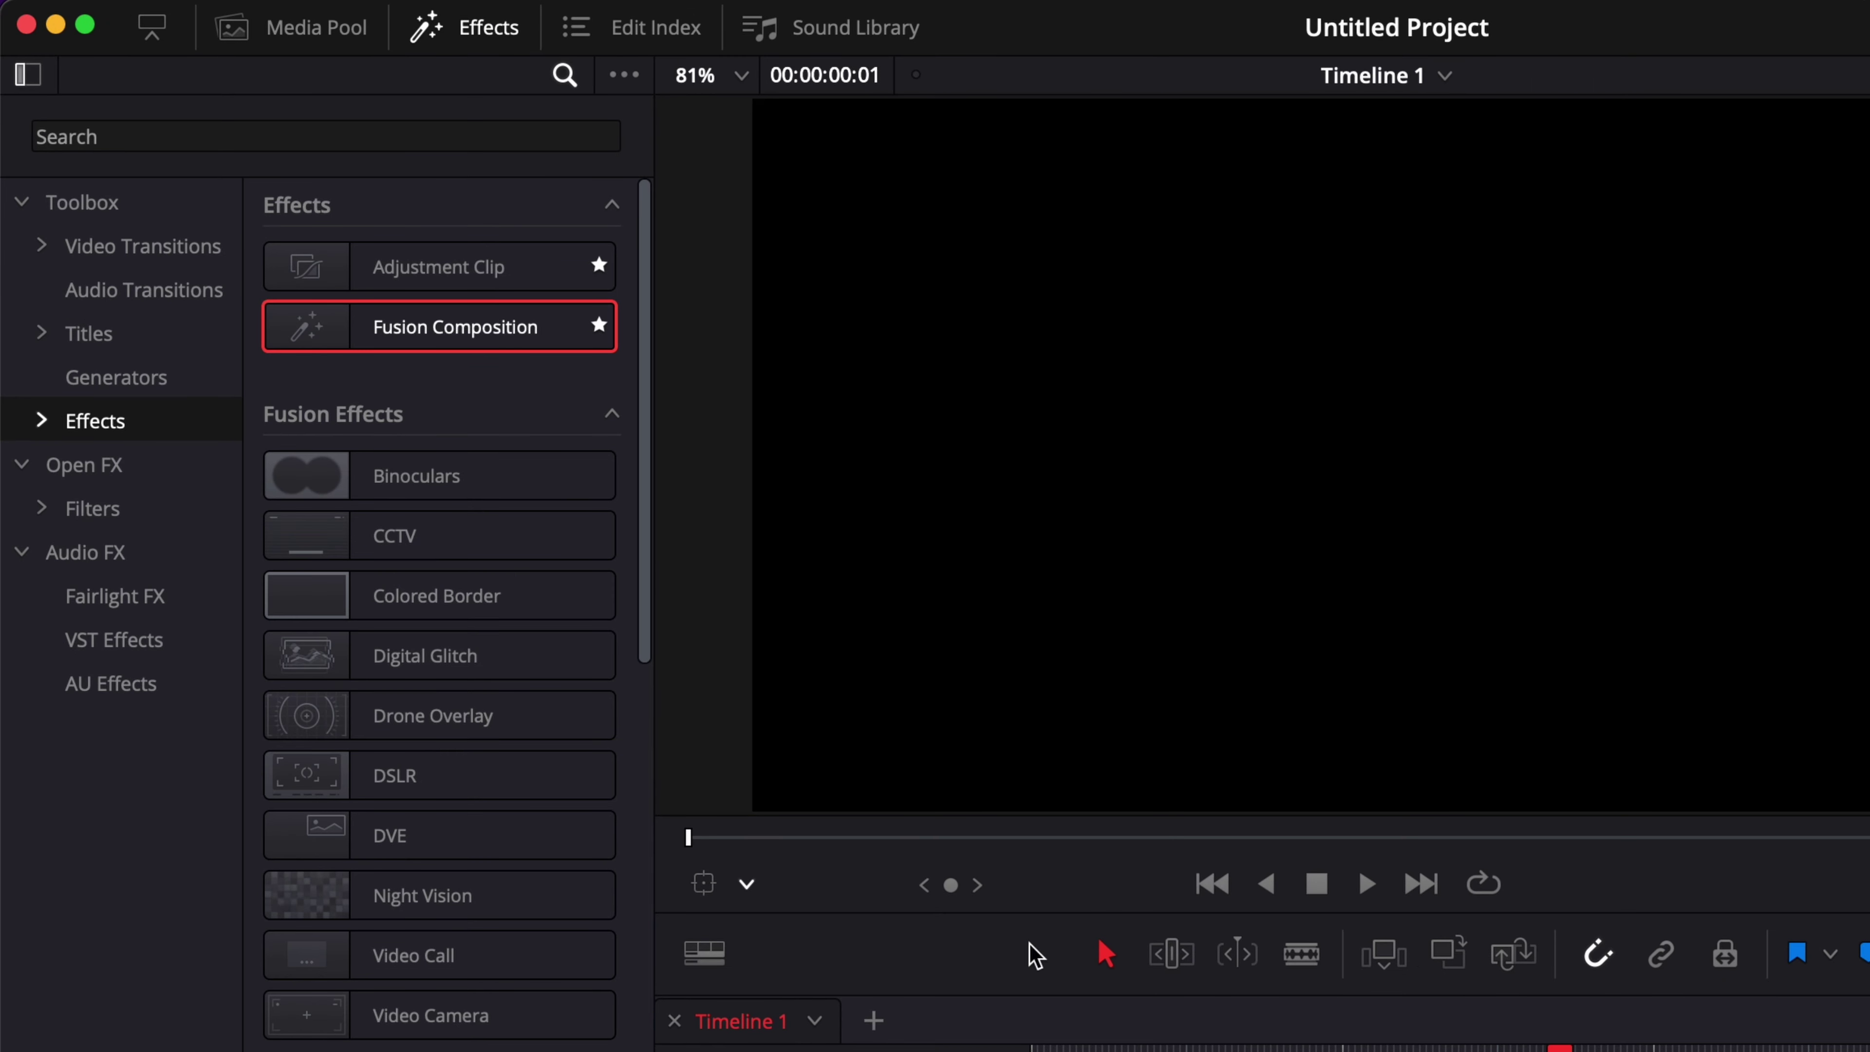
Step: Place a Fusion Composition clip on Video 1 and extend it to about 01:00:20
drag(409, 334, 1053, 1051)
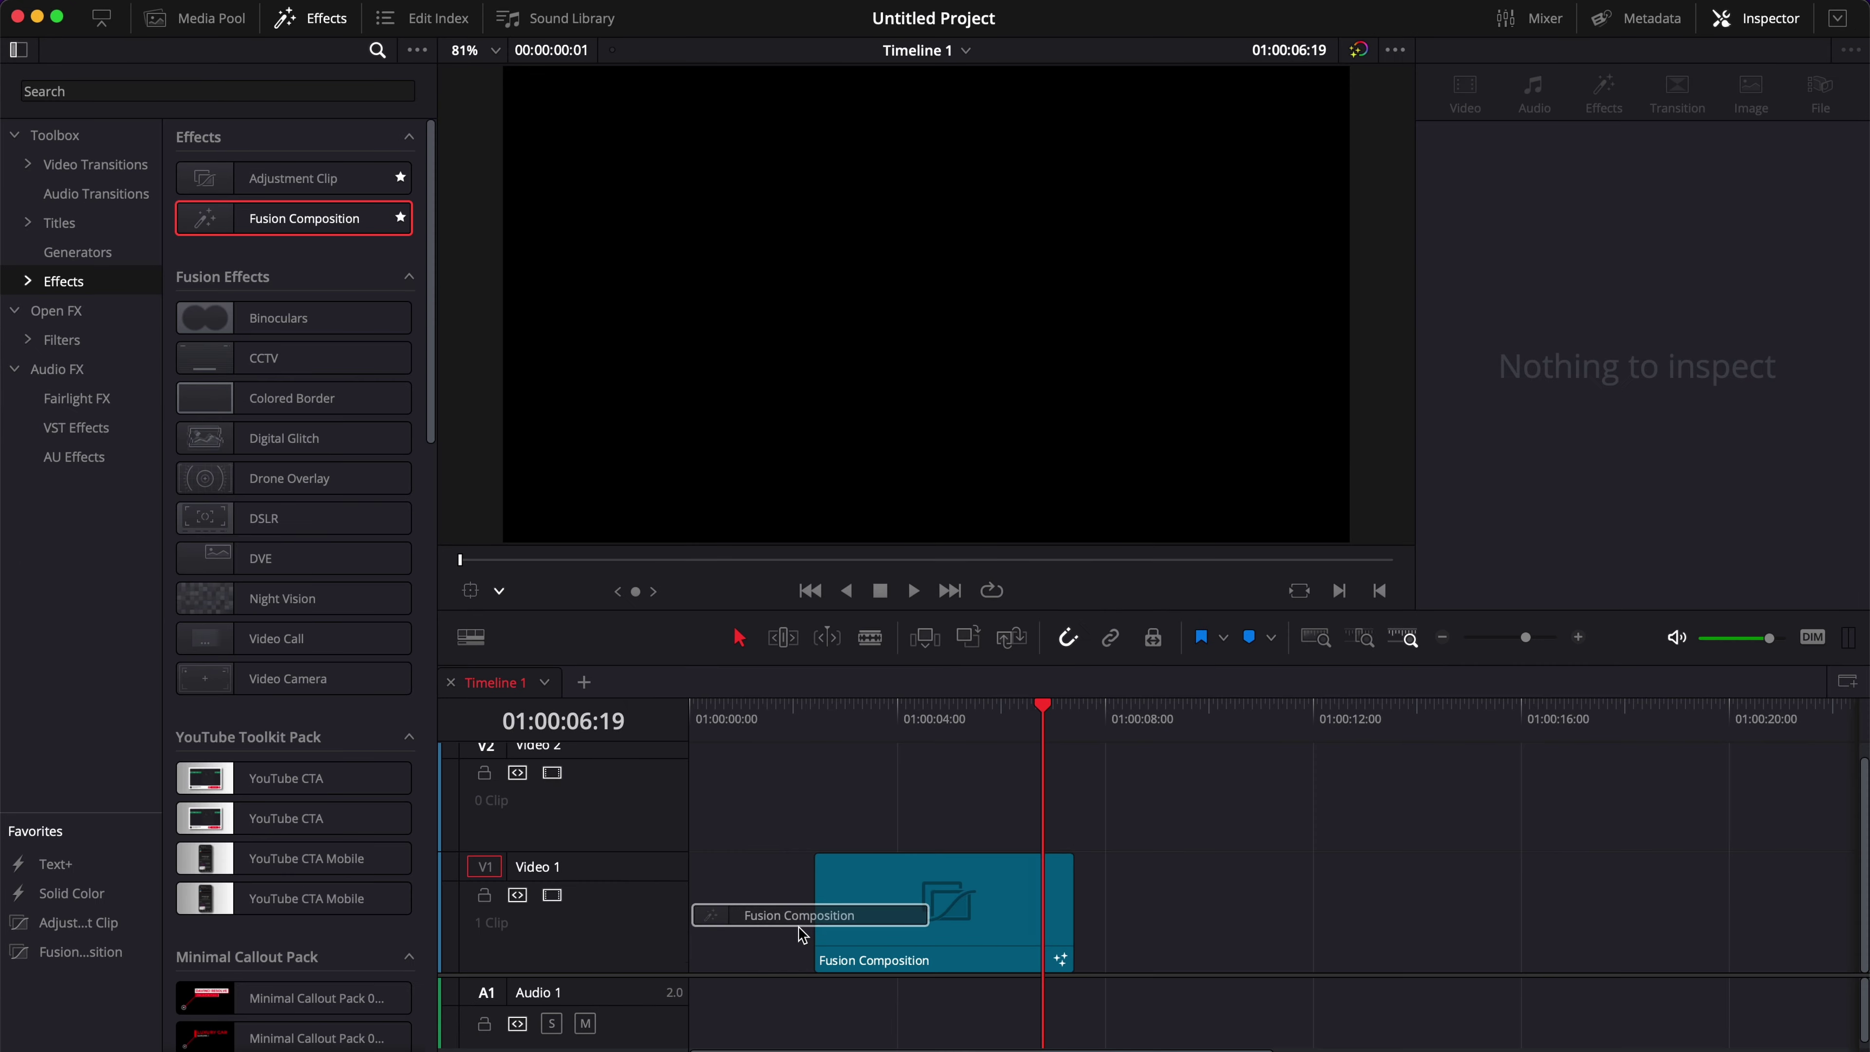
drag(703, 950, 701, 944)
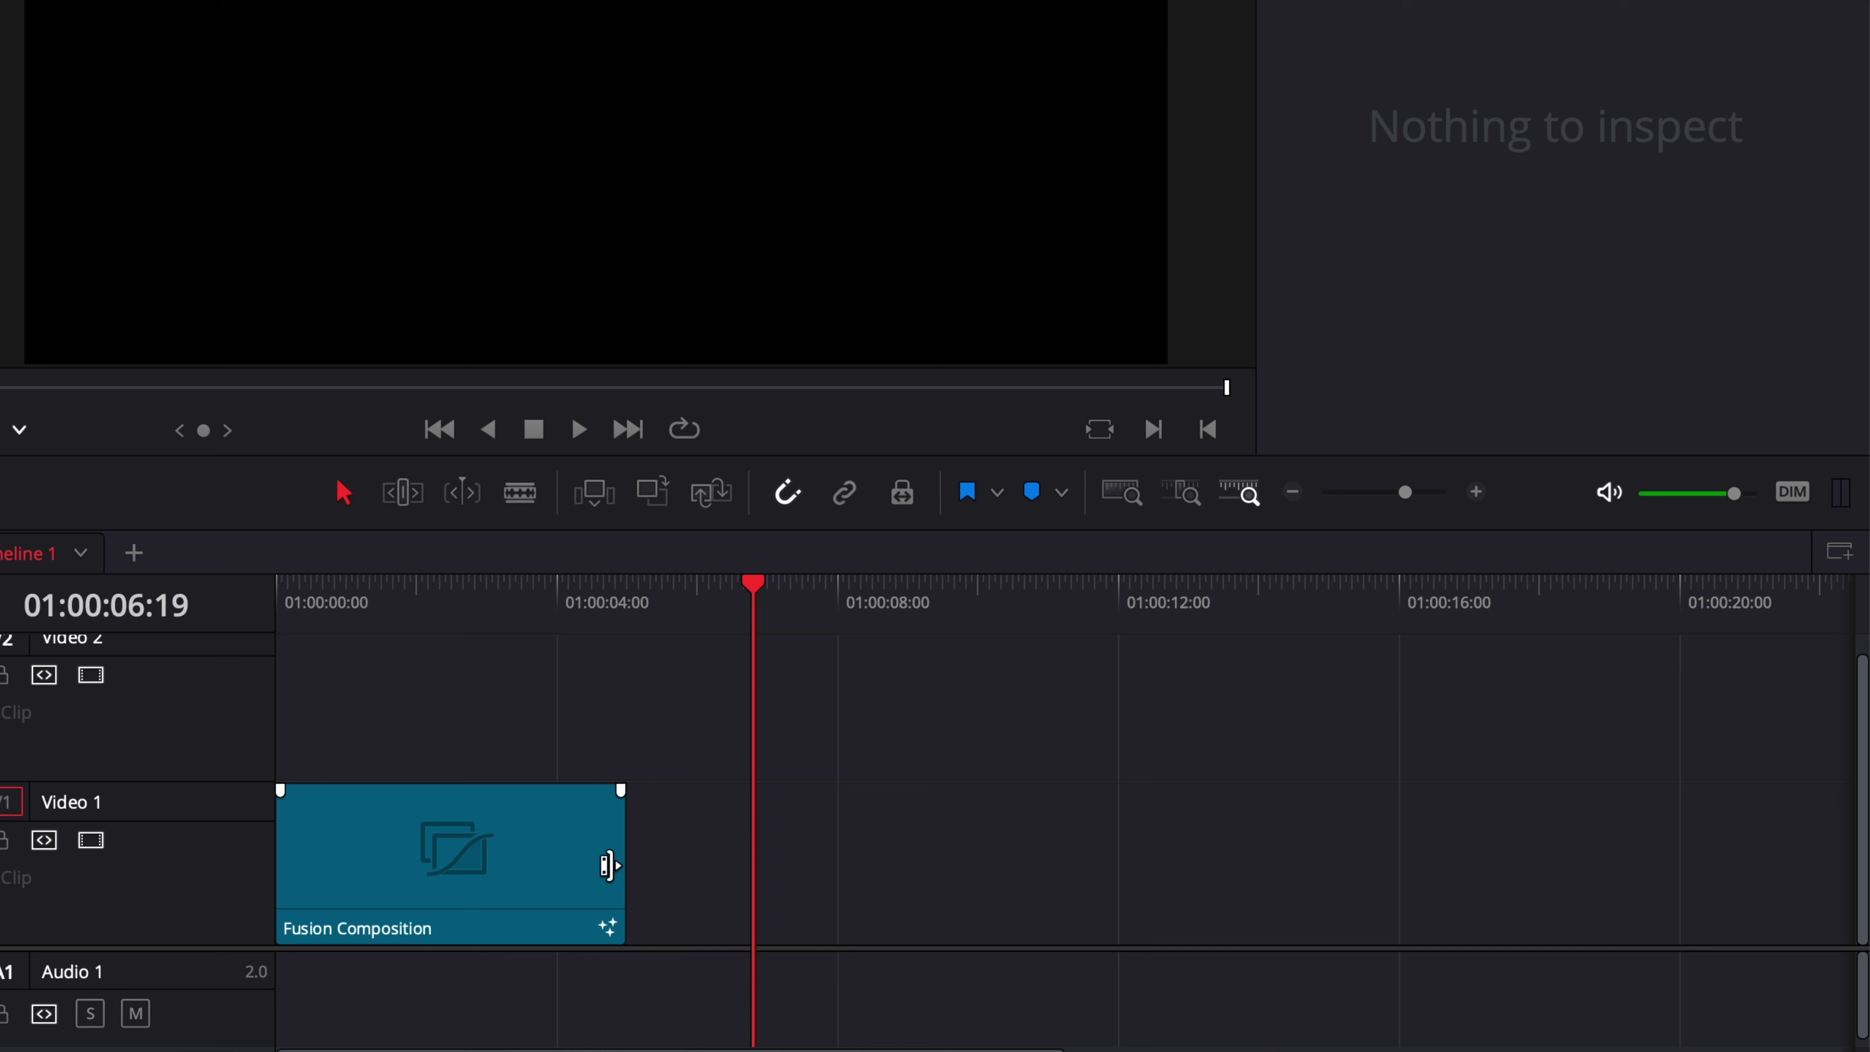
click(939, 914)
drag(608, 866, 1667, 894)
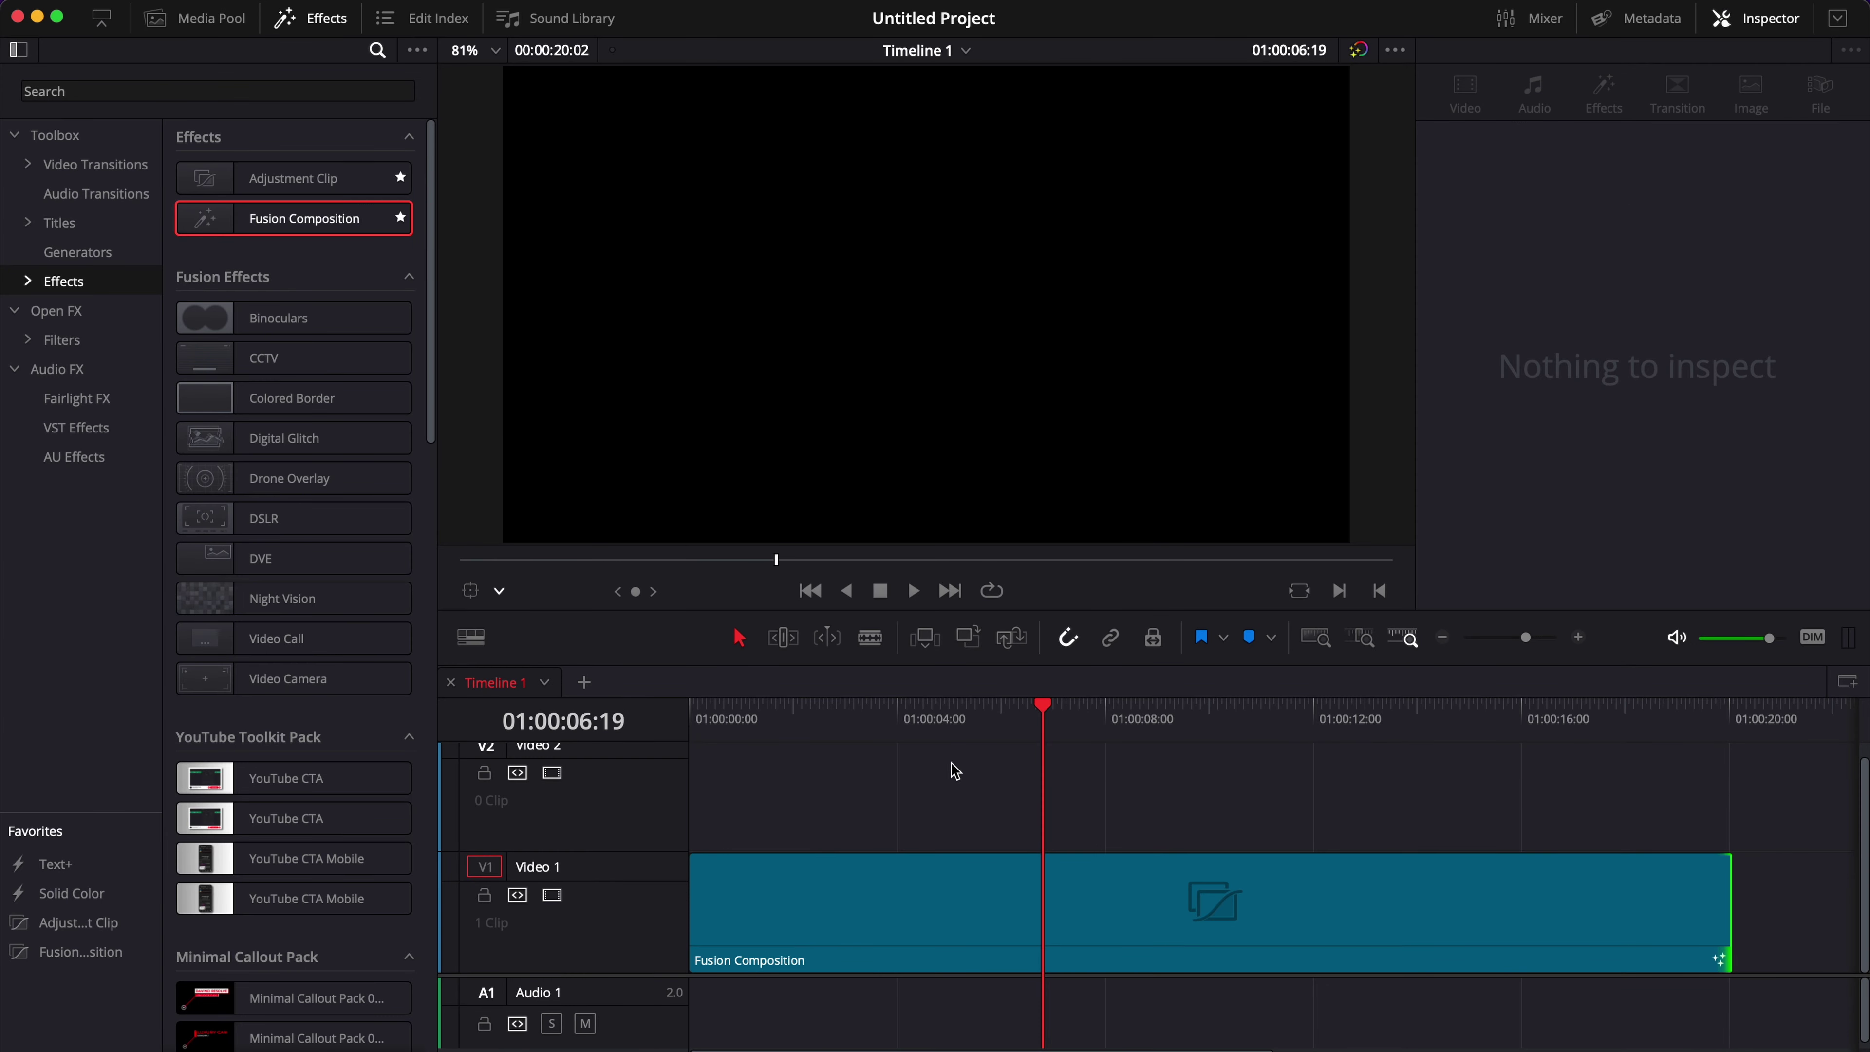
click(987, 889)
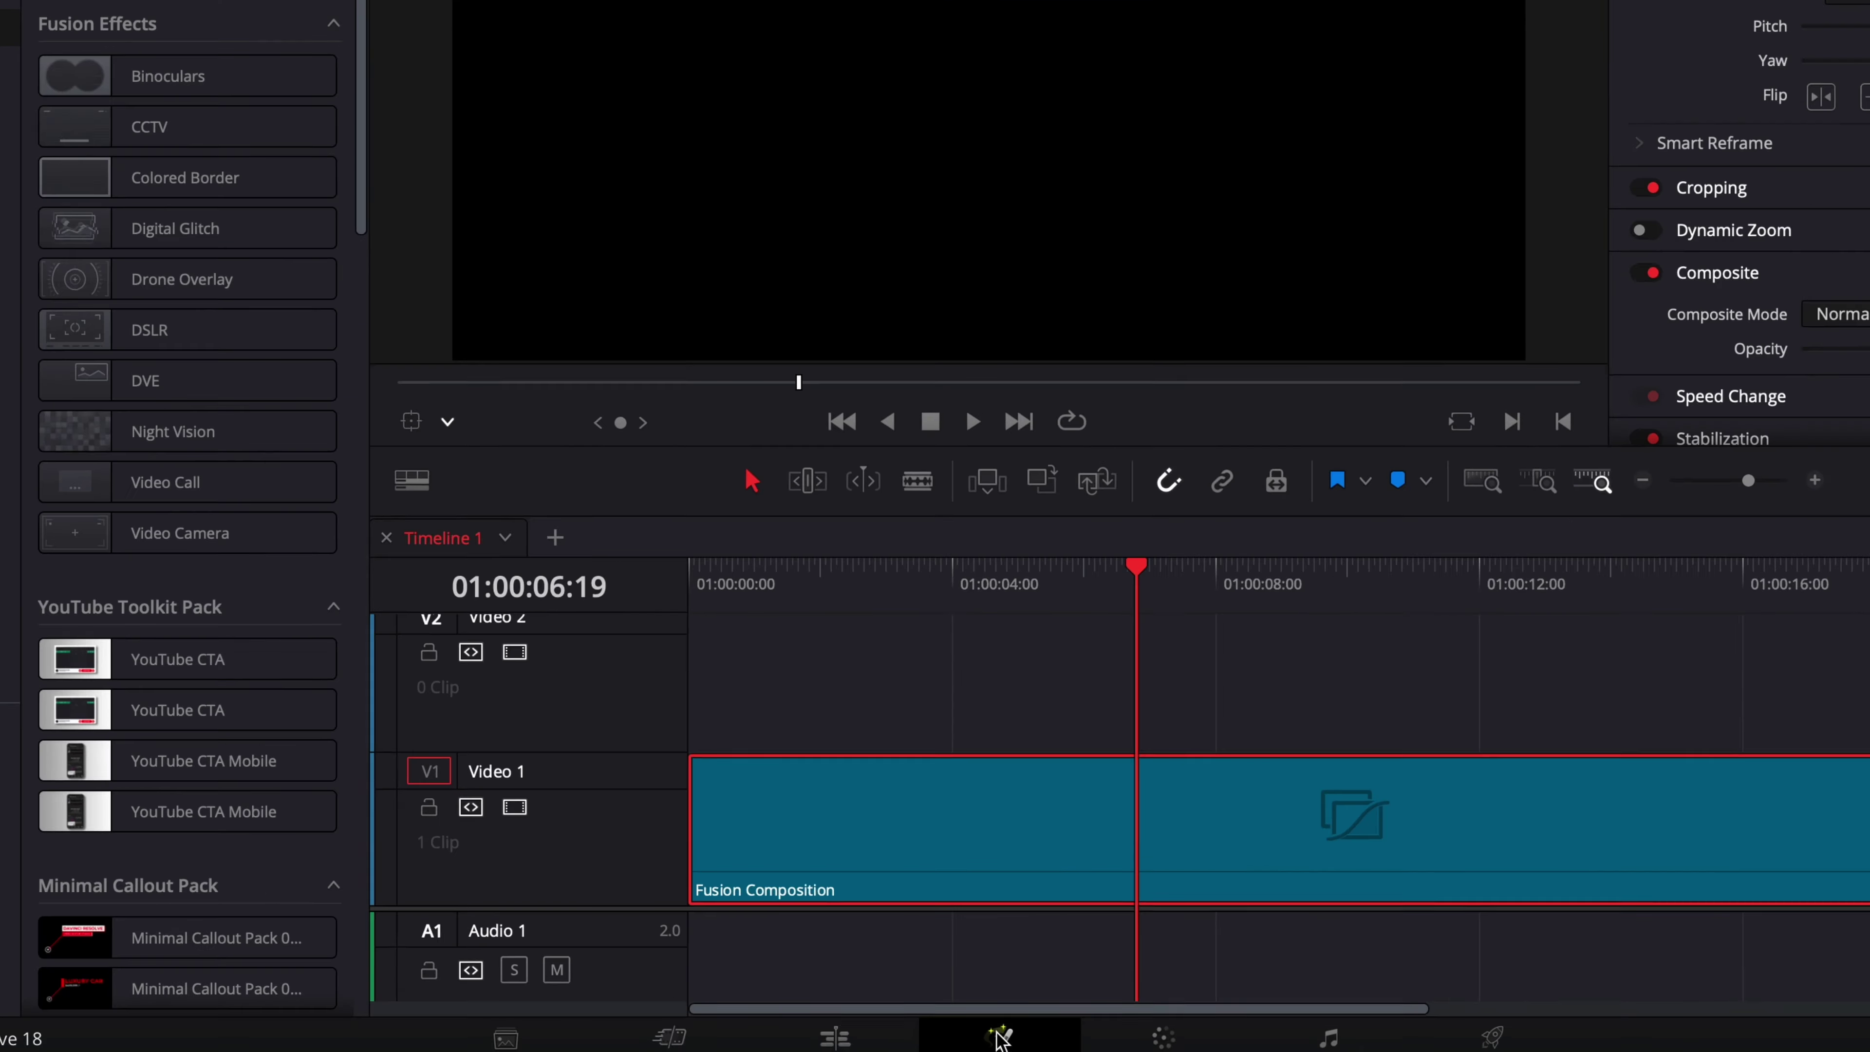
Step: In Fusion, add Background1 with Alpha 0, then add a second Background node merged over it
click(1002, 1027)
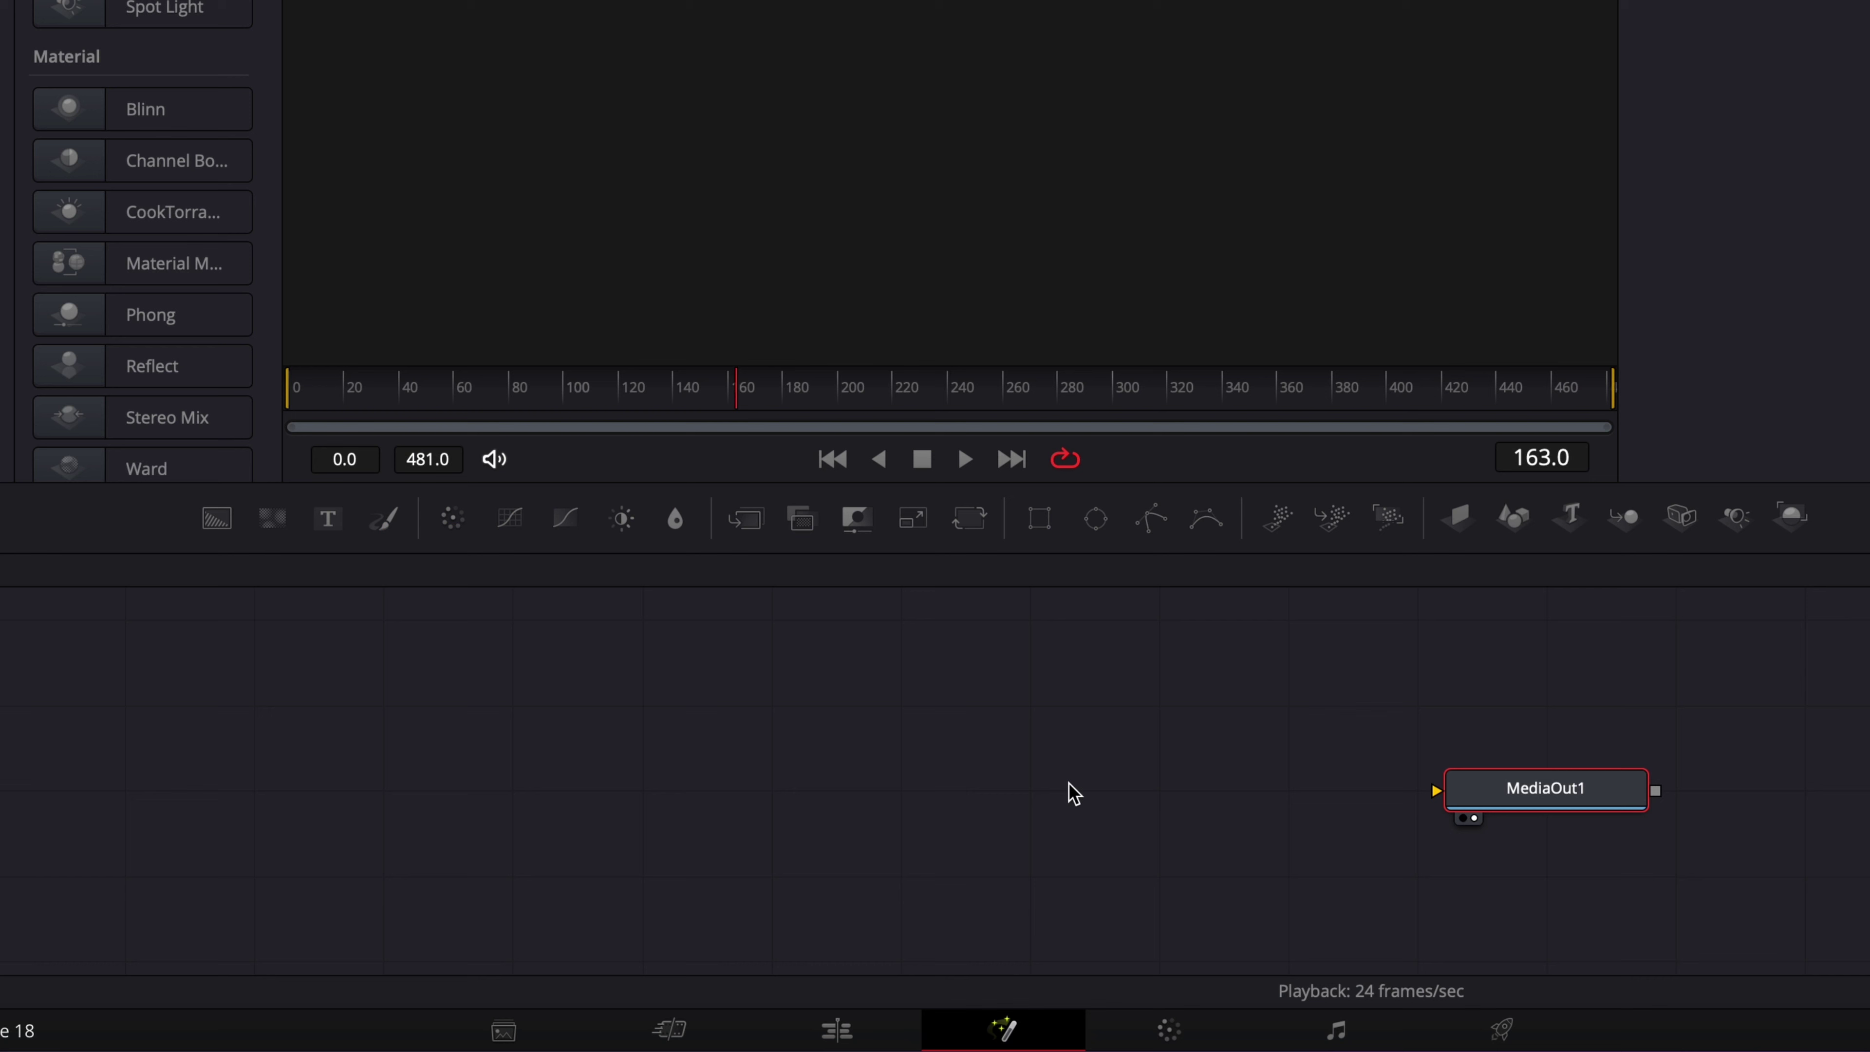
drag(213, 518, 1437, 792)
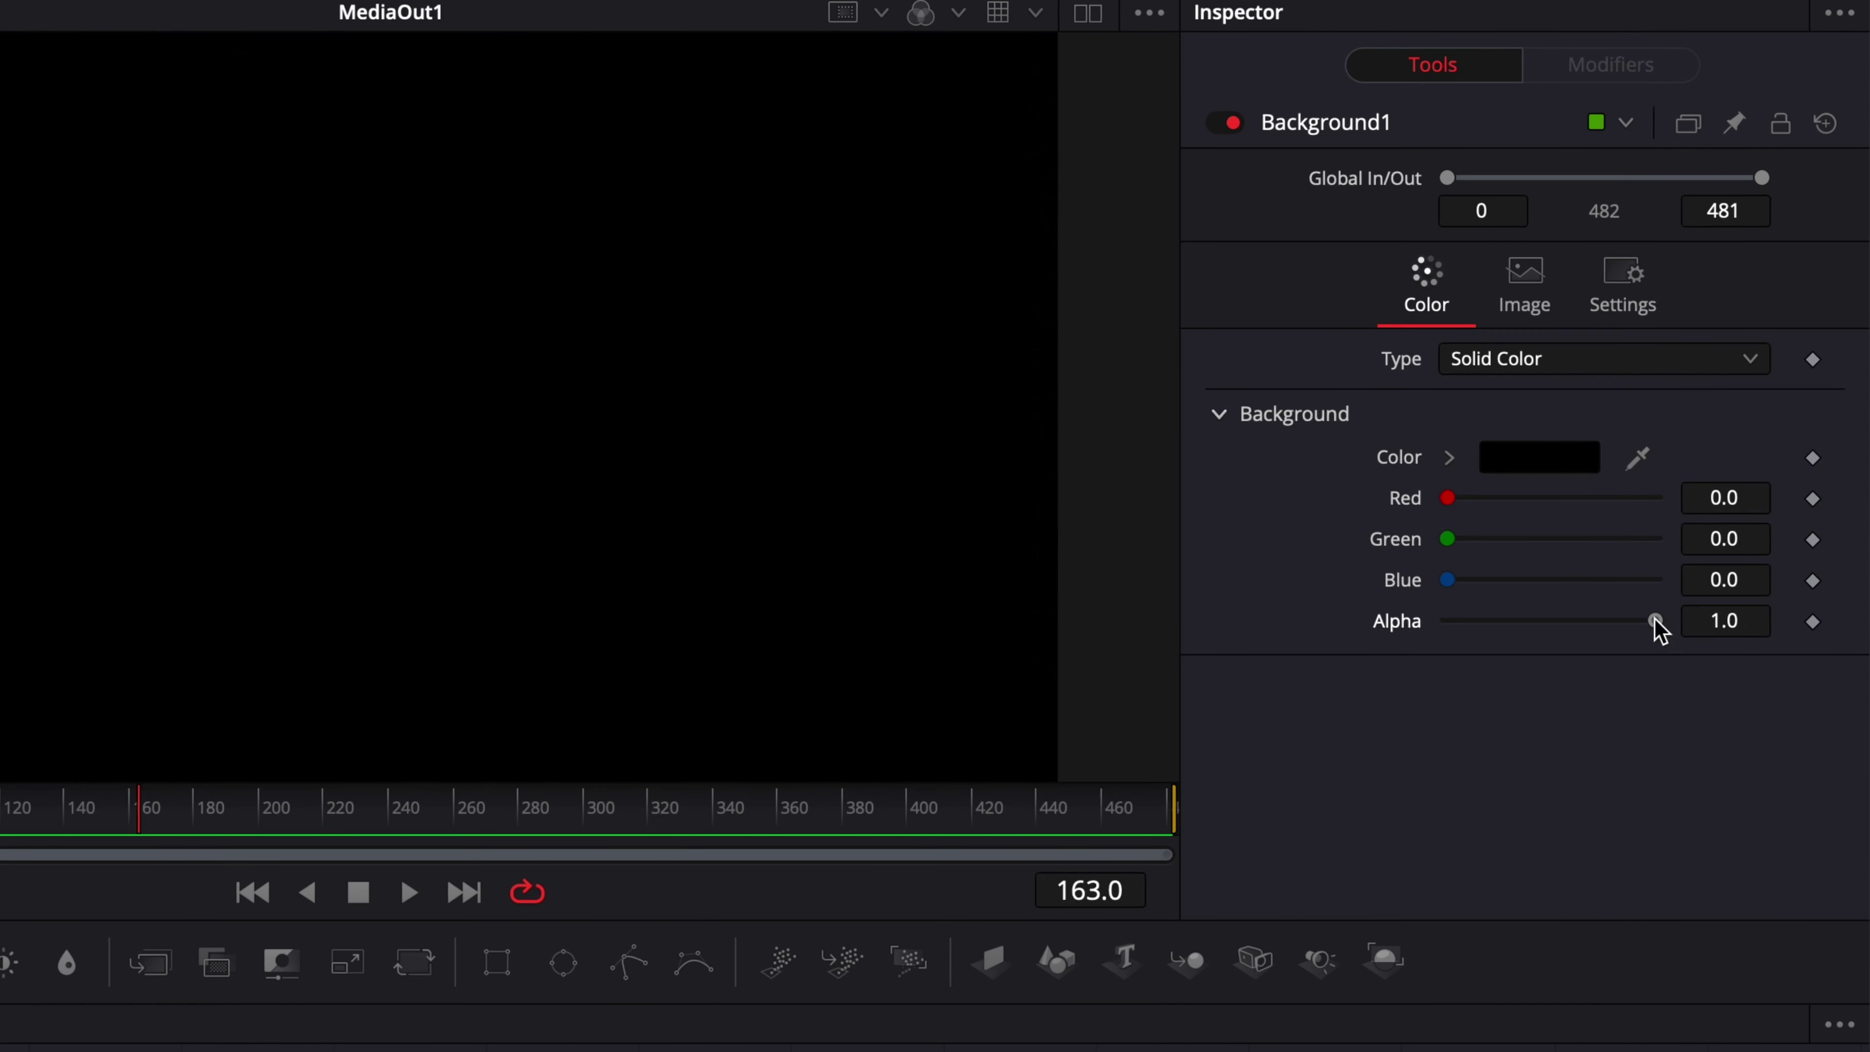
drag(1657, 627, 1420, 654)
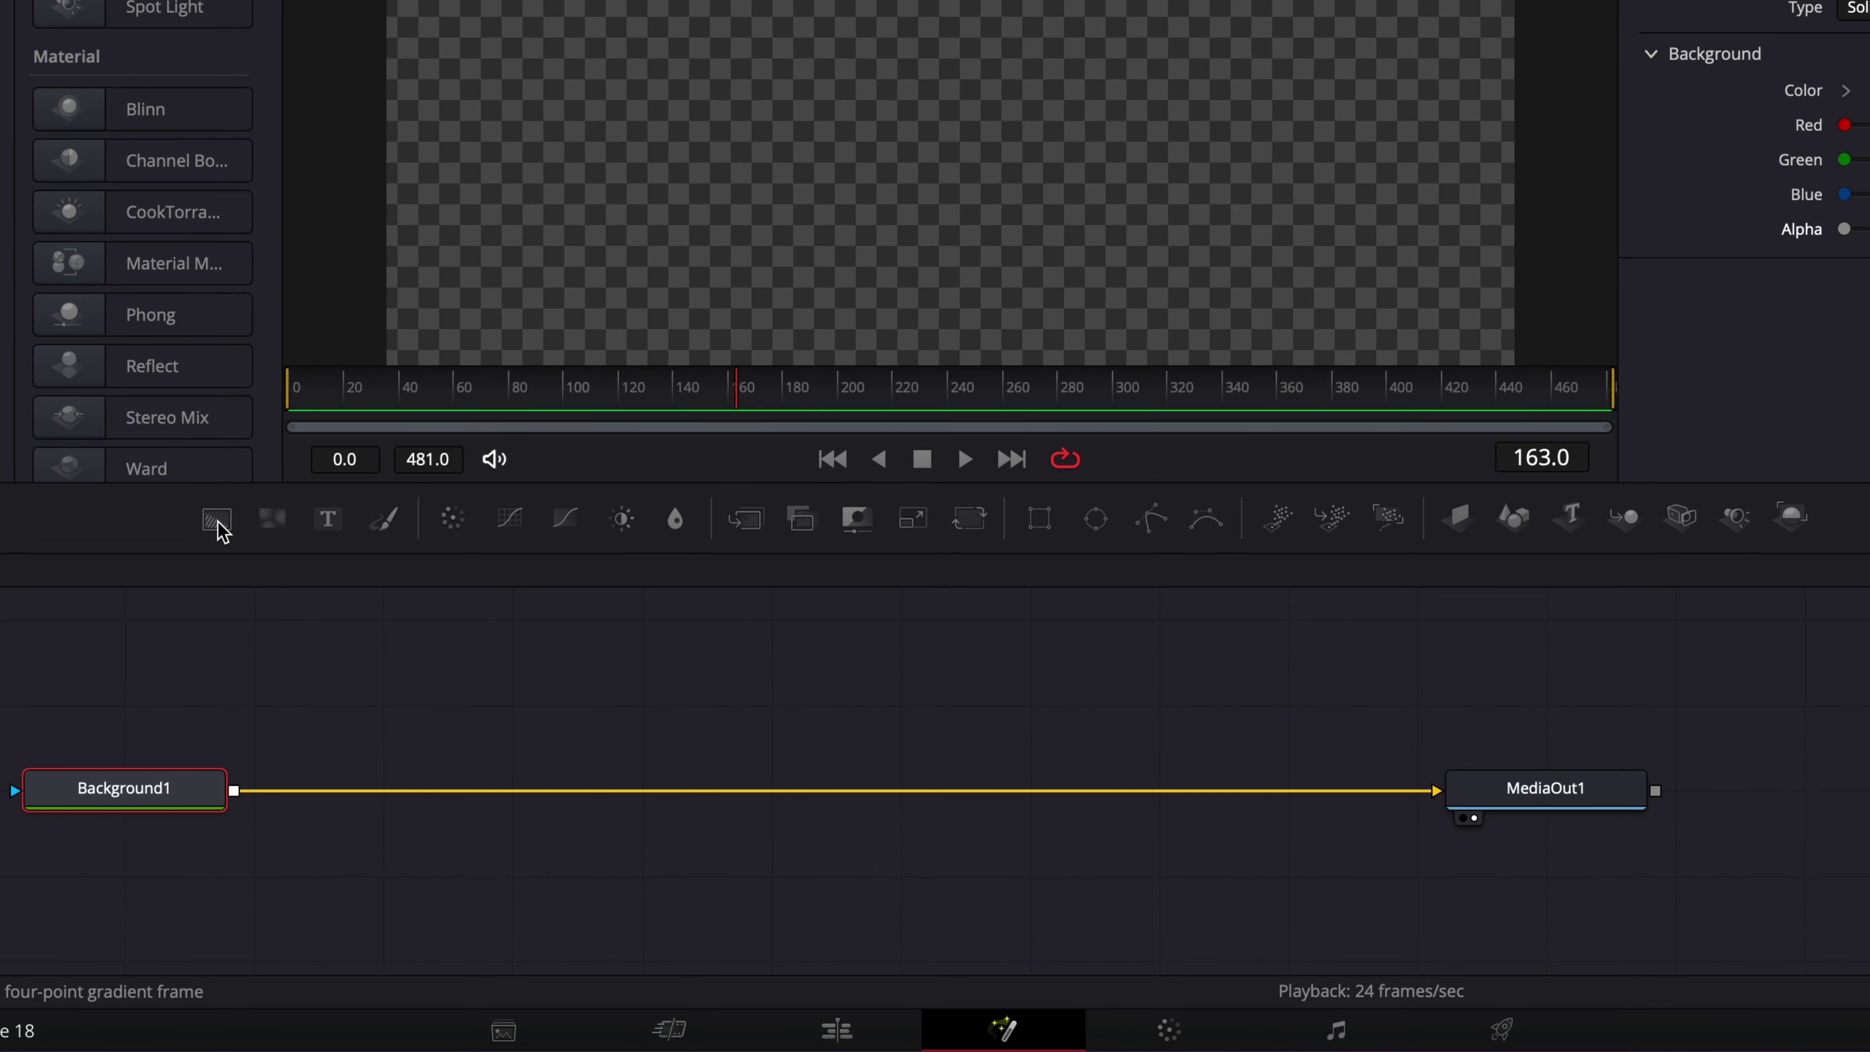
drag(216, 519, 234, 792)
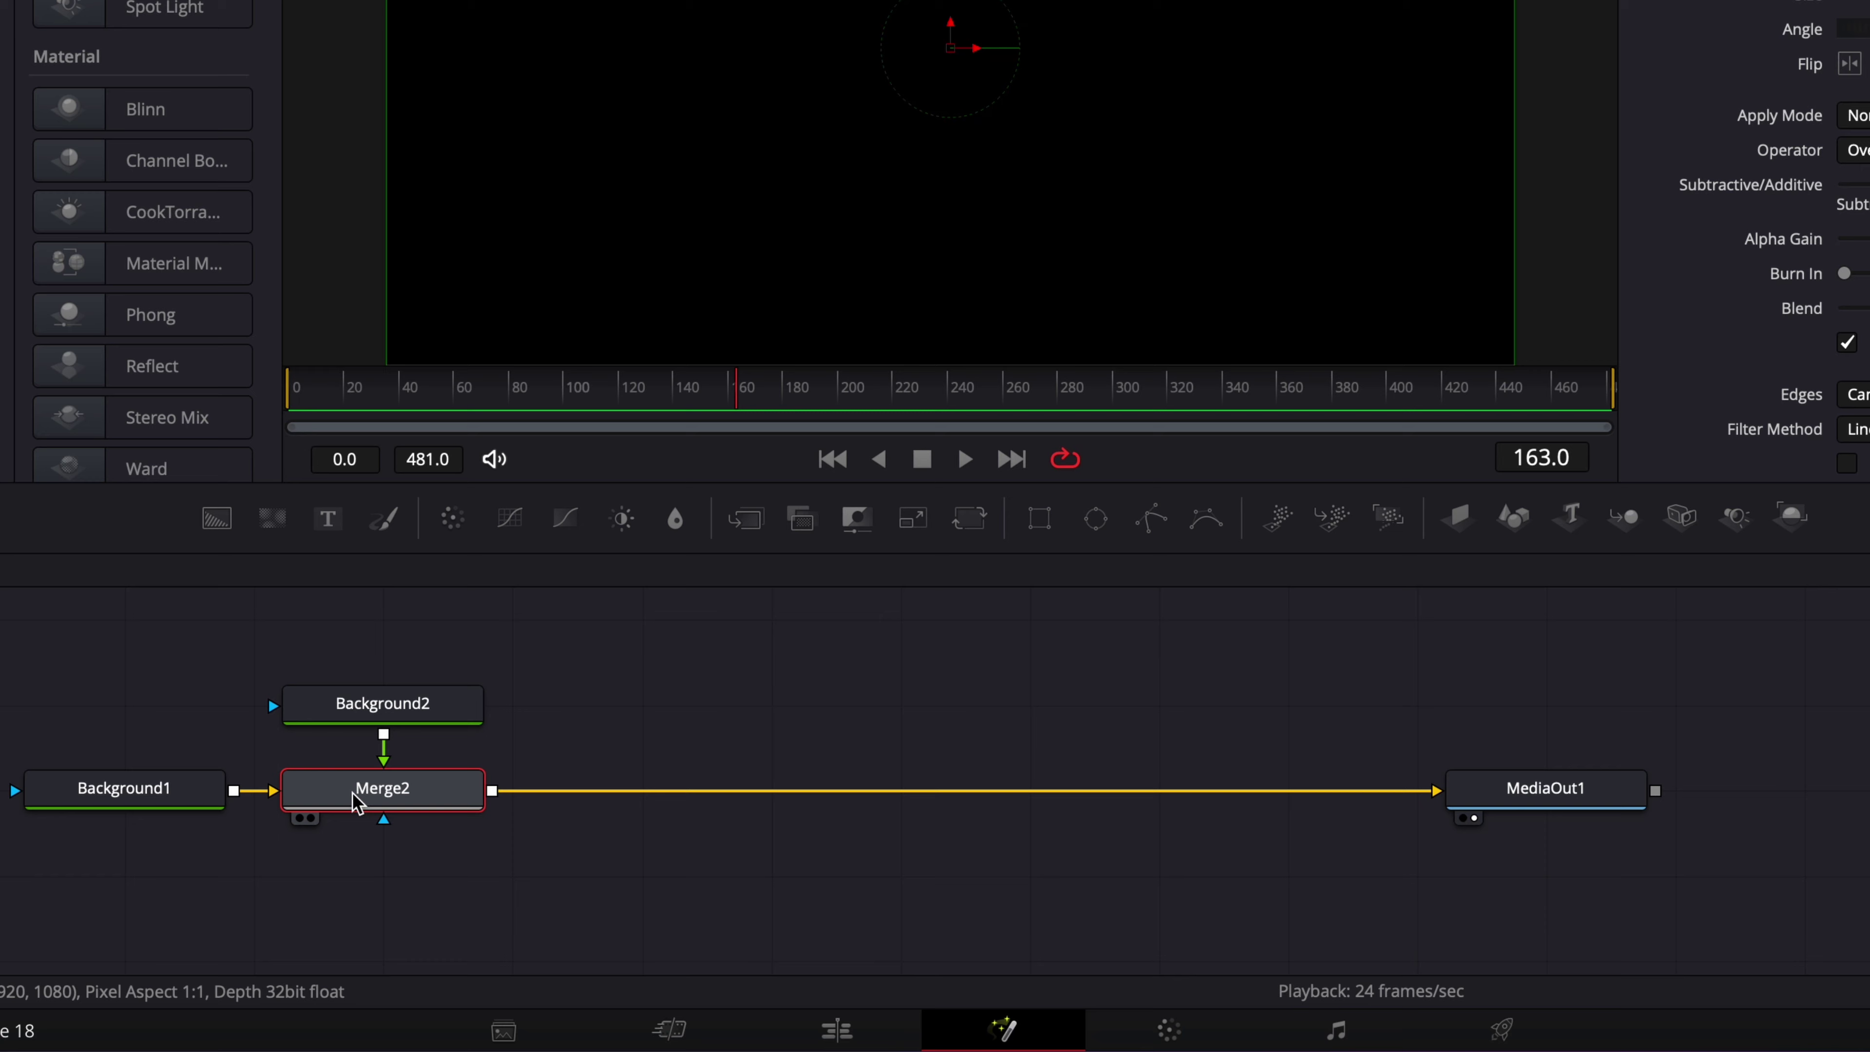
Step: Mask Background2 with a Rectangle into a wide thin bar, corner radius ~0.25, moved low in frame
click(384, 718)
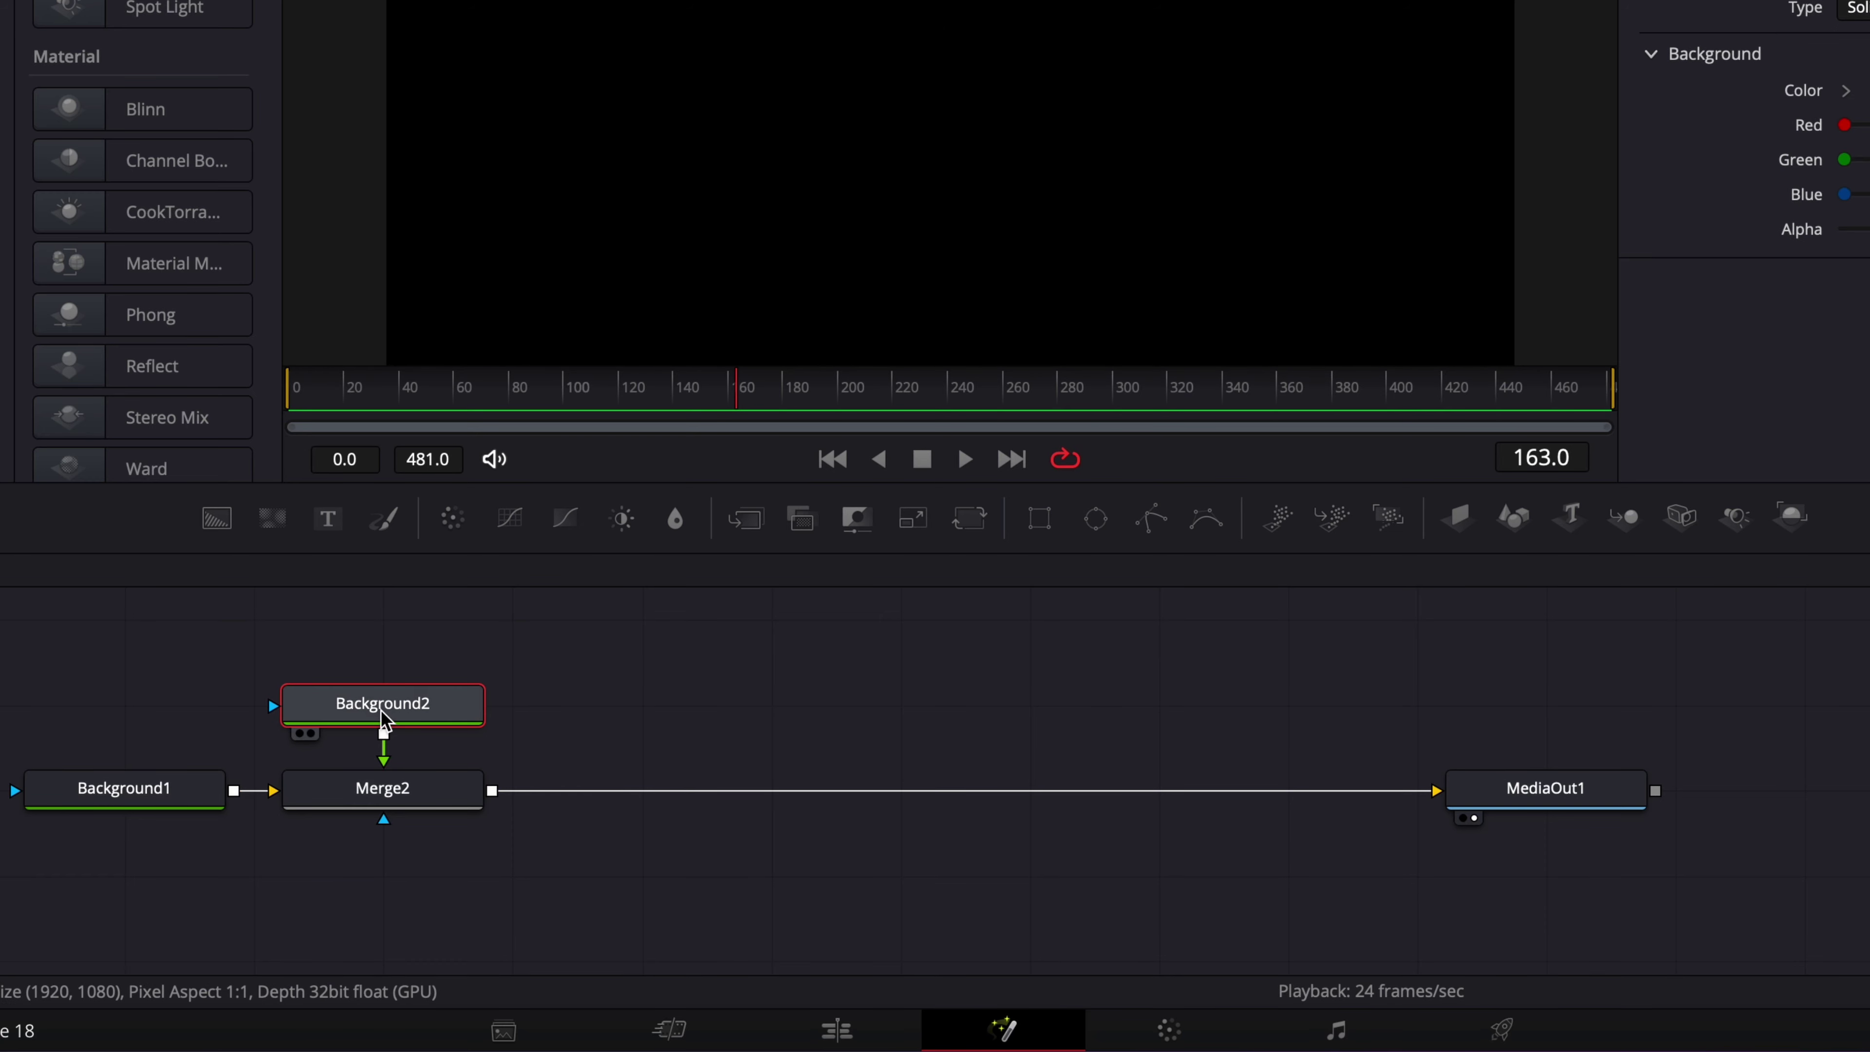
click(1038, 524)
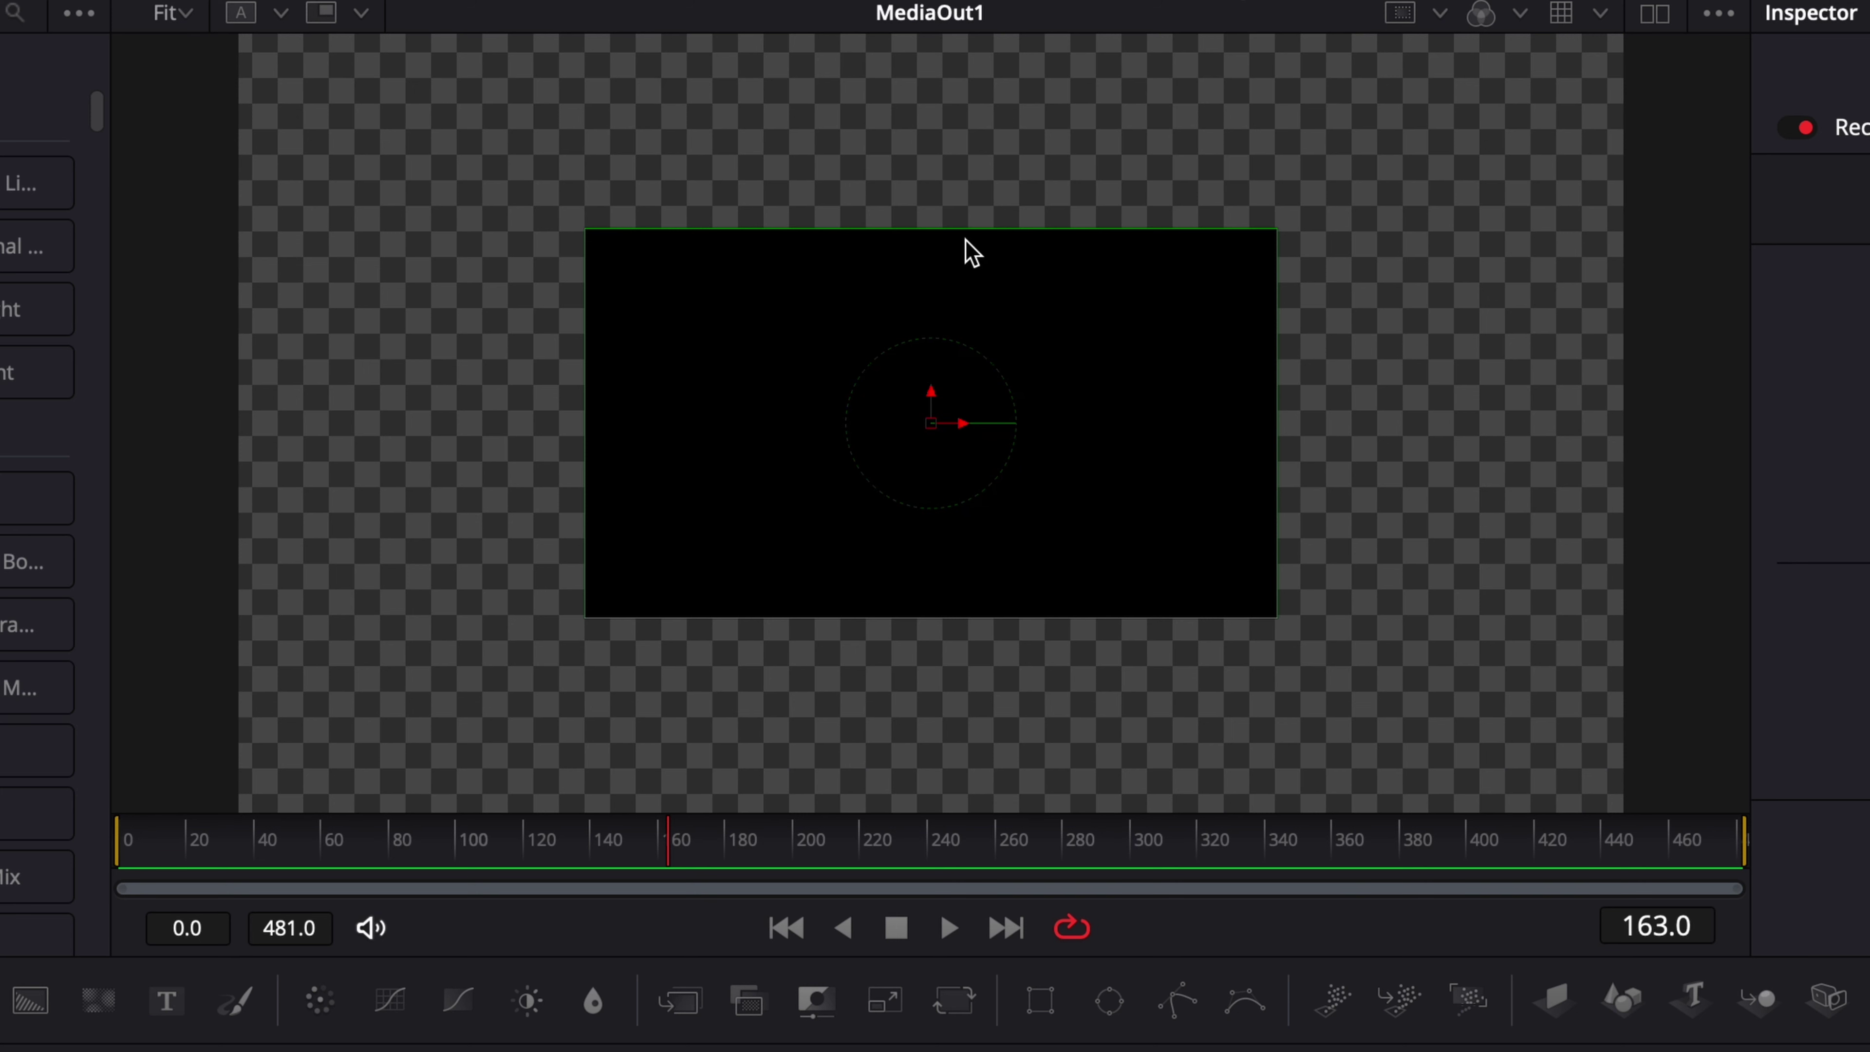
drag(960, 238, 961, 394)
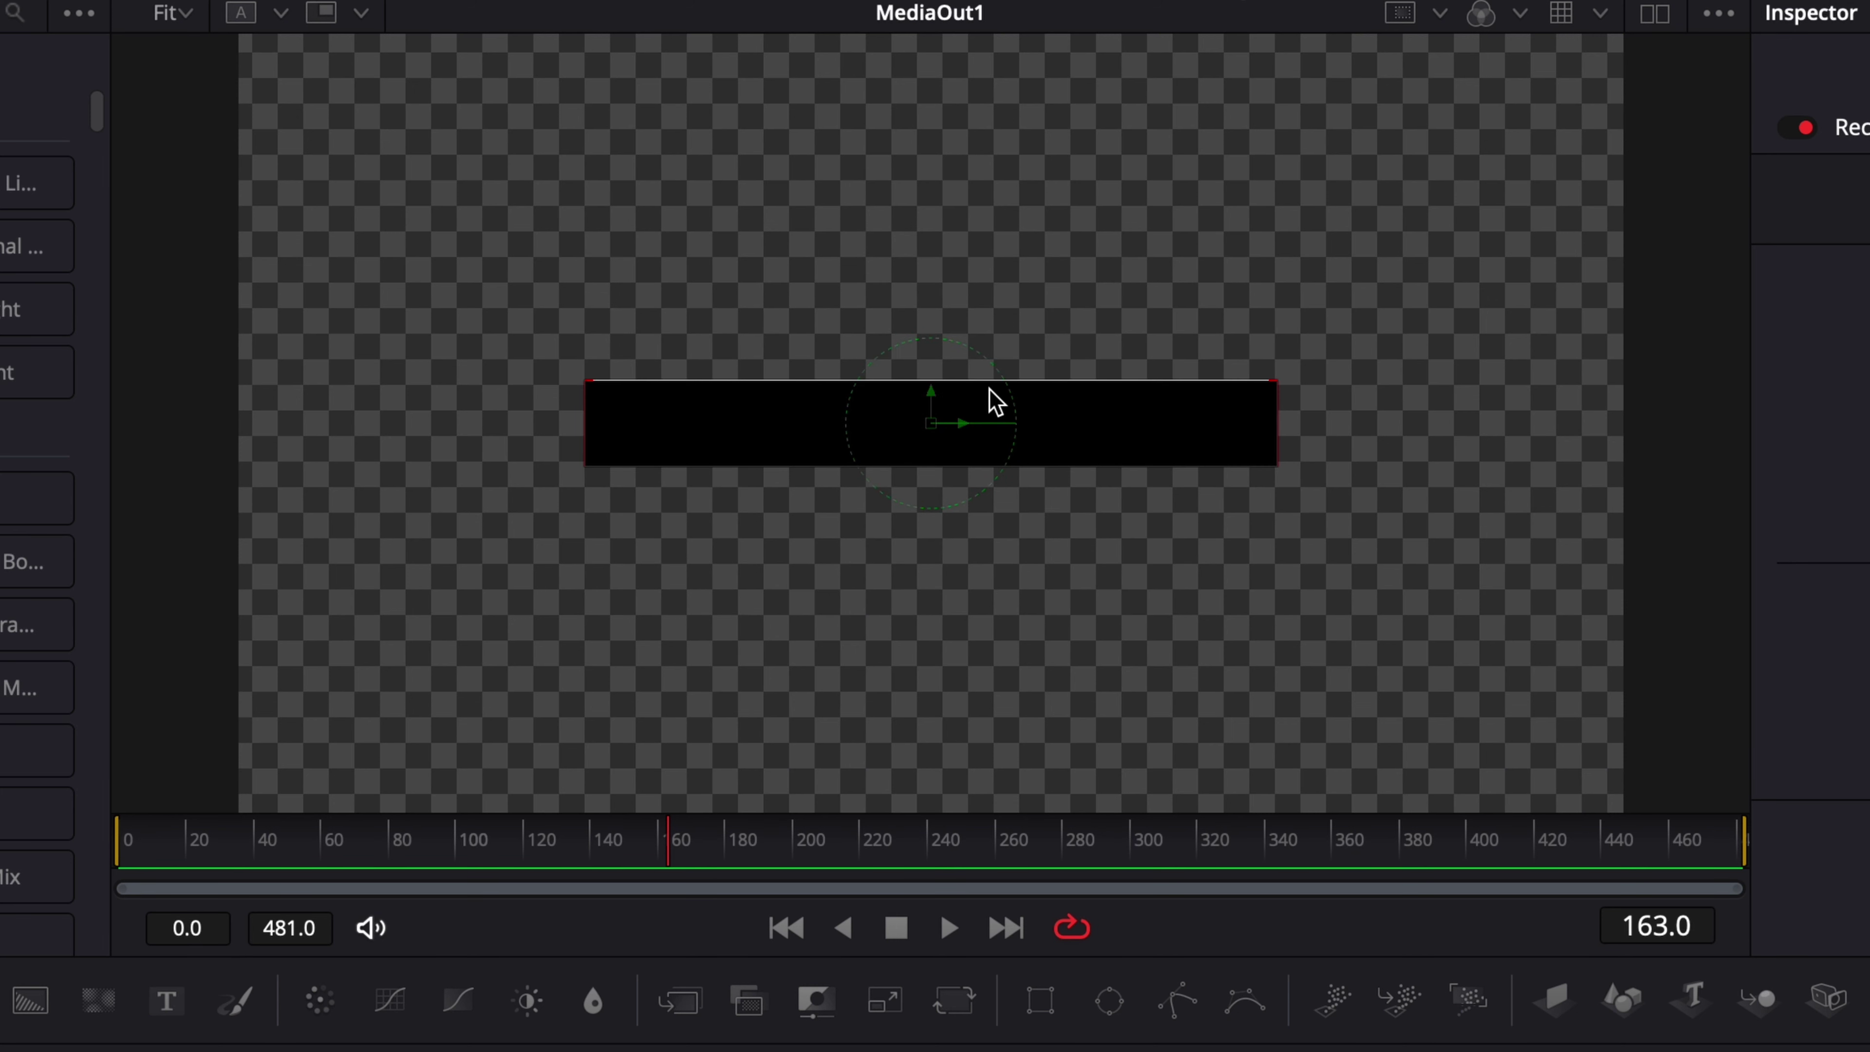
drag(1278, 439, 1565, 439)
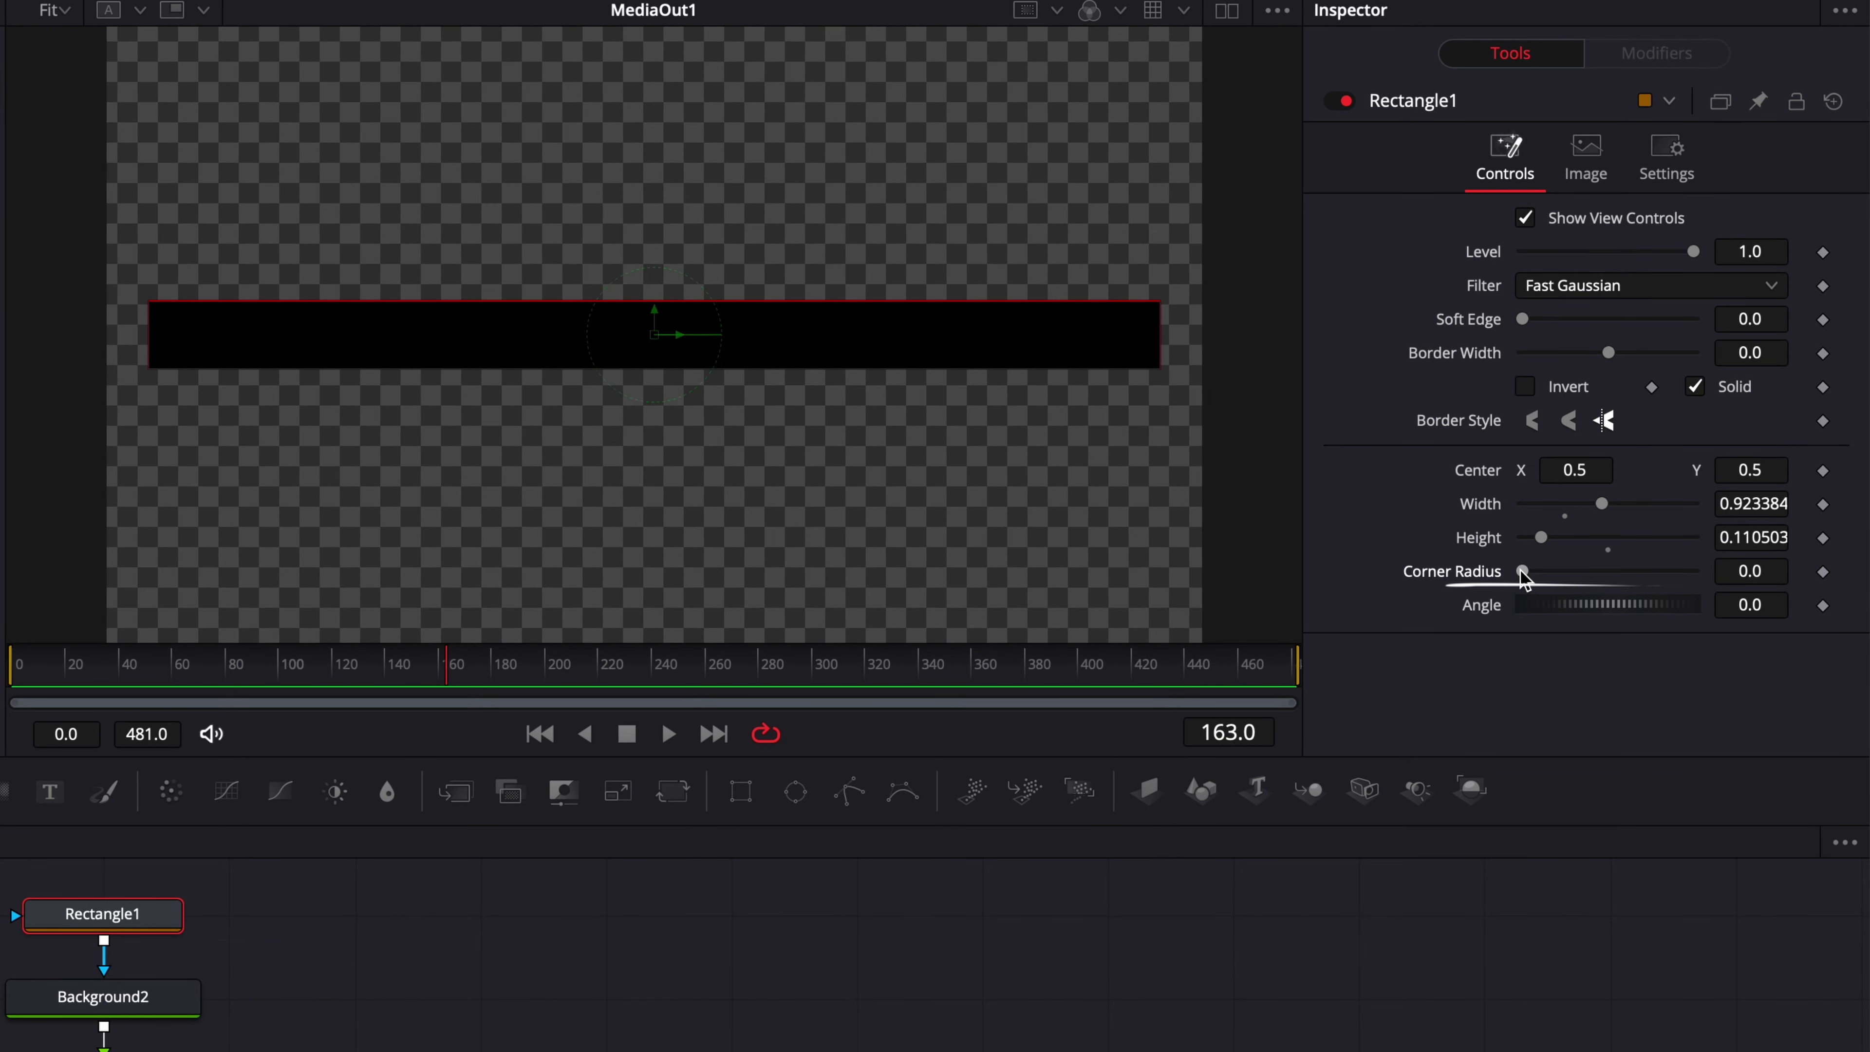
drag(1522, 575, 1566, 588)
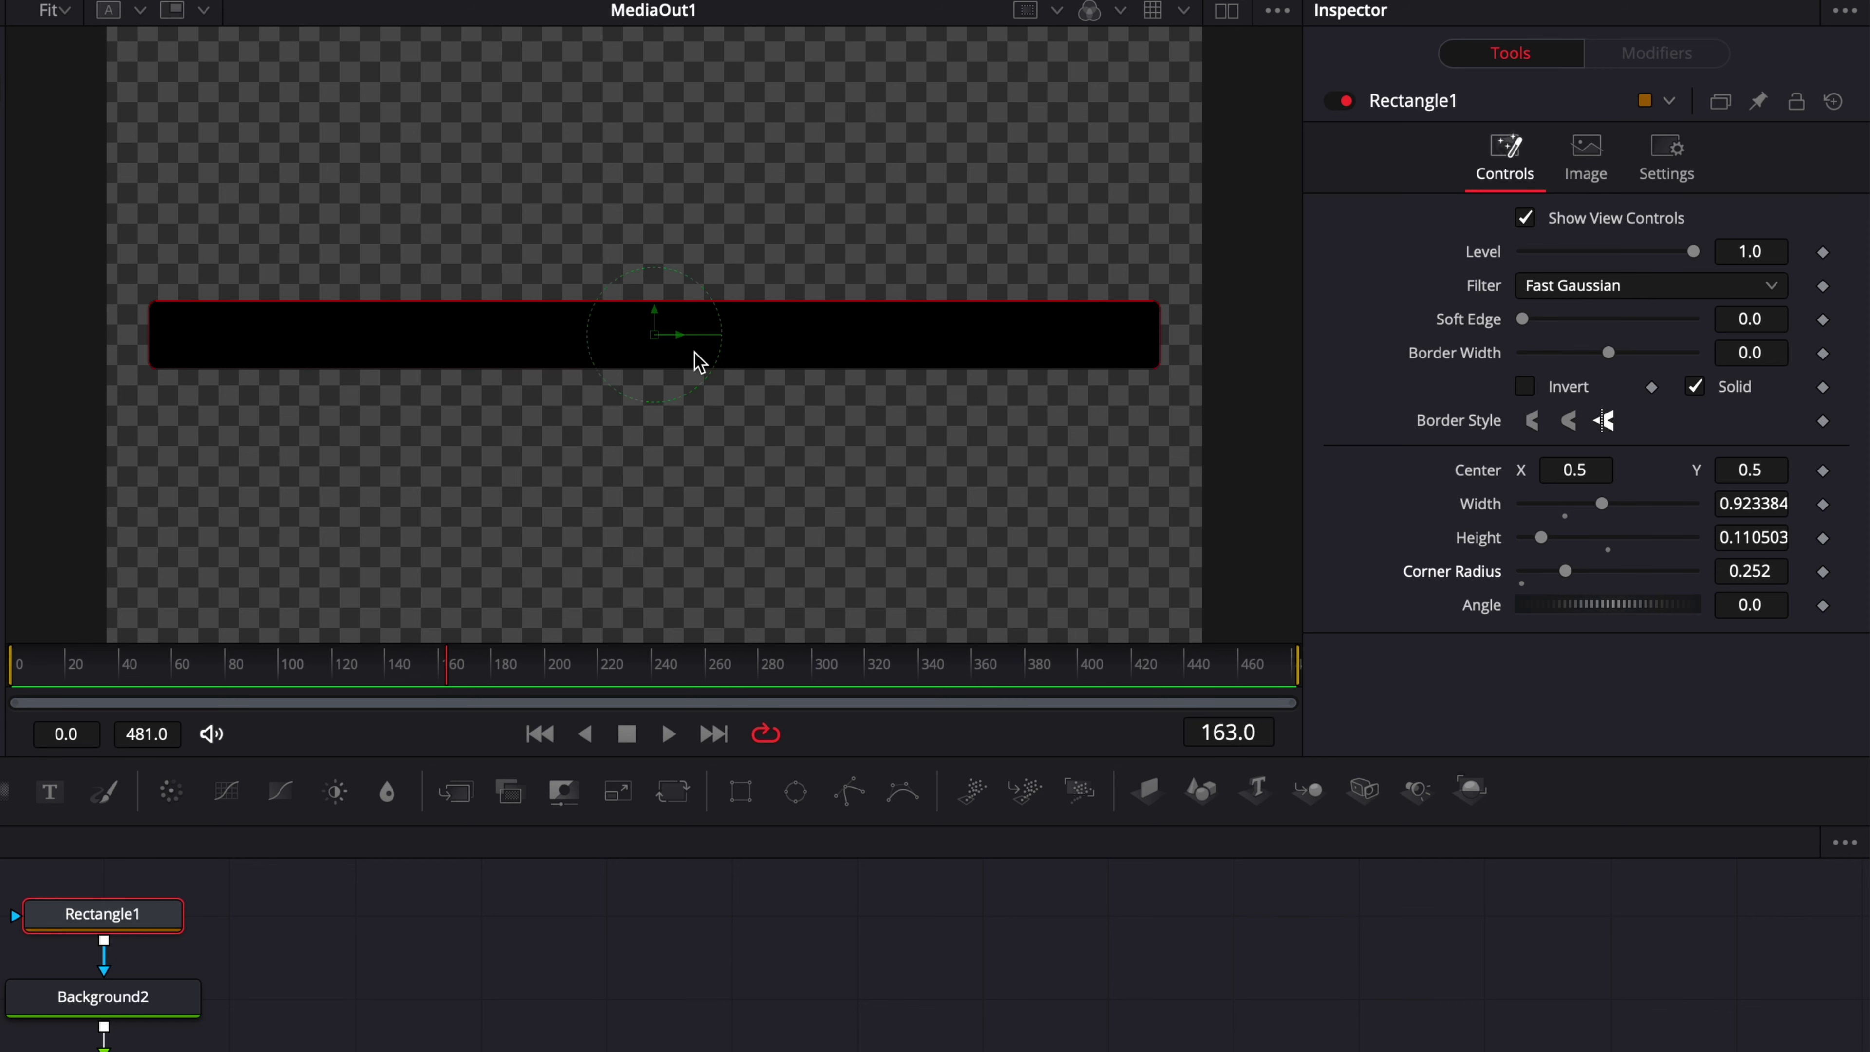
drag(652, 317, 660, 563)
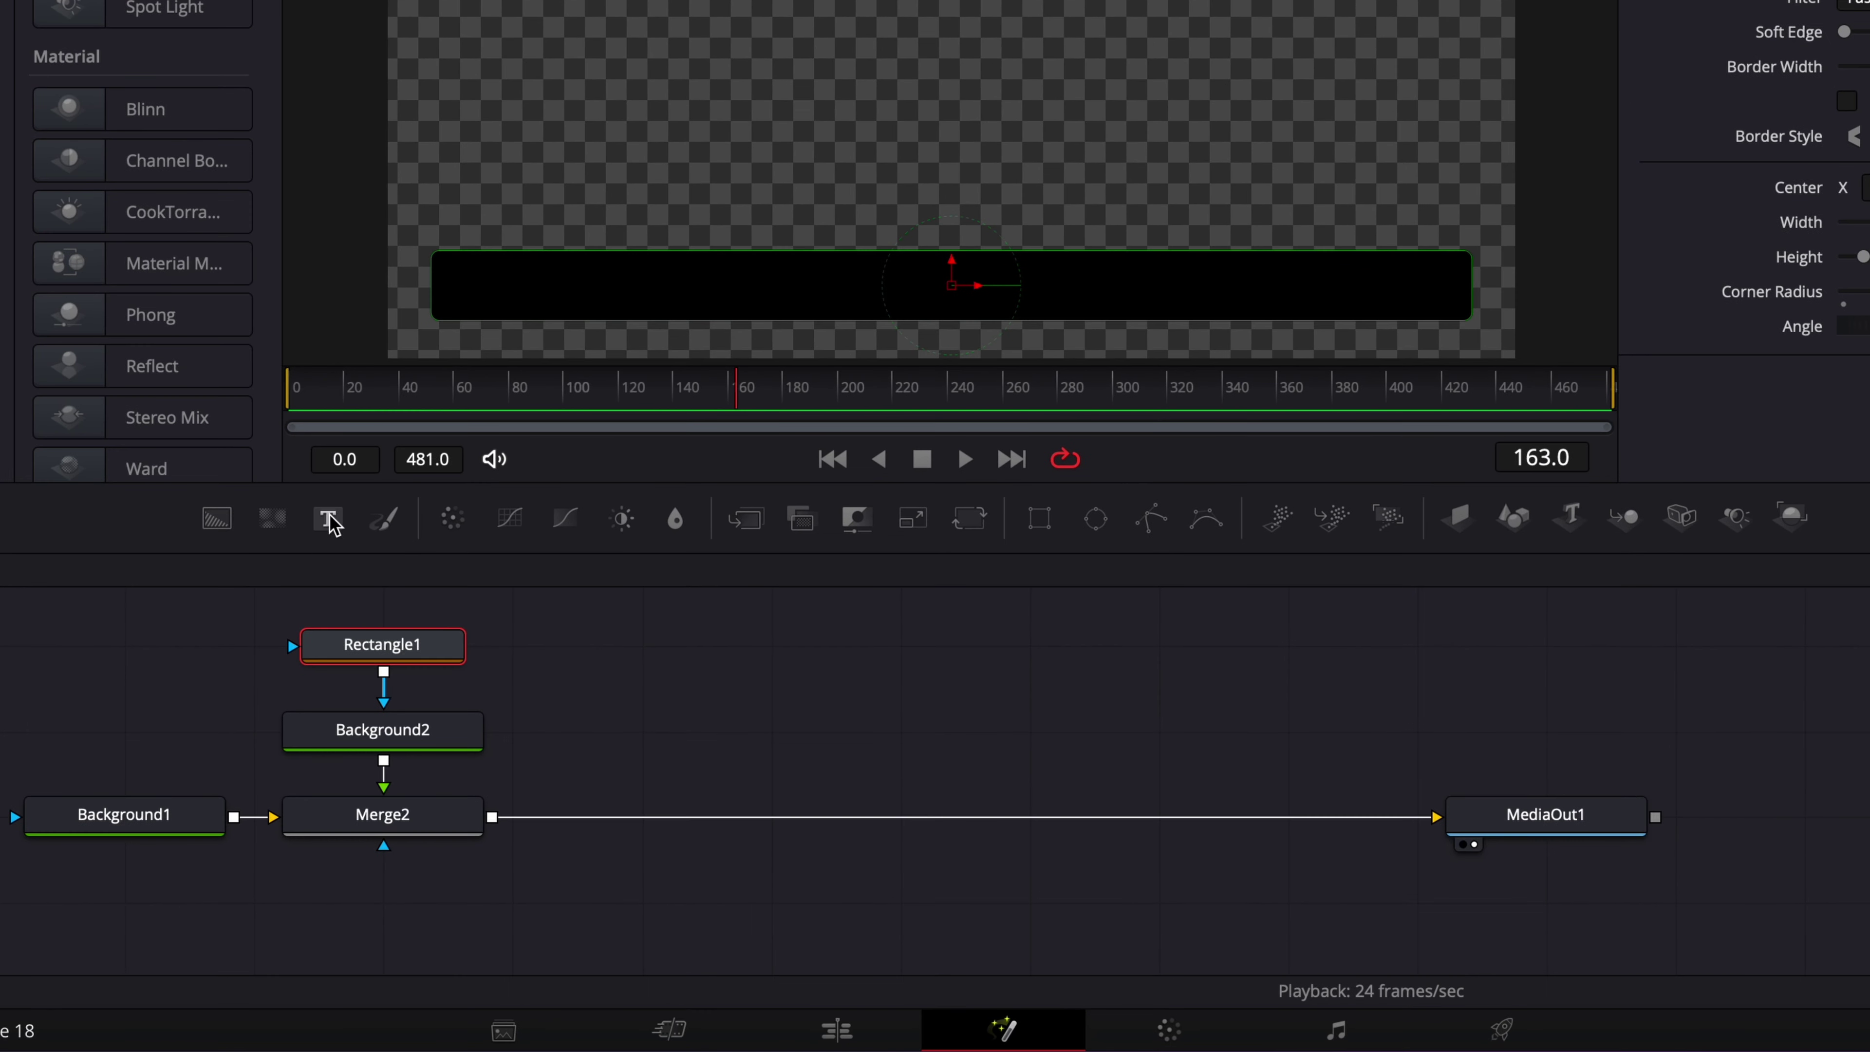
Step: Add a Text1 node merged over Background2 and type 'NEWS'
drag(50, 791, 324, 999)
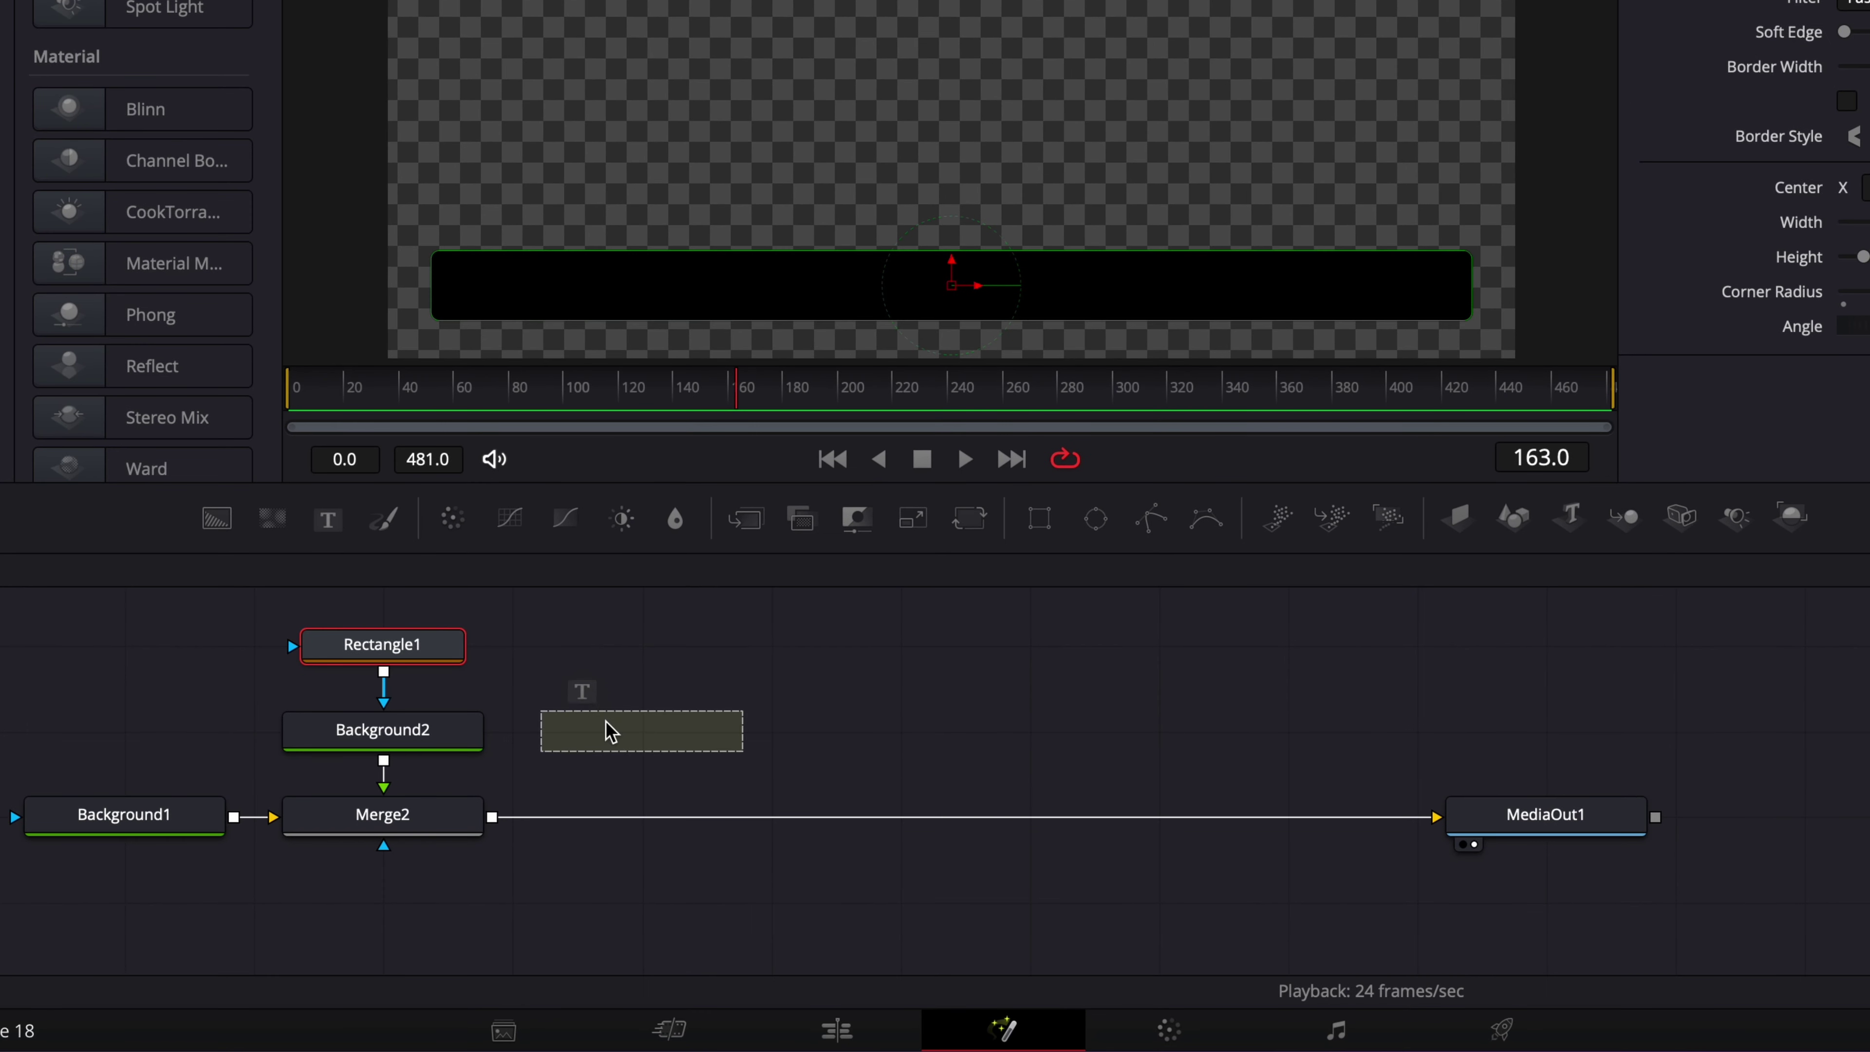
drag(611, 731, 613, 737)
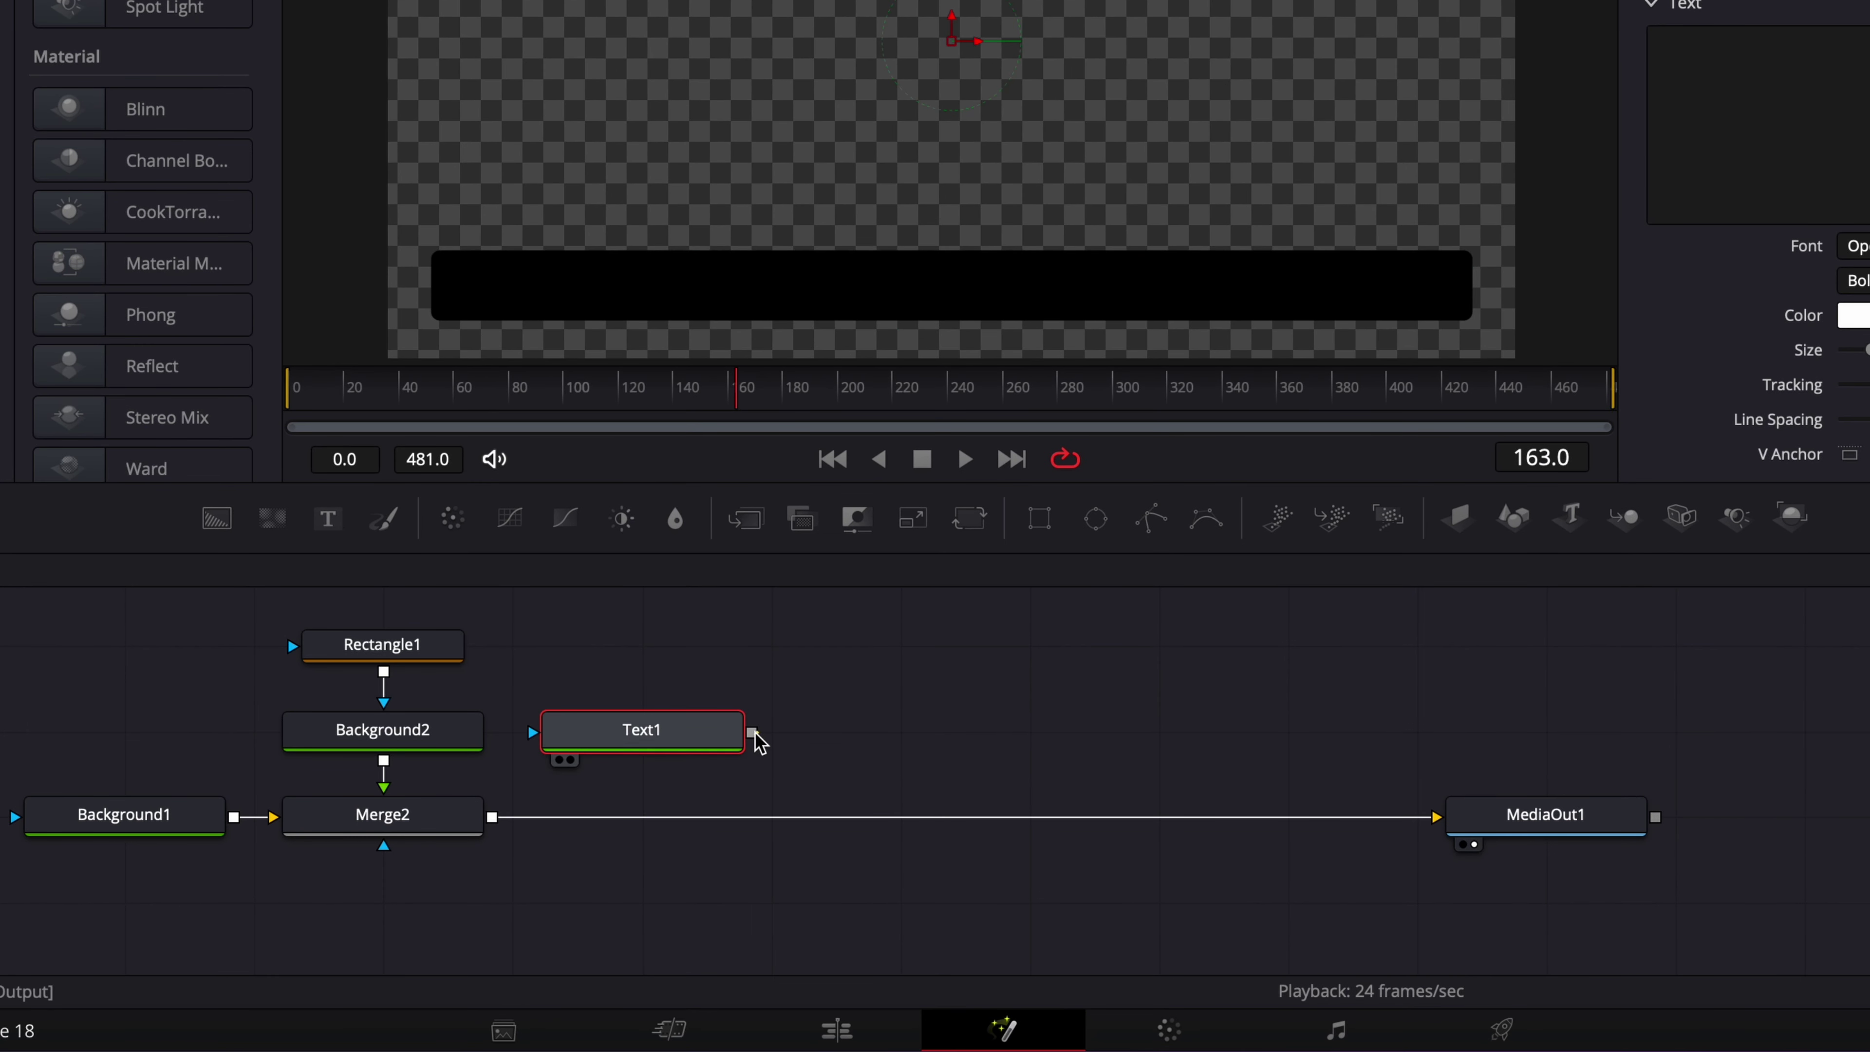
drag(755, 734, 493, 822)
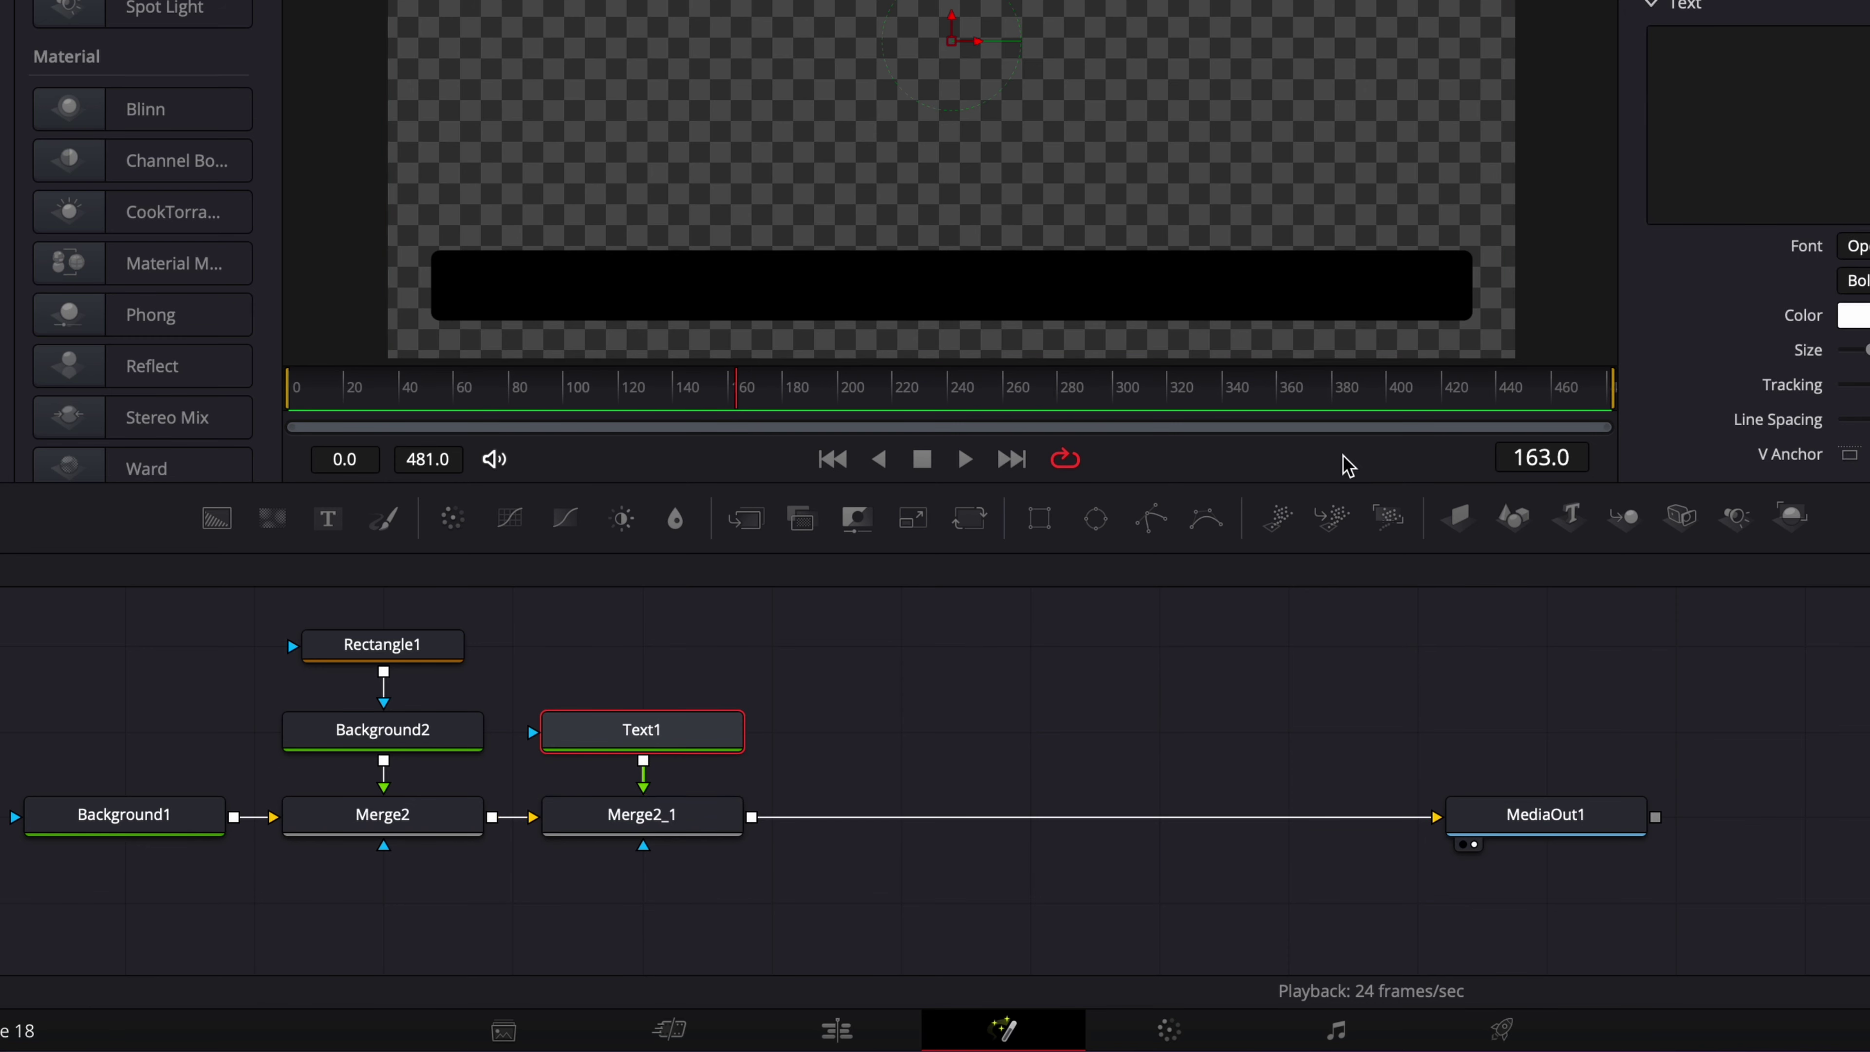
click(1745, 170)
text(NEWS)
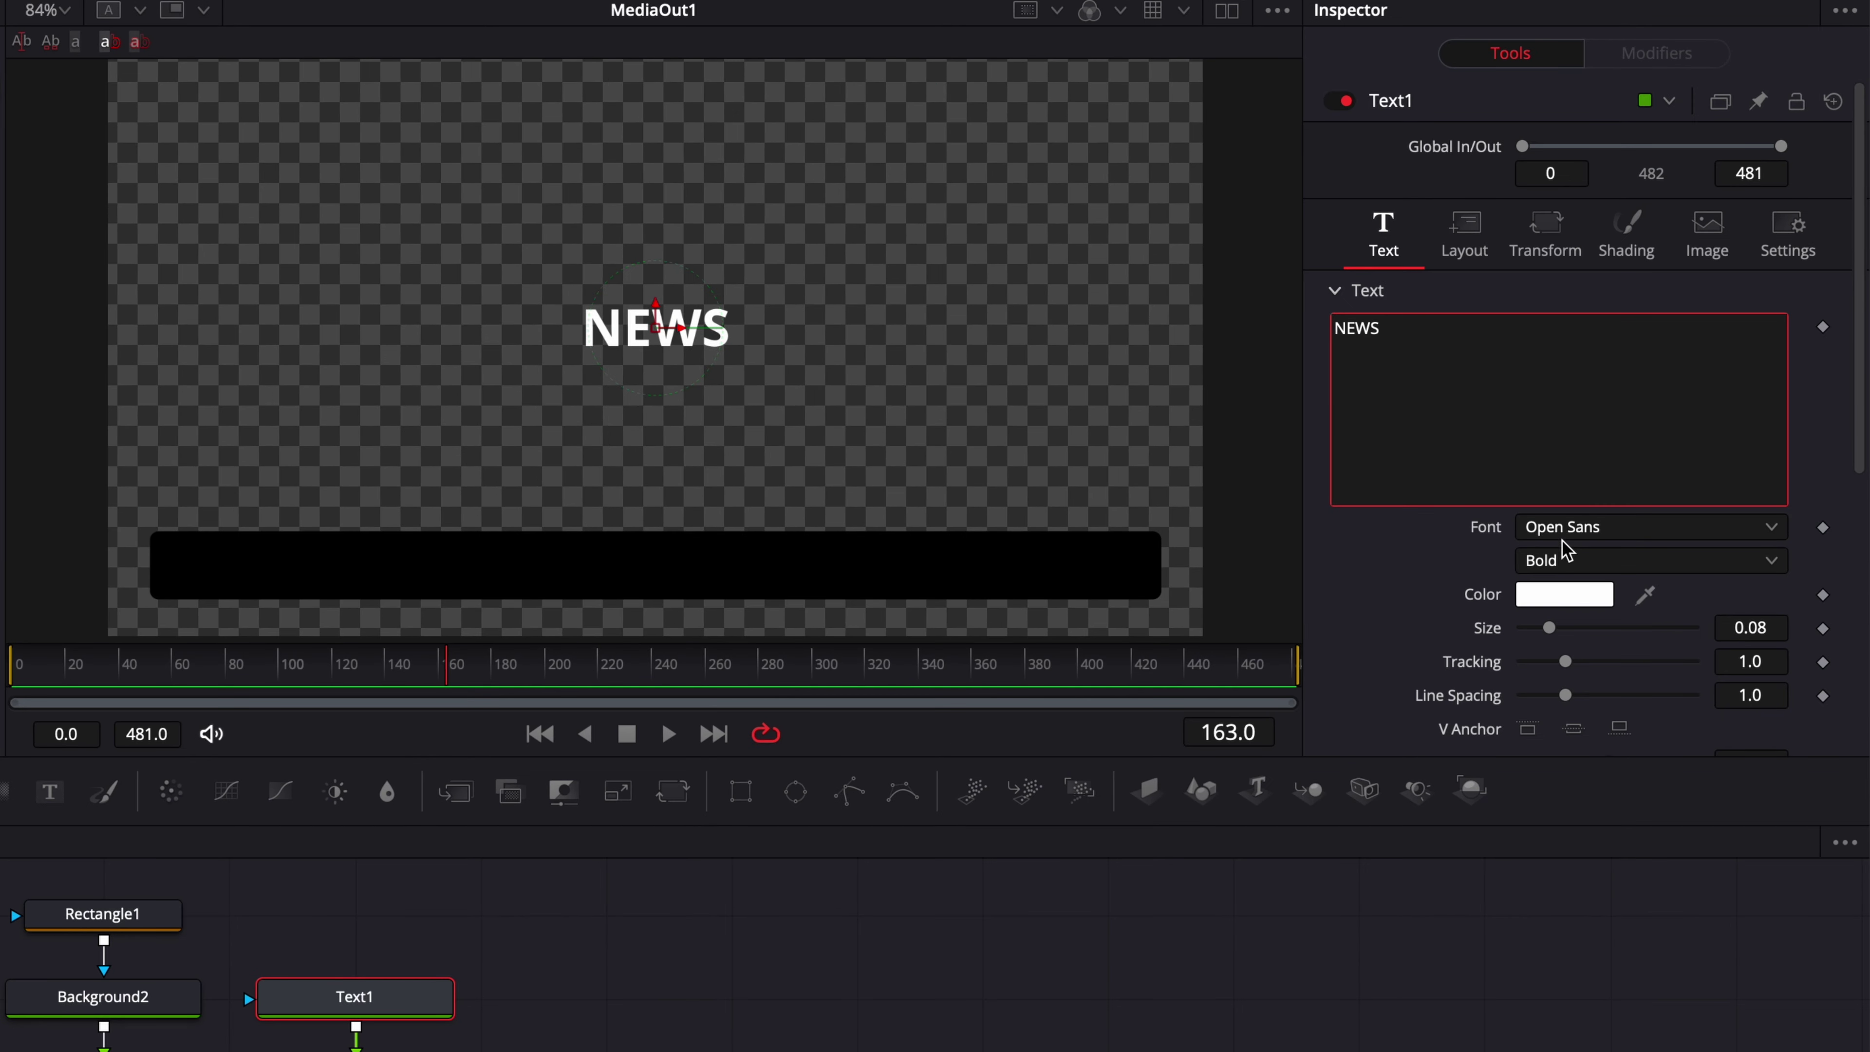
Step: Set NEWS to the Poppins font, place it on the black bar and anchor it left
click(1569, 531)
scroll(1568, 532, down, 5)
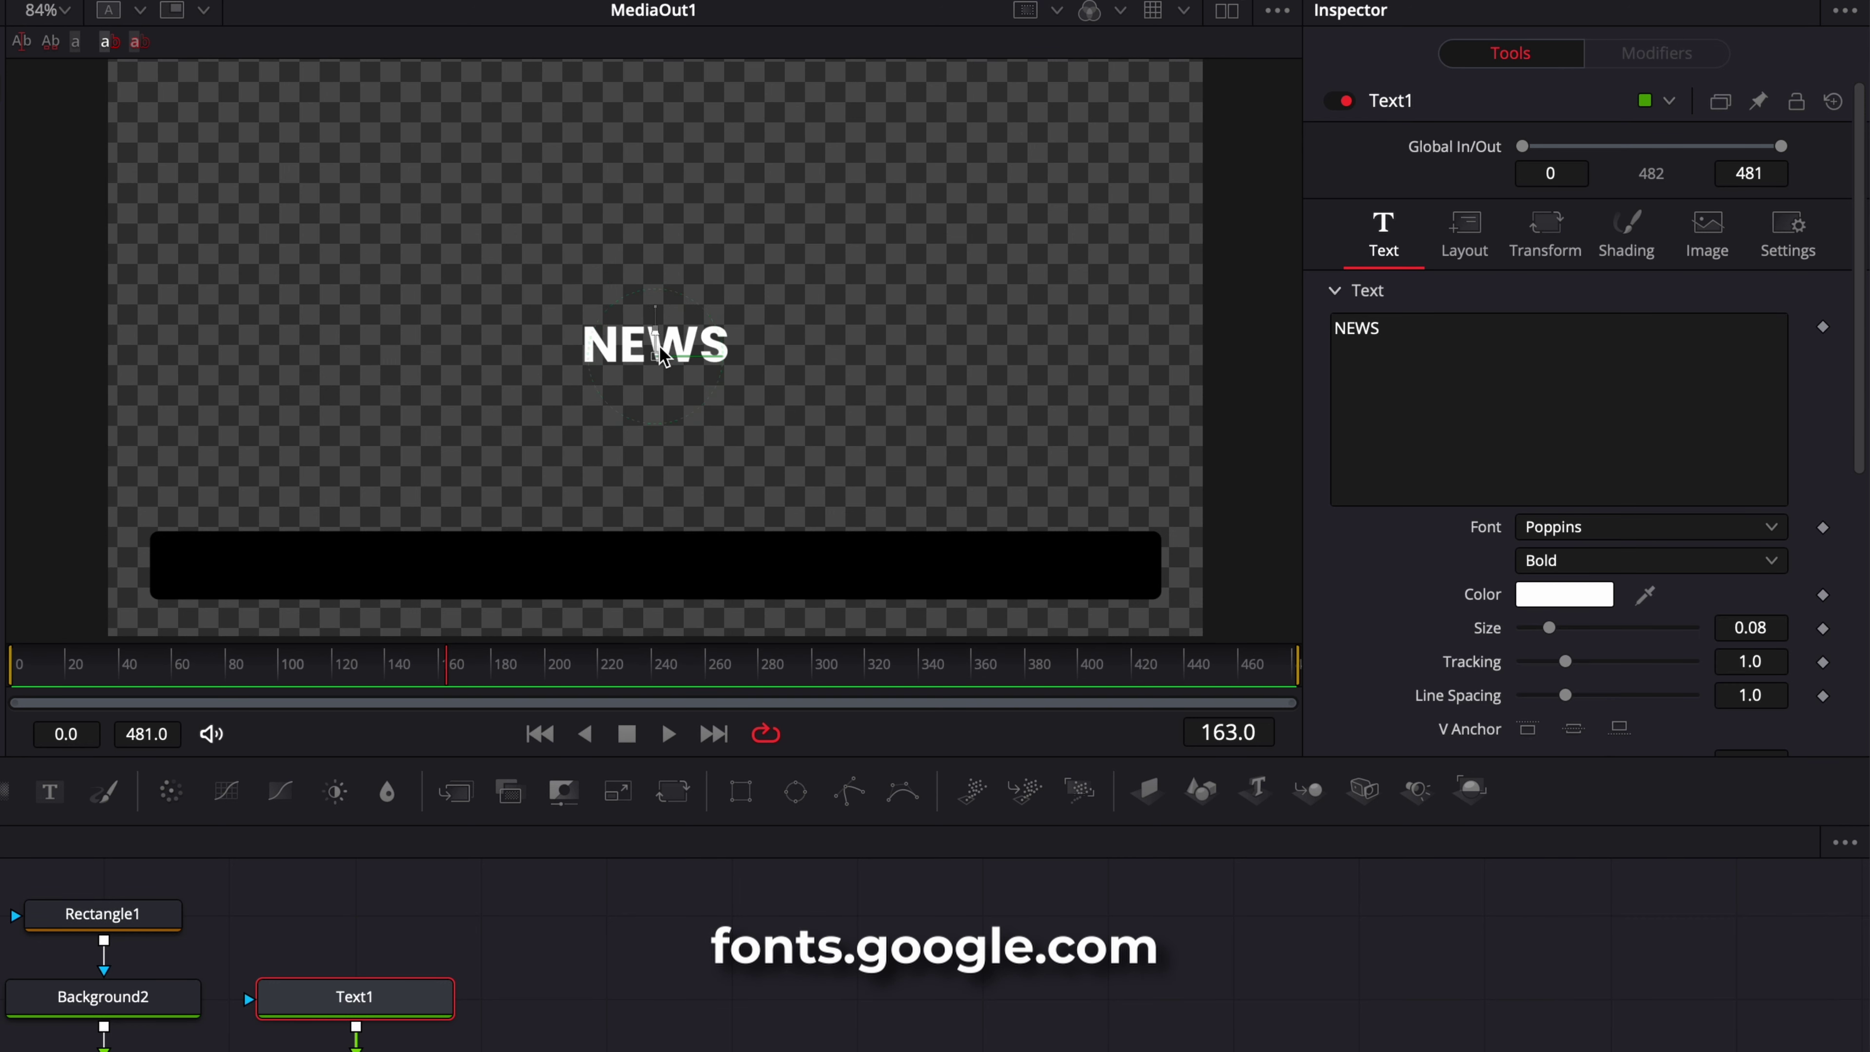
drag(663, 356, 286, 569)
scroll(1521, 633, down, 3)
scroll(1520, 633, down, 2)
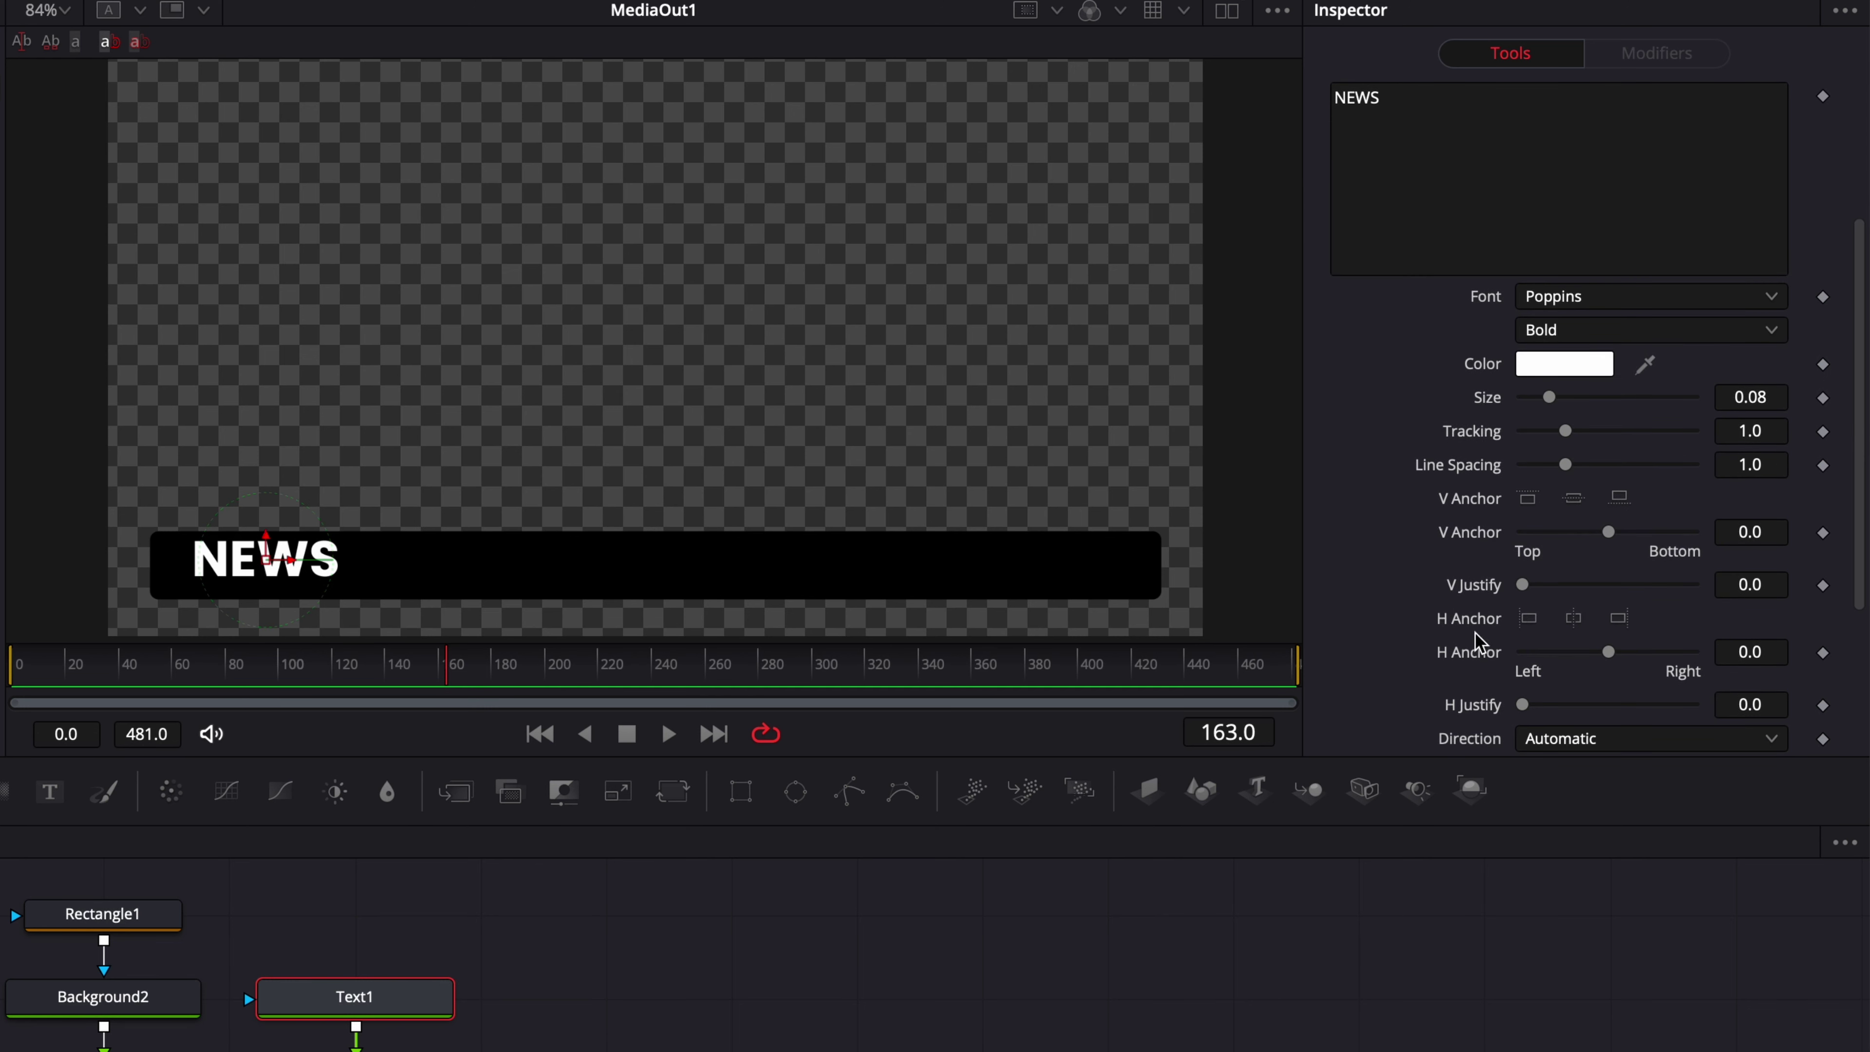
click(1528, 620)
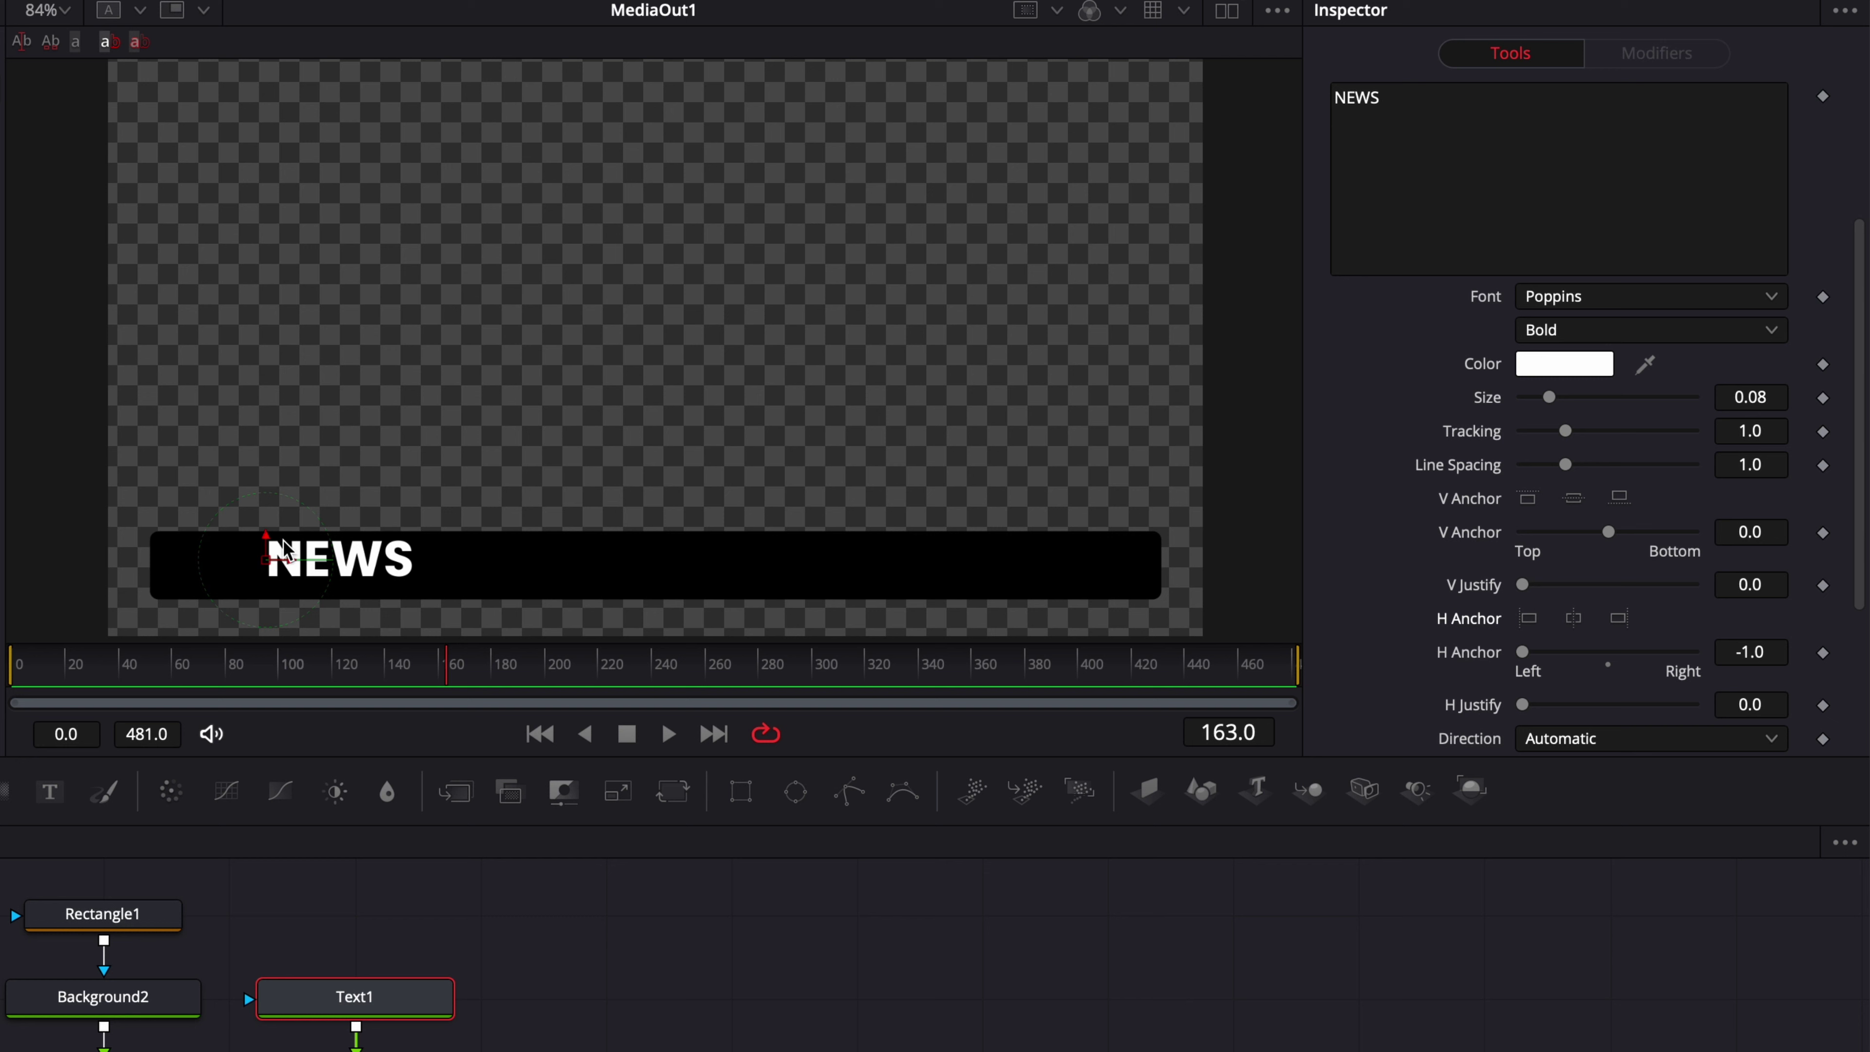
drag(267, 535, 266, 544)
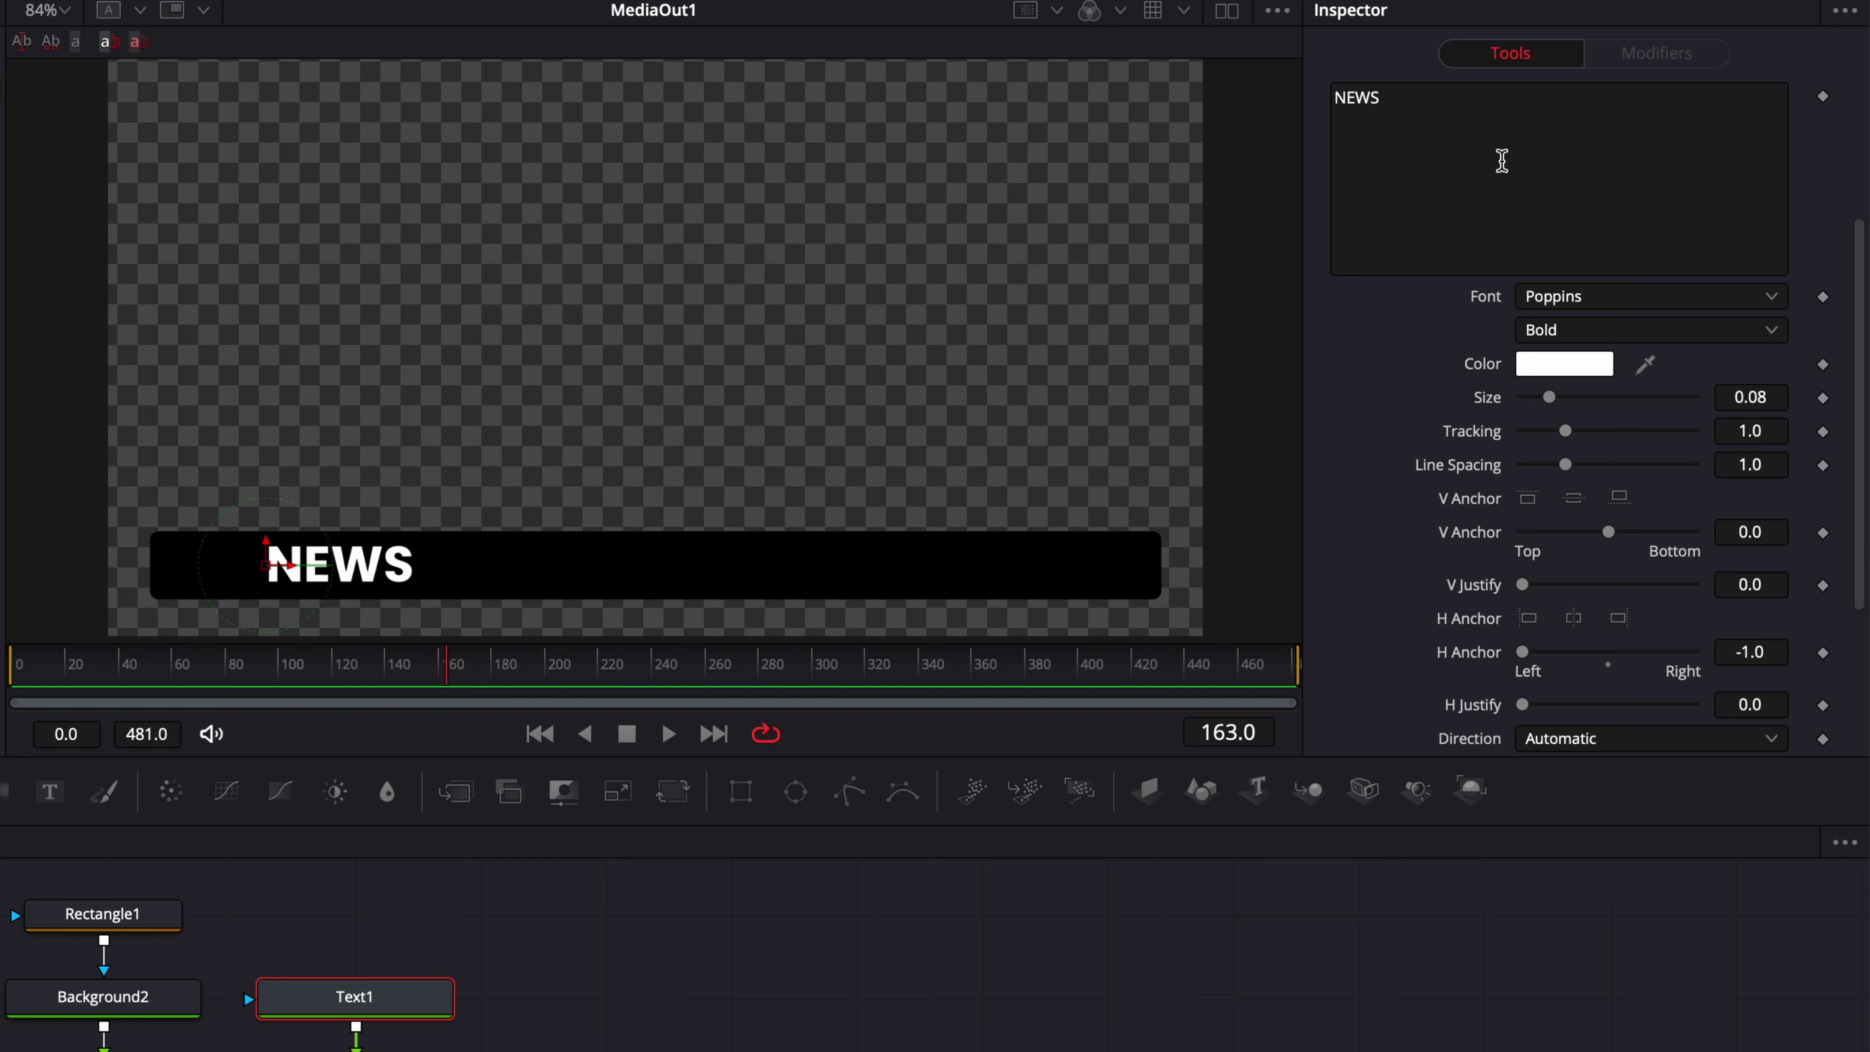
Step: Slide NEWS toward the bar's left end, shrink it to size 0.0578, and append ':'
click(1412, 96)
key(ctrl+a)
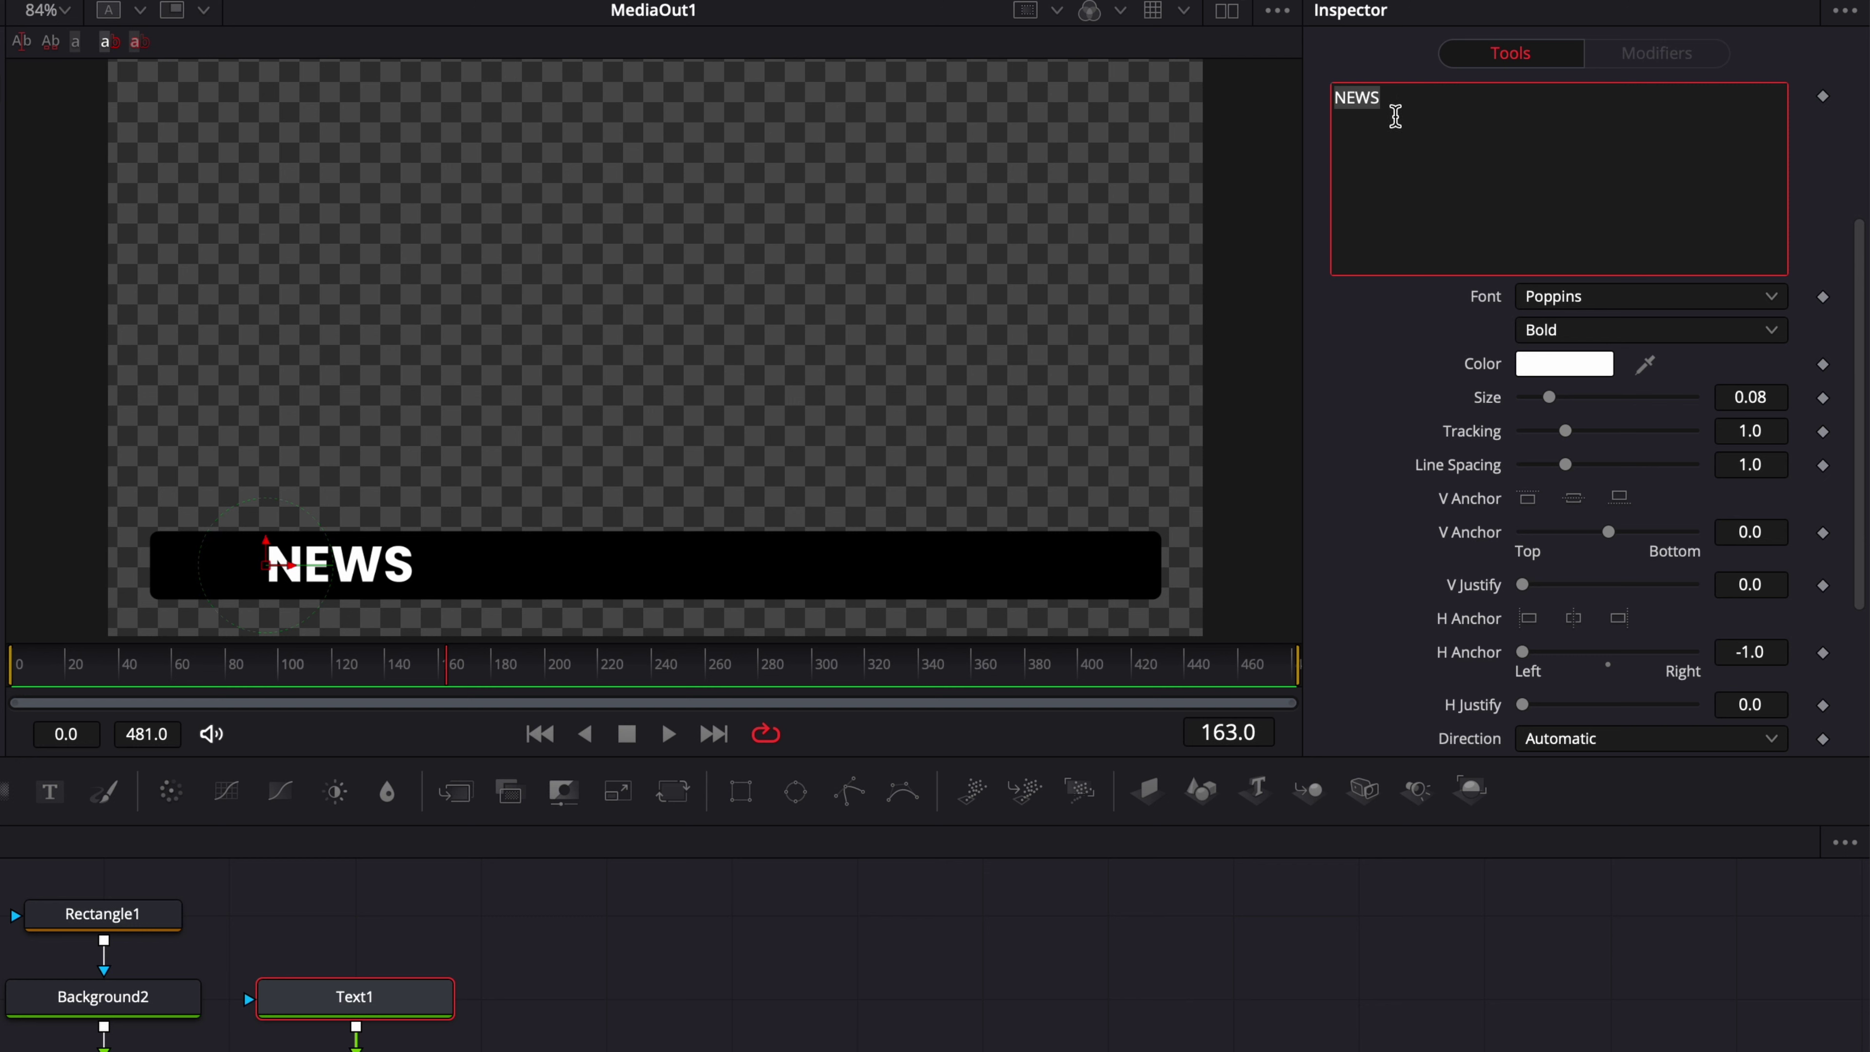
click(291, 572)
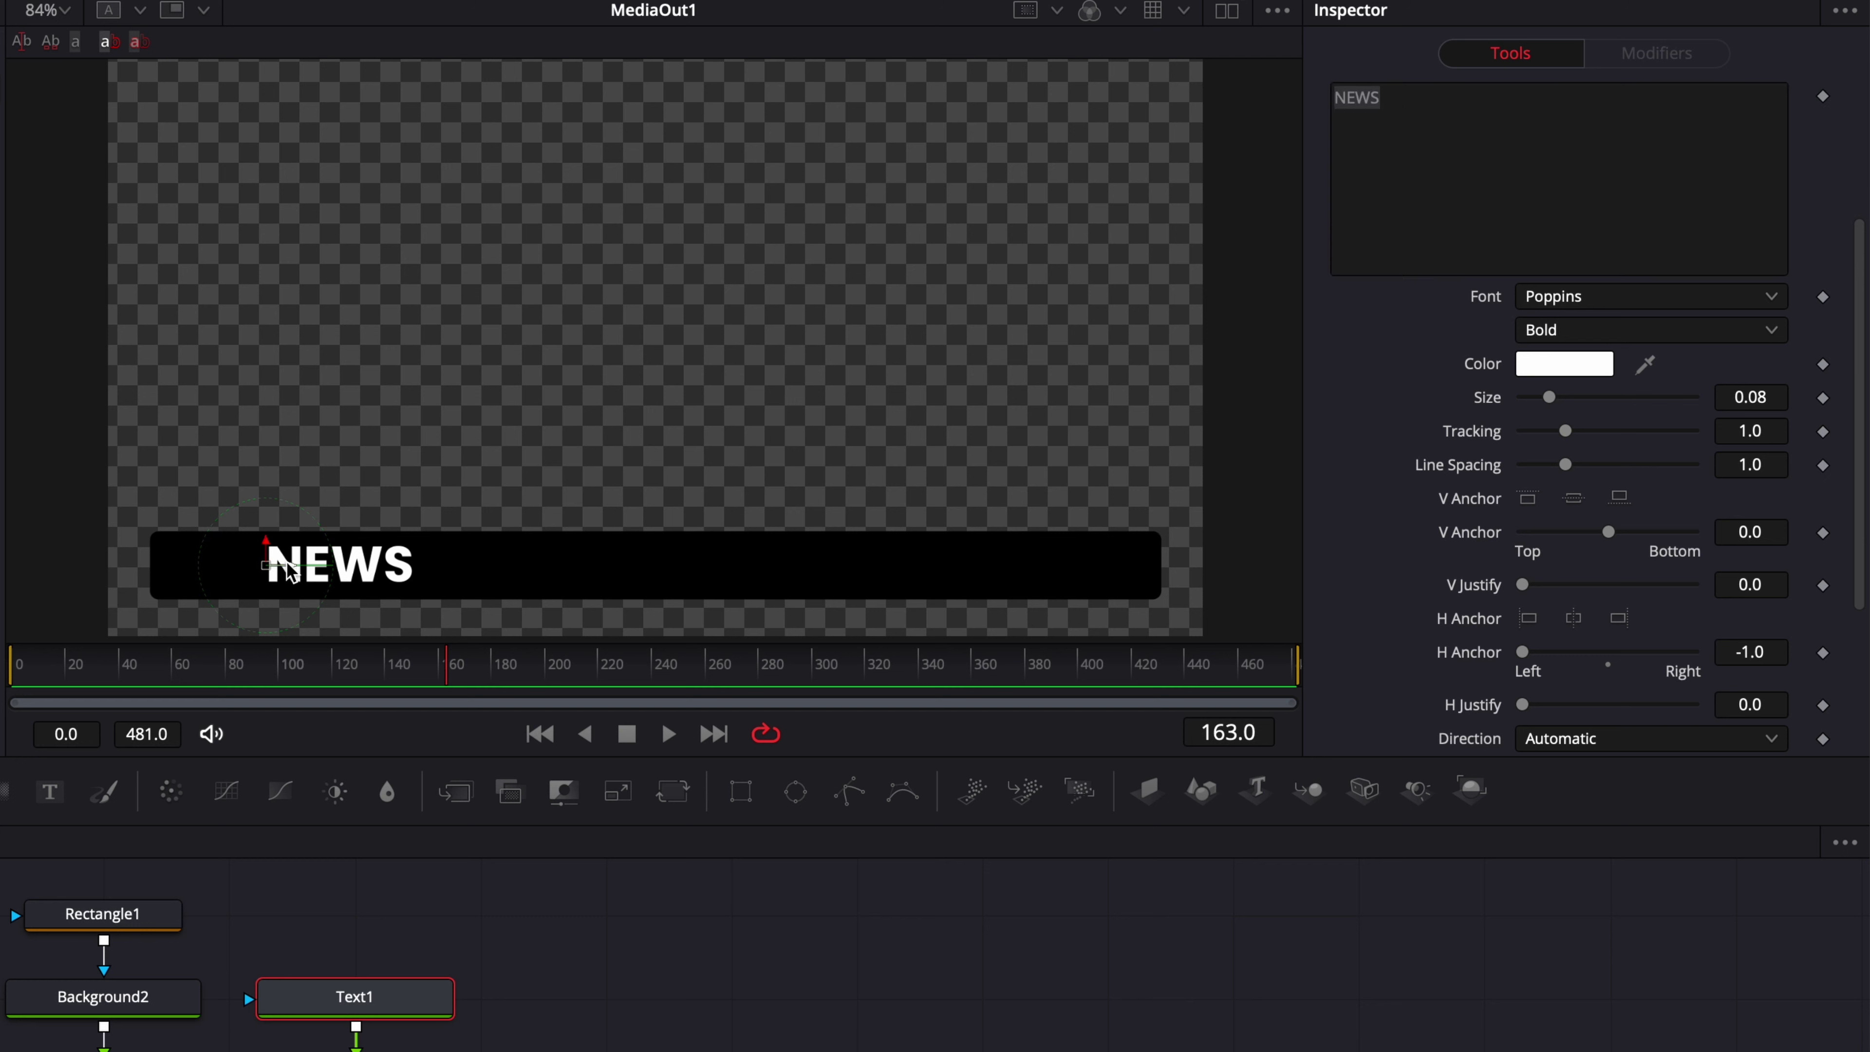
drag(291, 572, 199, 572)
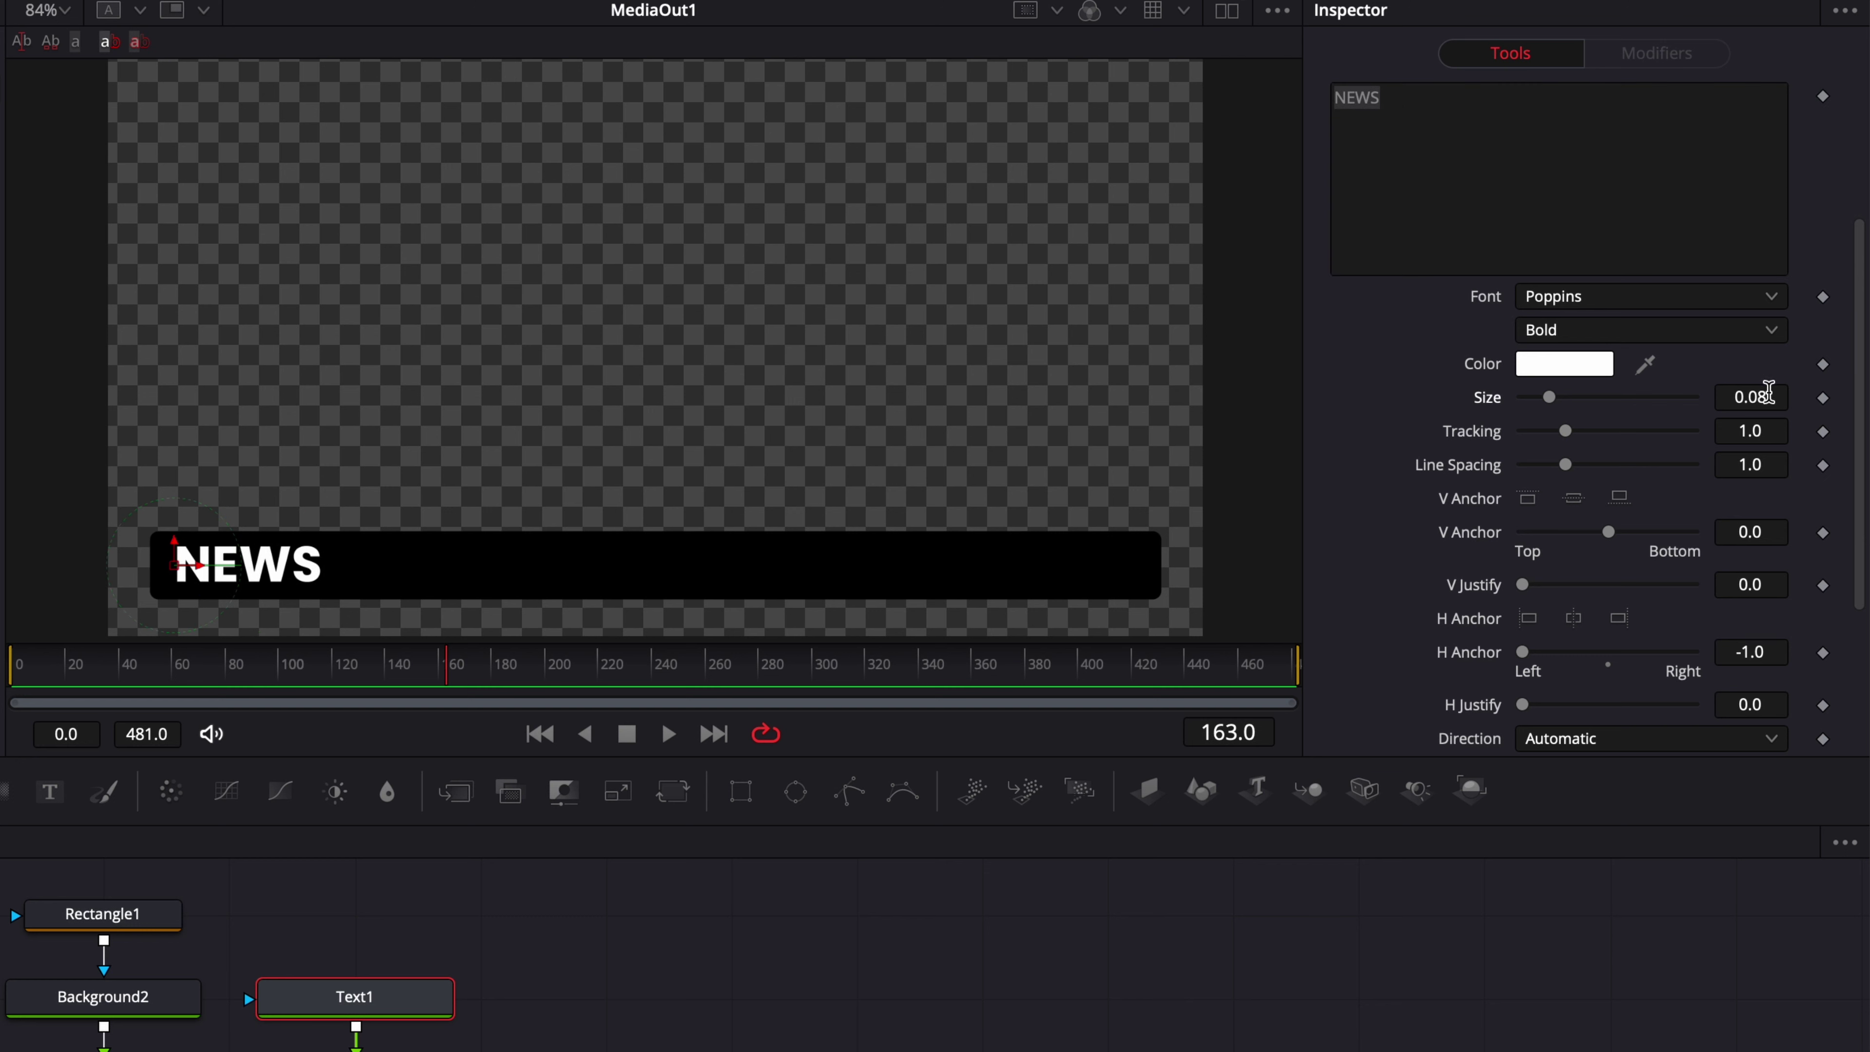
drag(1767, 391, 1723, 391)
click(1407, 99)
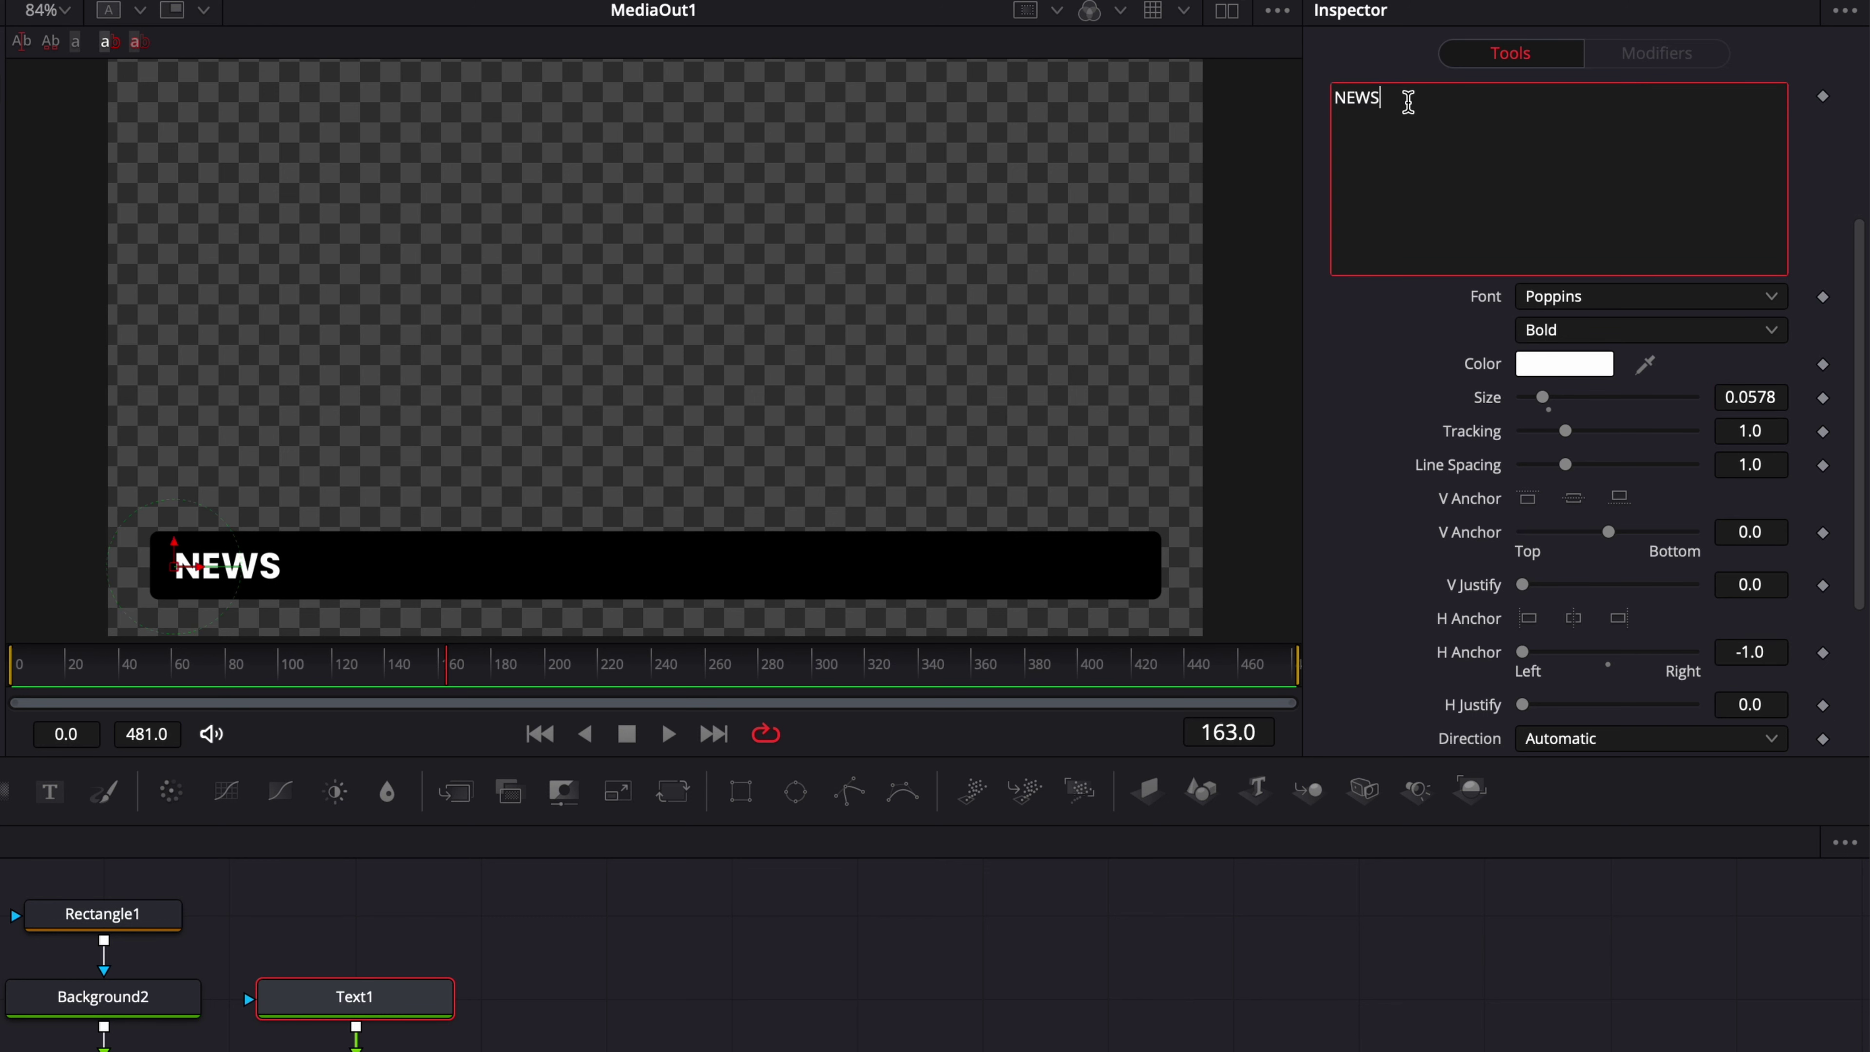
text(:)
Step: Make the 'NEWS :' label Poppins Black weight and preview the bar
click(1570, 329)
click(1548, 603)
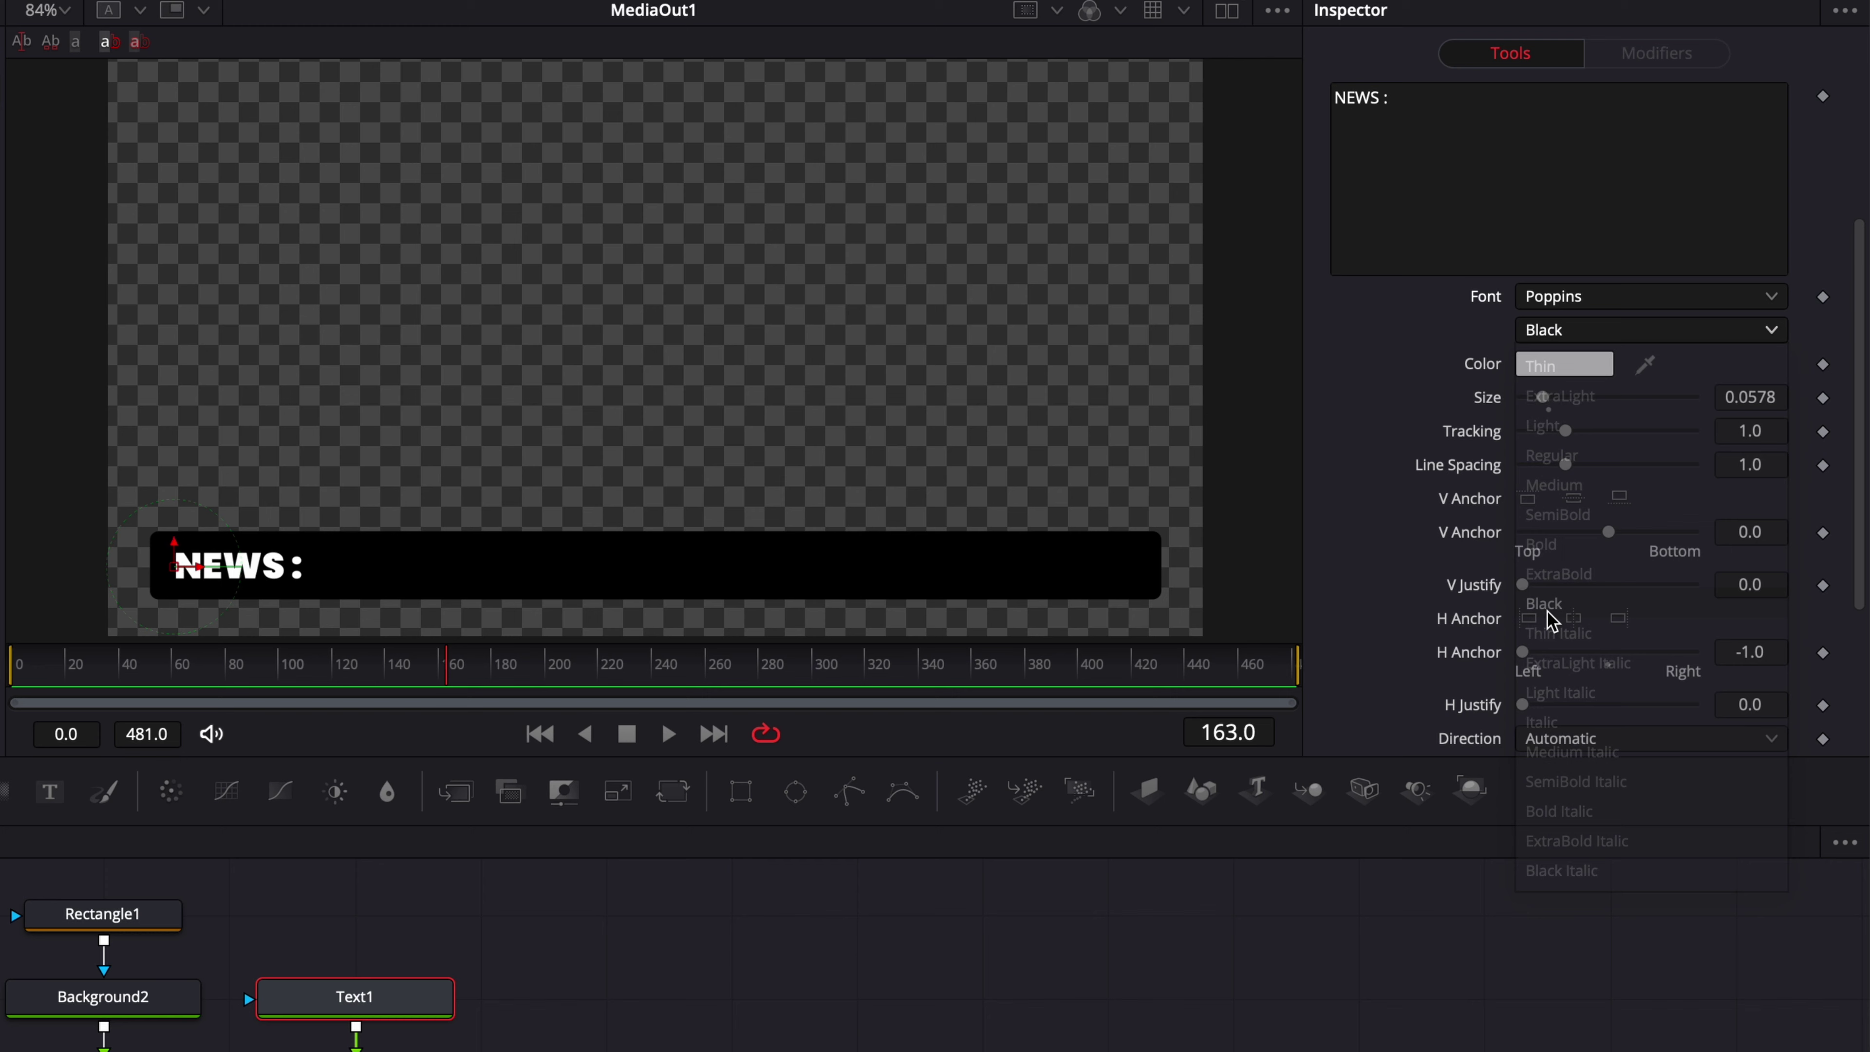
click(776, 944)
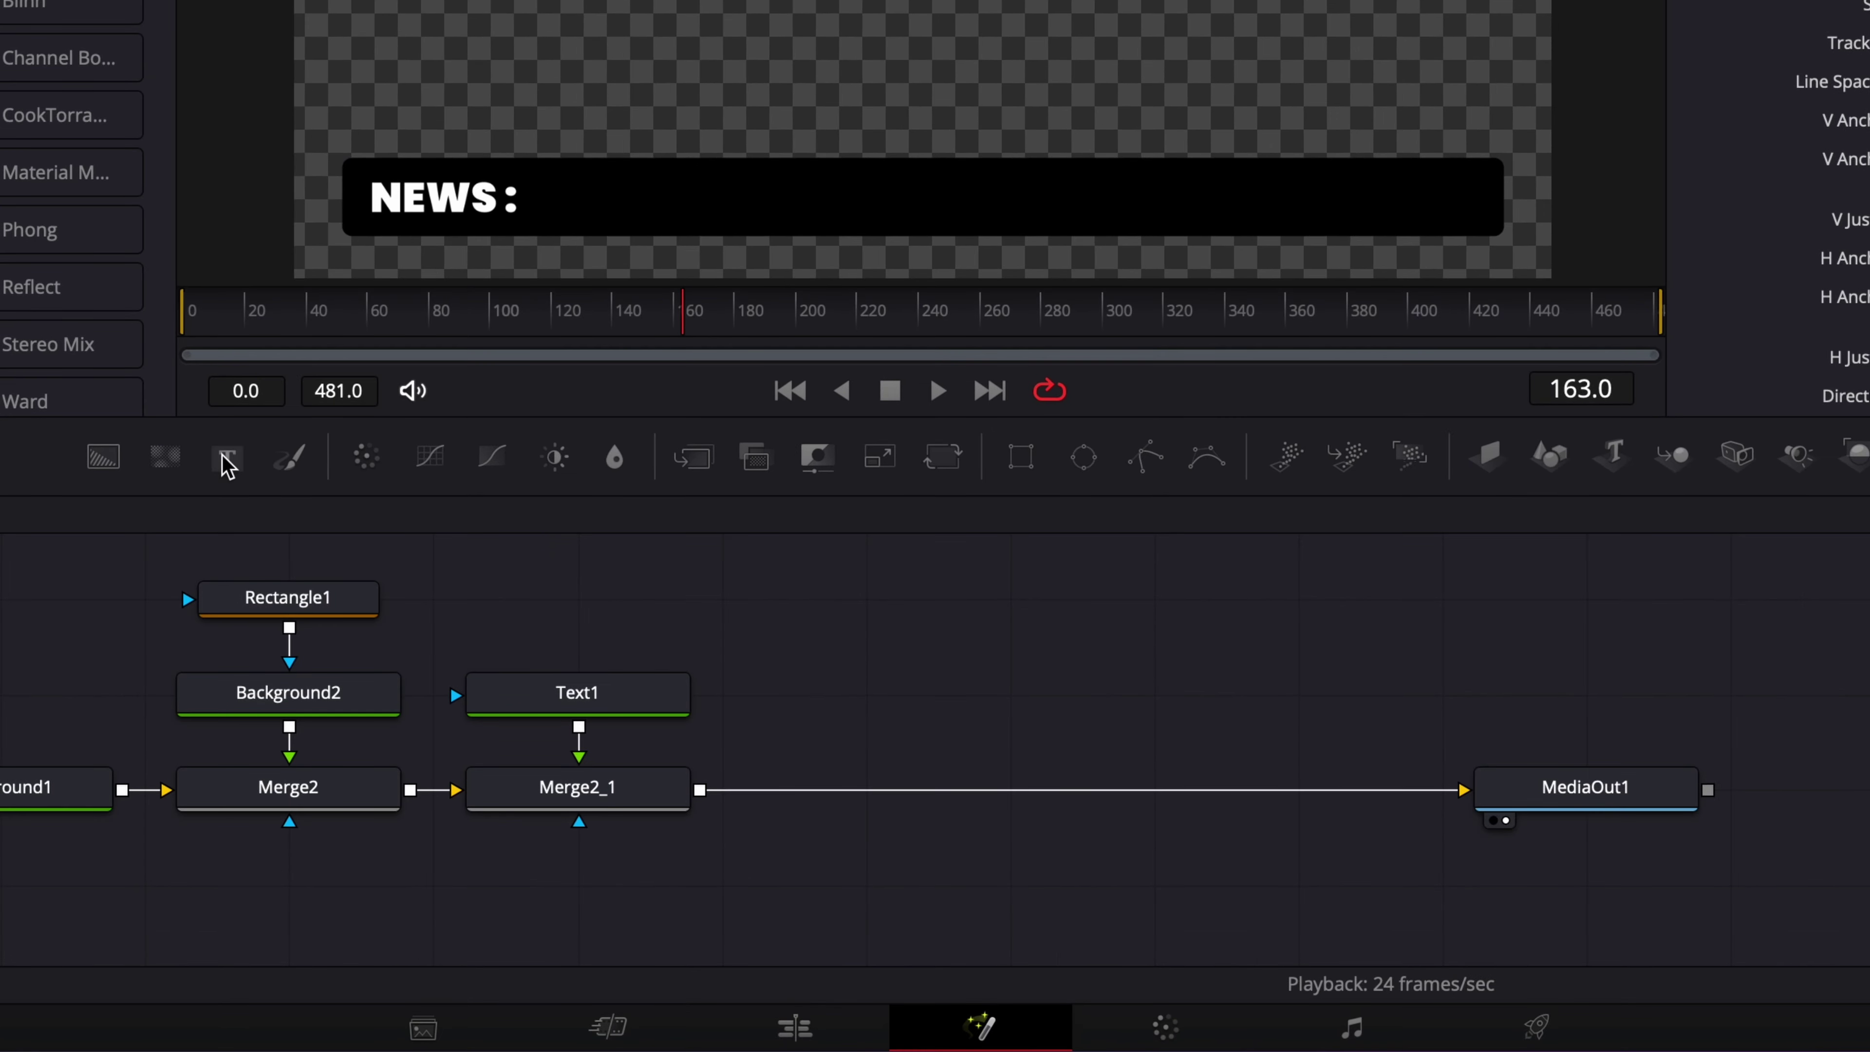
Step: Add a Text2 node after Merge2_1 reading 'Video Editor Studio is providing each week tips and tutorials for Davinci Resolve'
drag(407, 635, 887, 819)
drag(990, 695, 697, 799)
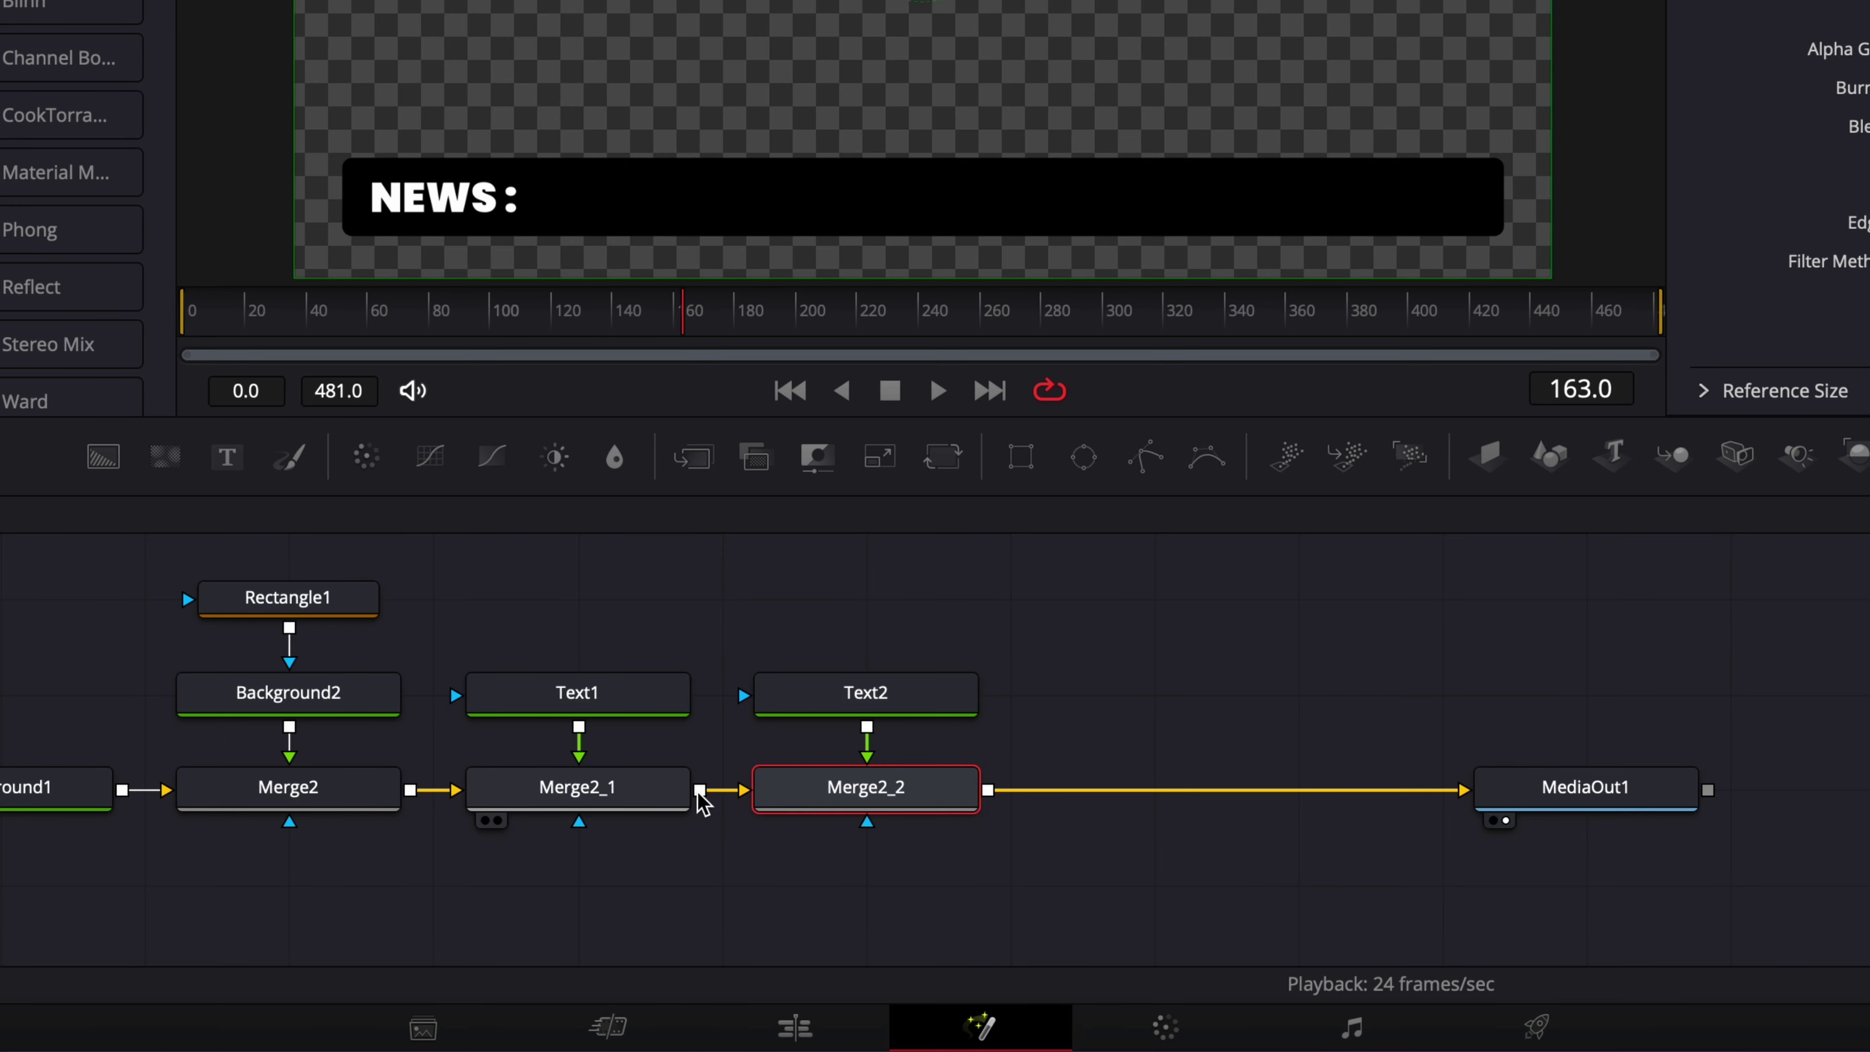
click(865, 692)
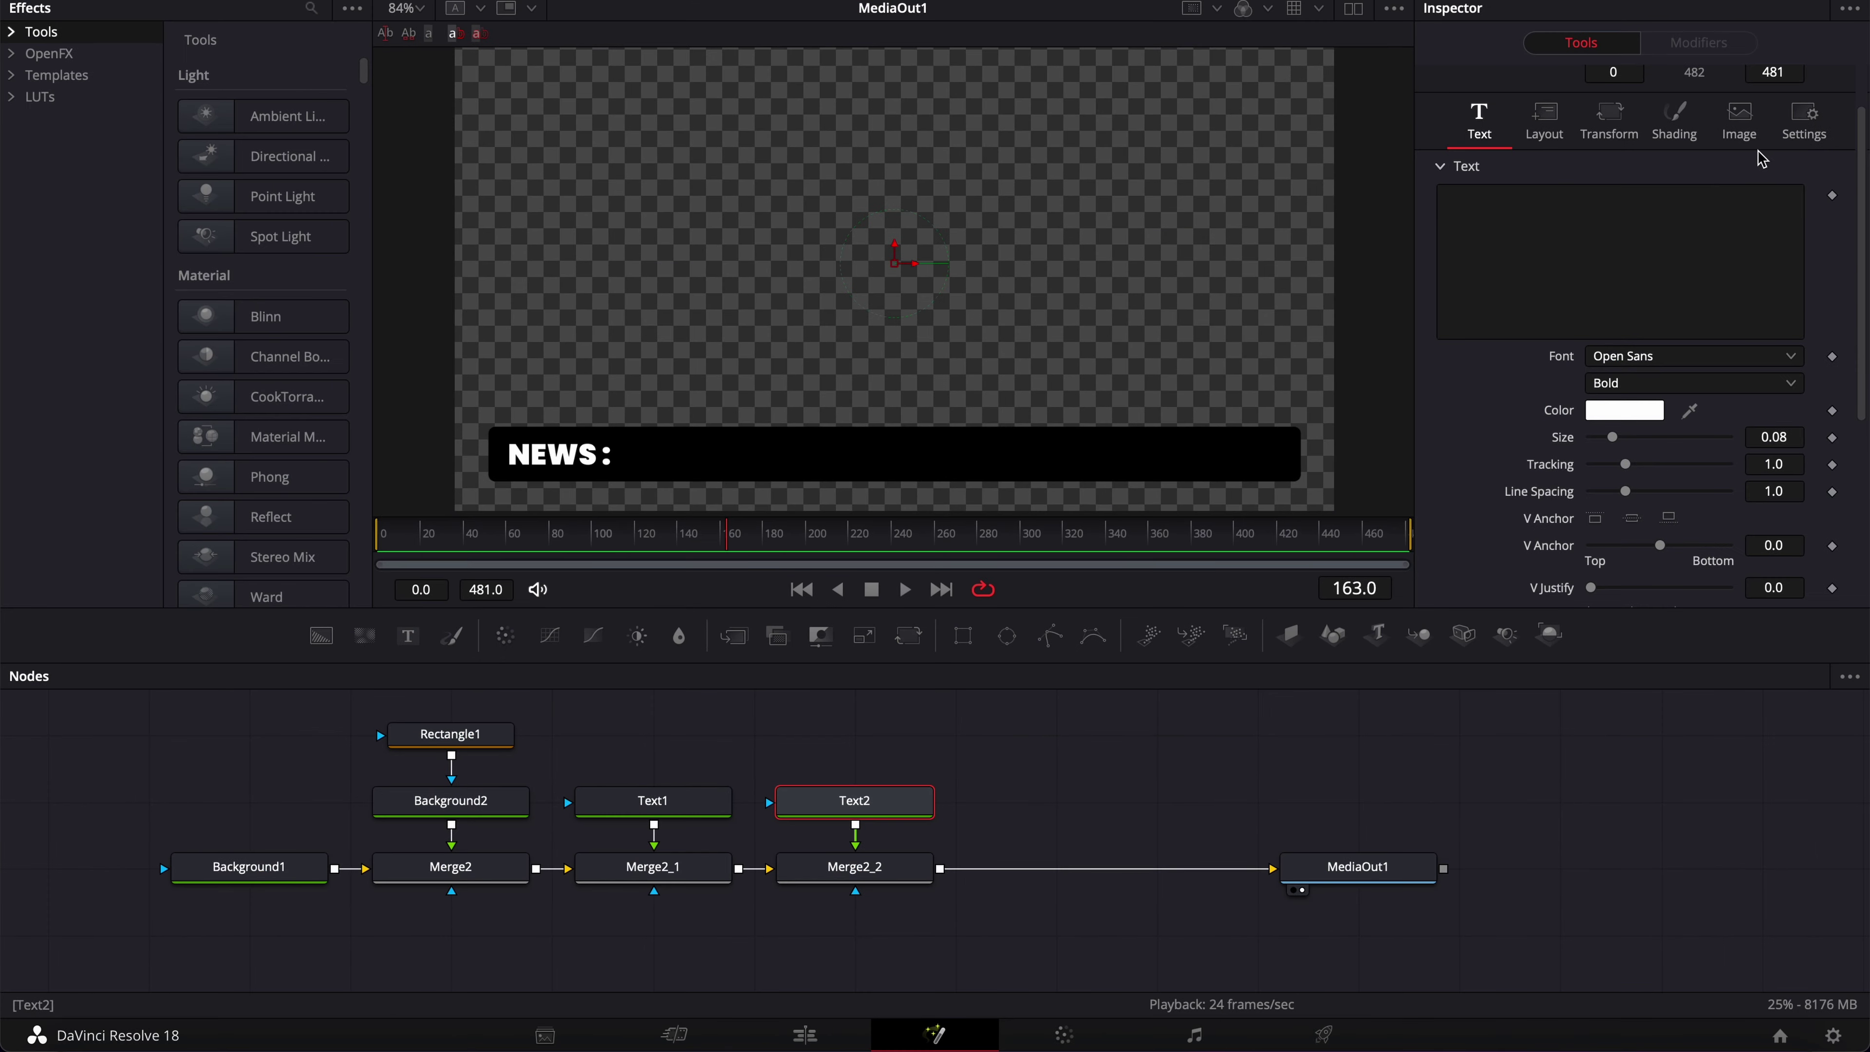
click(1628, 243)
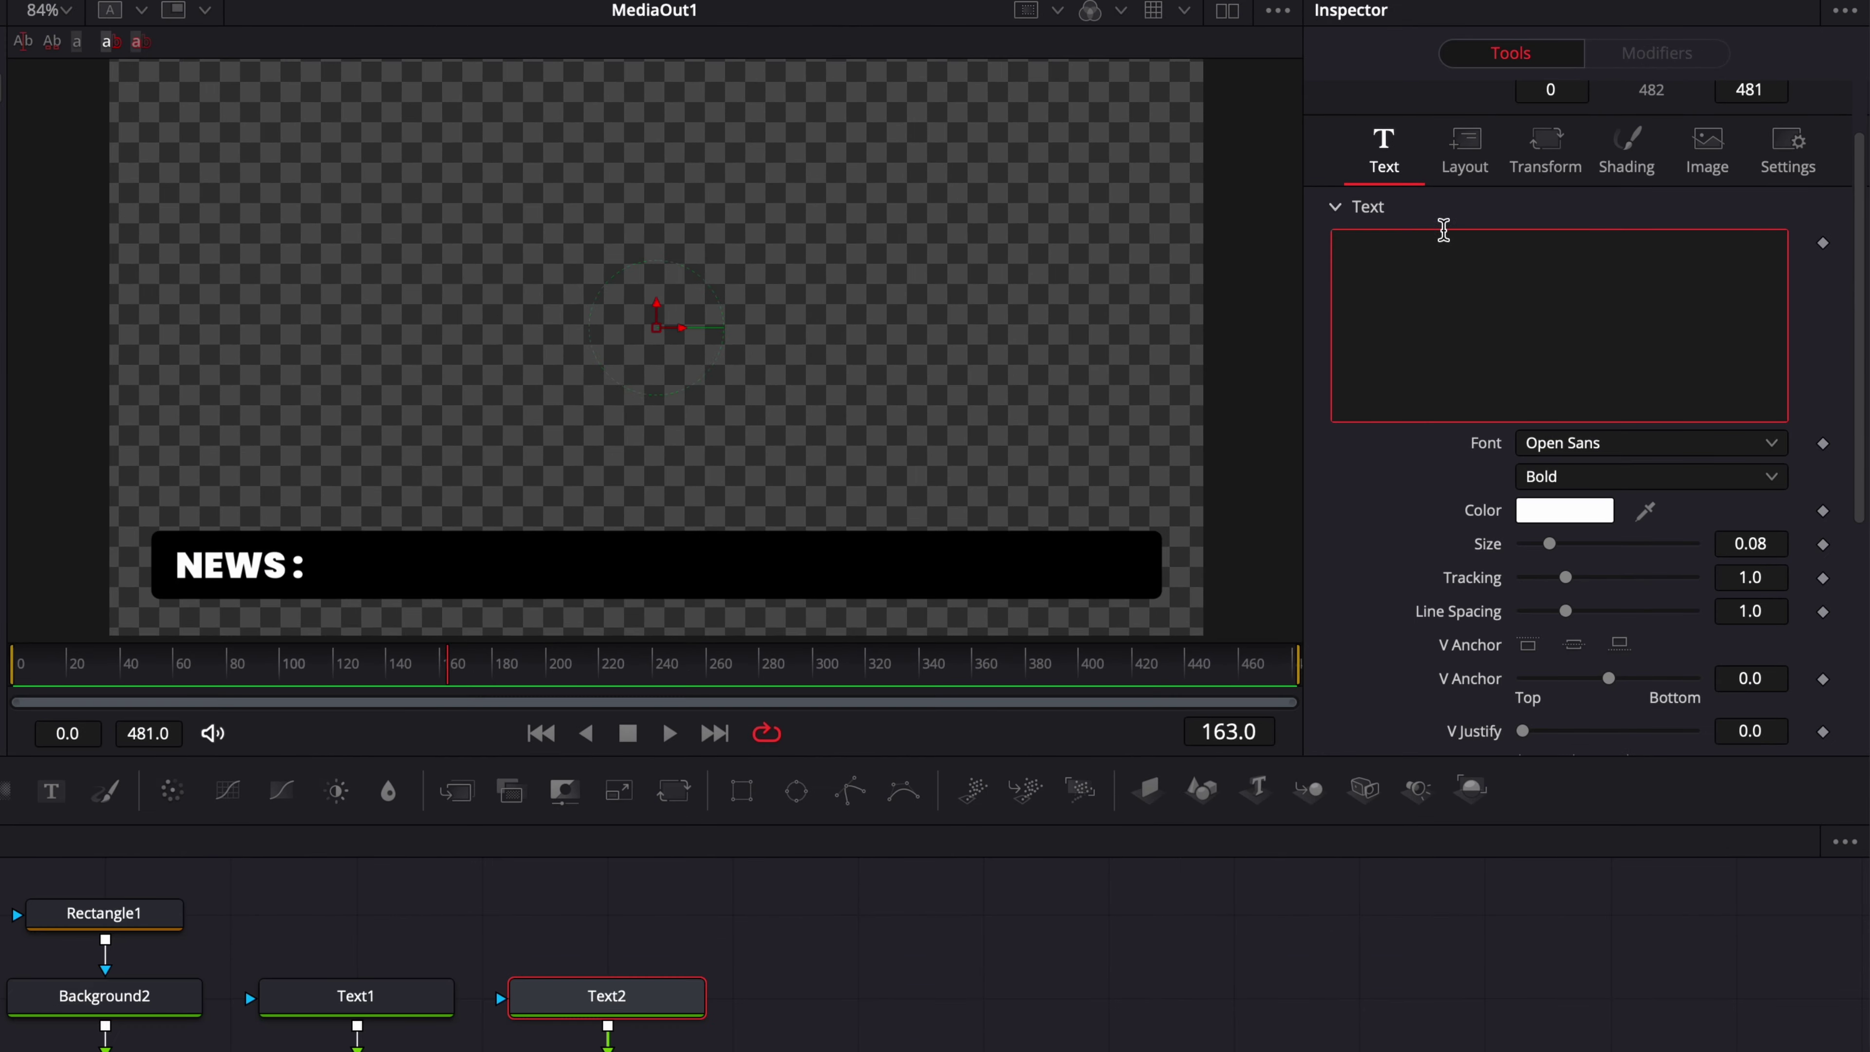
text(Video Editor Studio is providing each week tips and tutorials for Davinci Resolve)
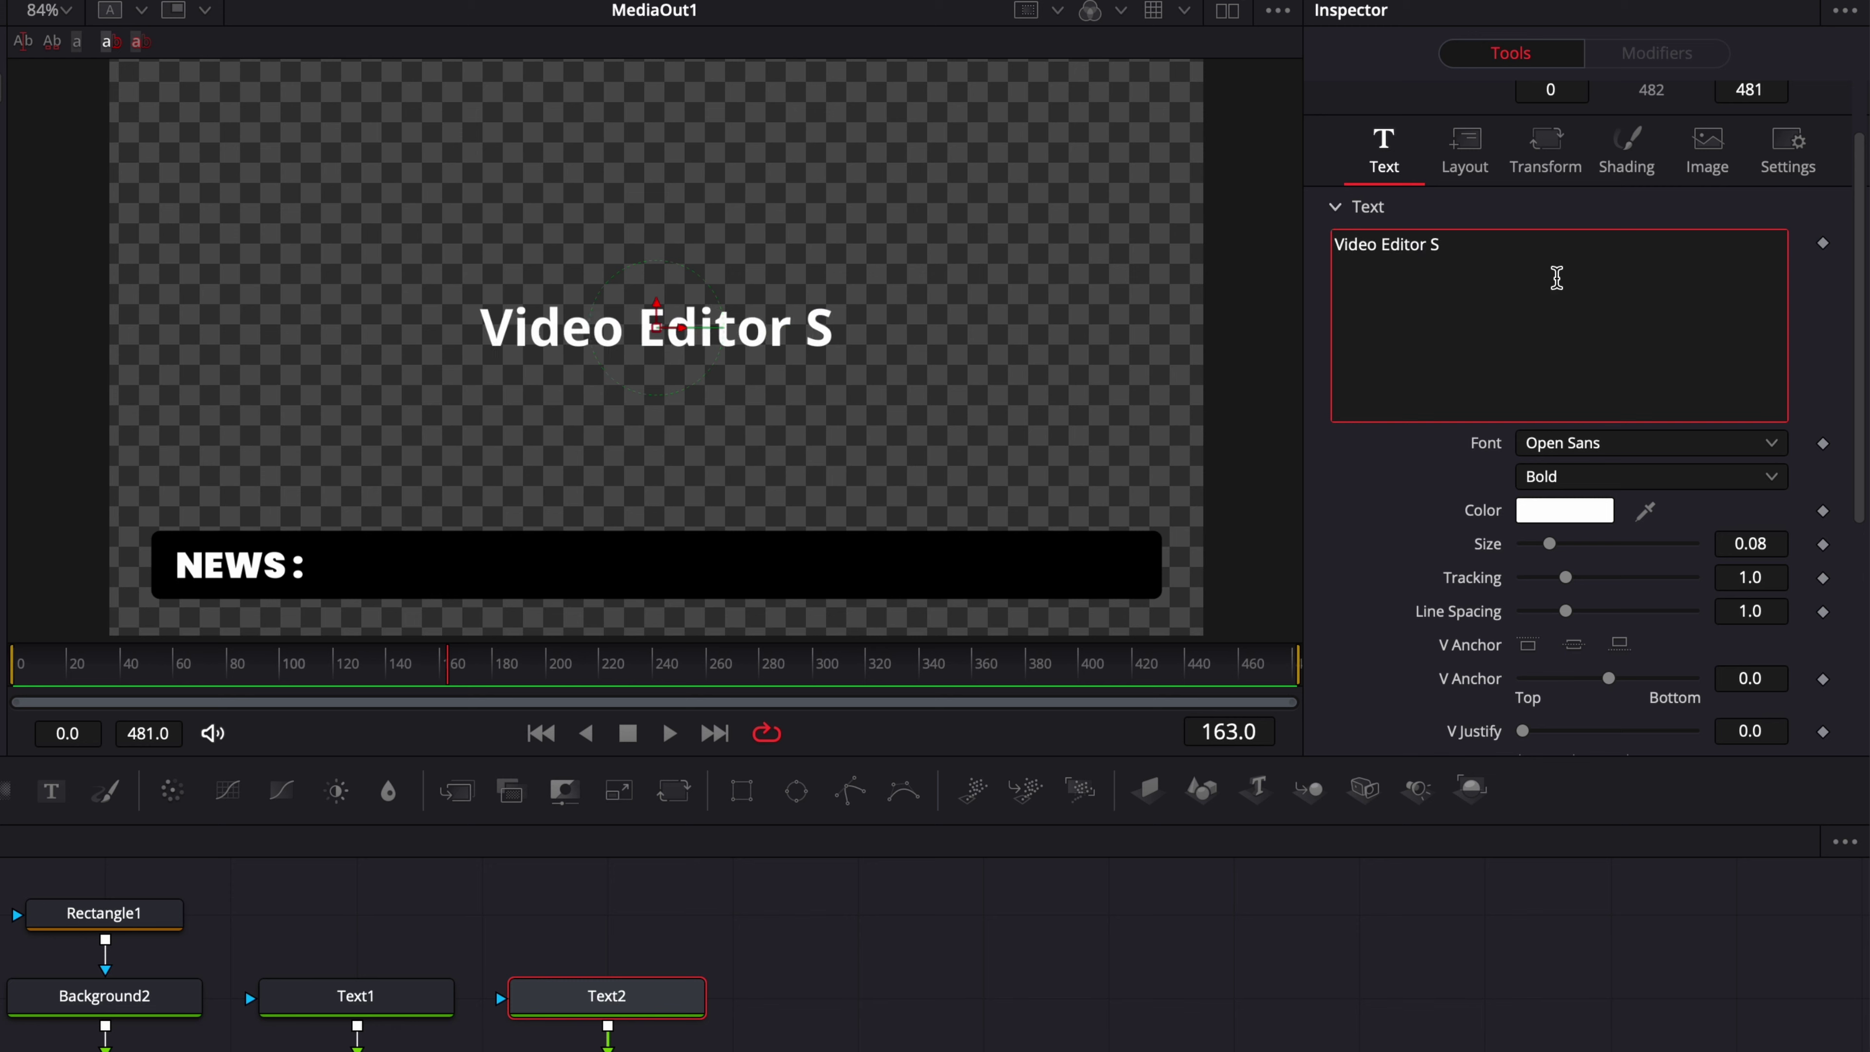
Step: Set the sentence to Poppins Bold, anchor it left, and shrink it to about 0.036
click(1567, 444)
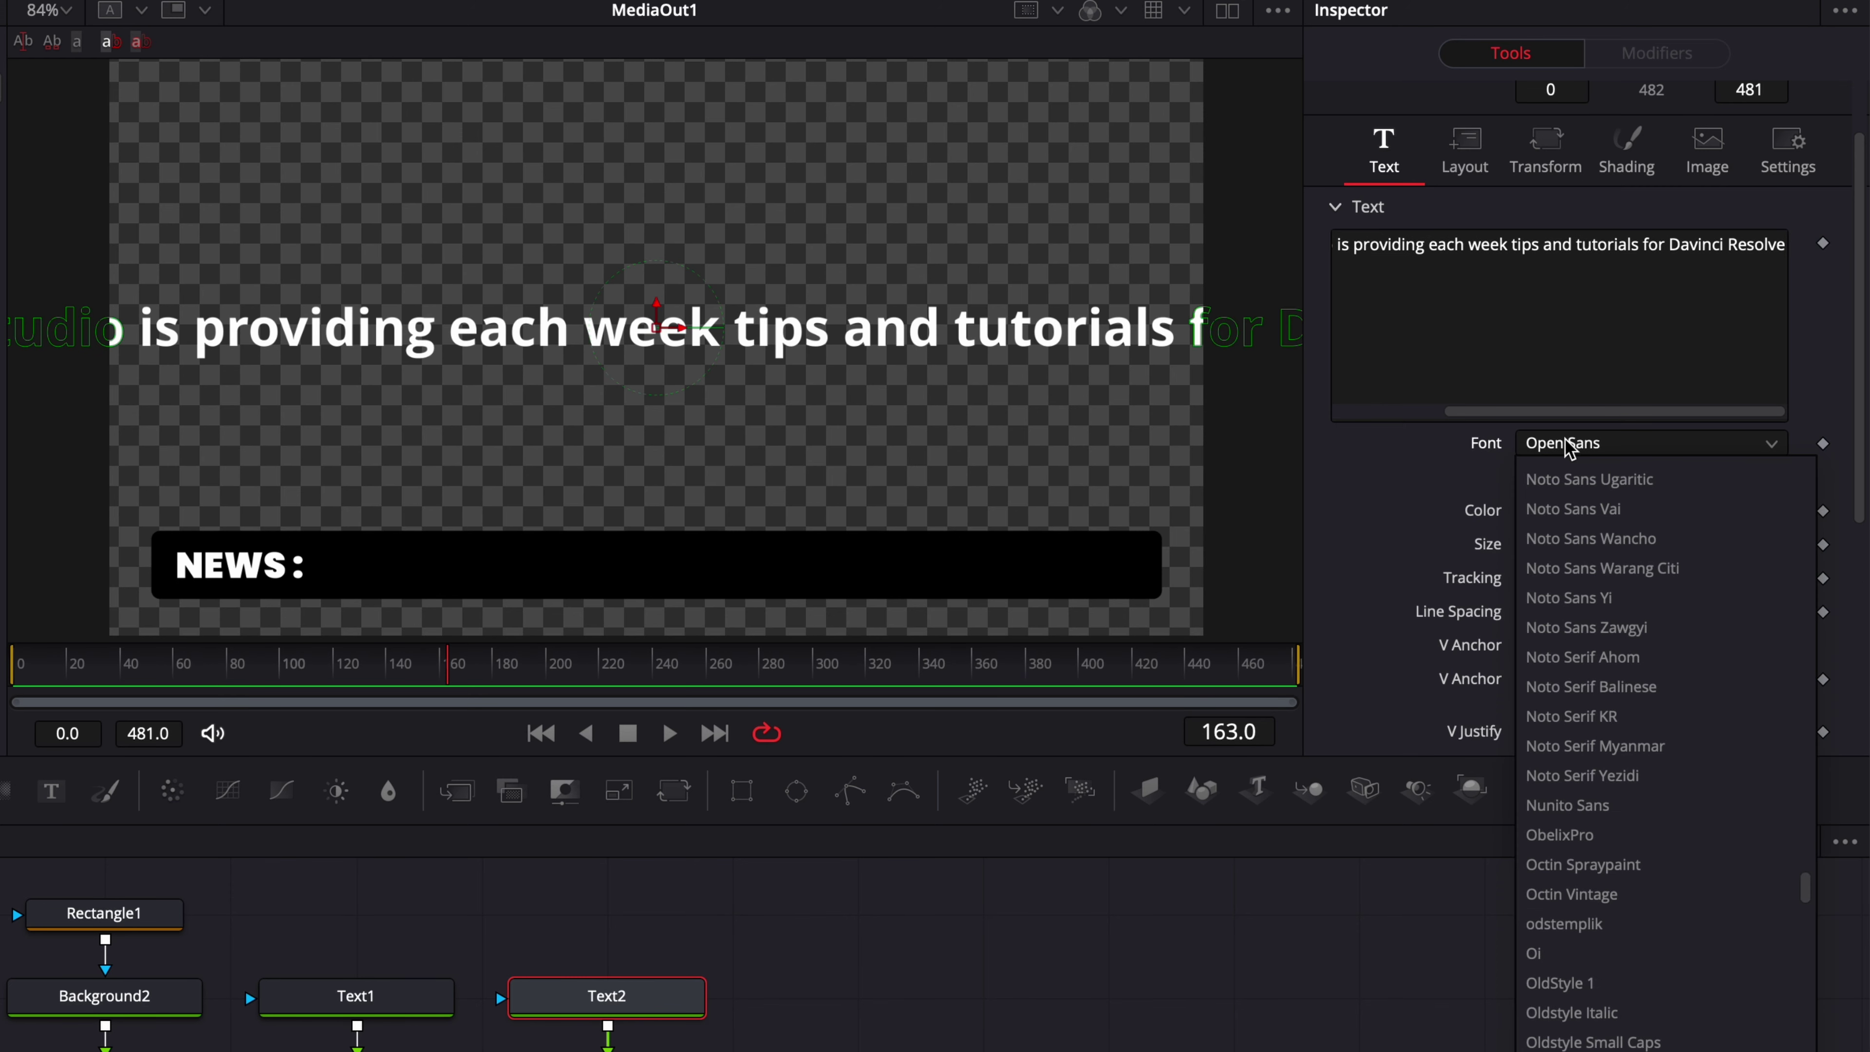
scroll(1569, 448, down, 5)
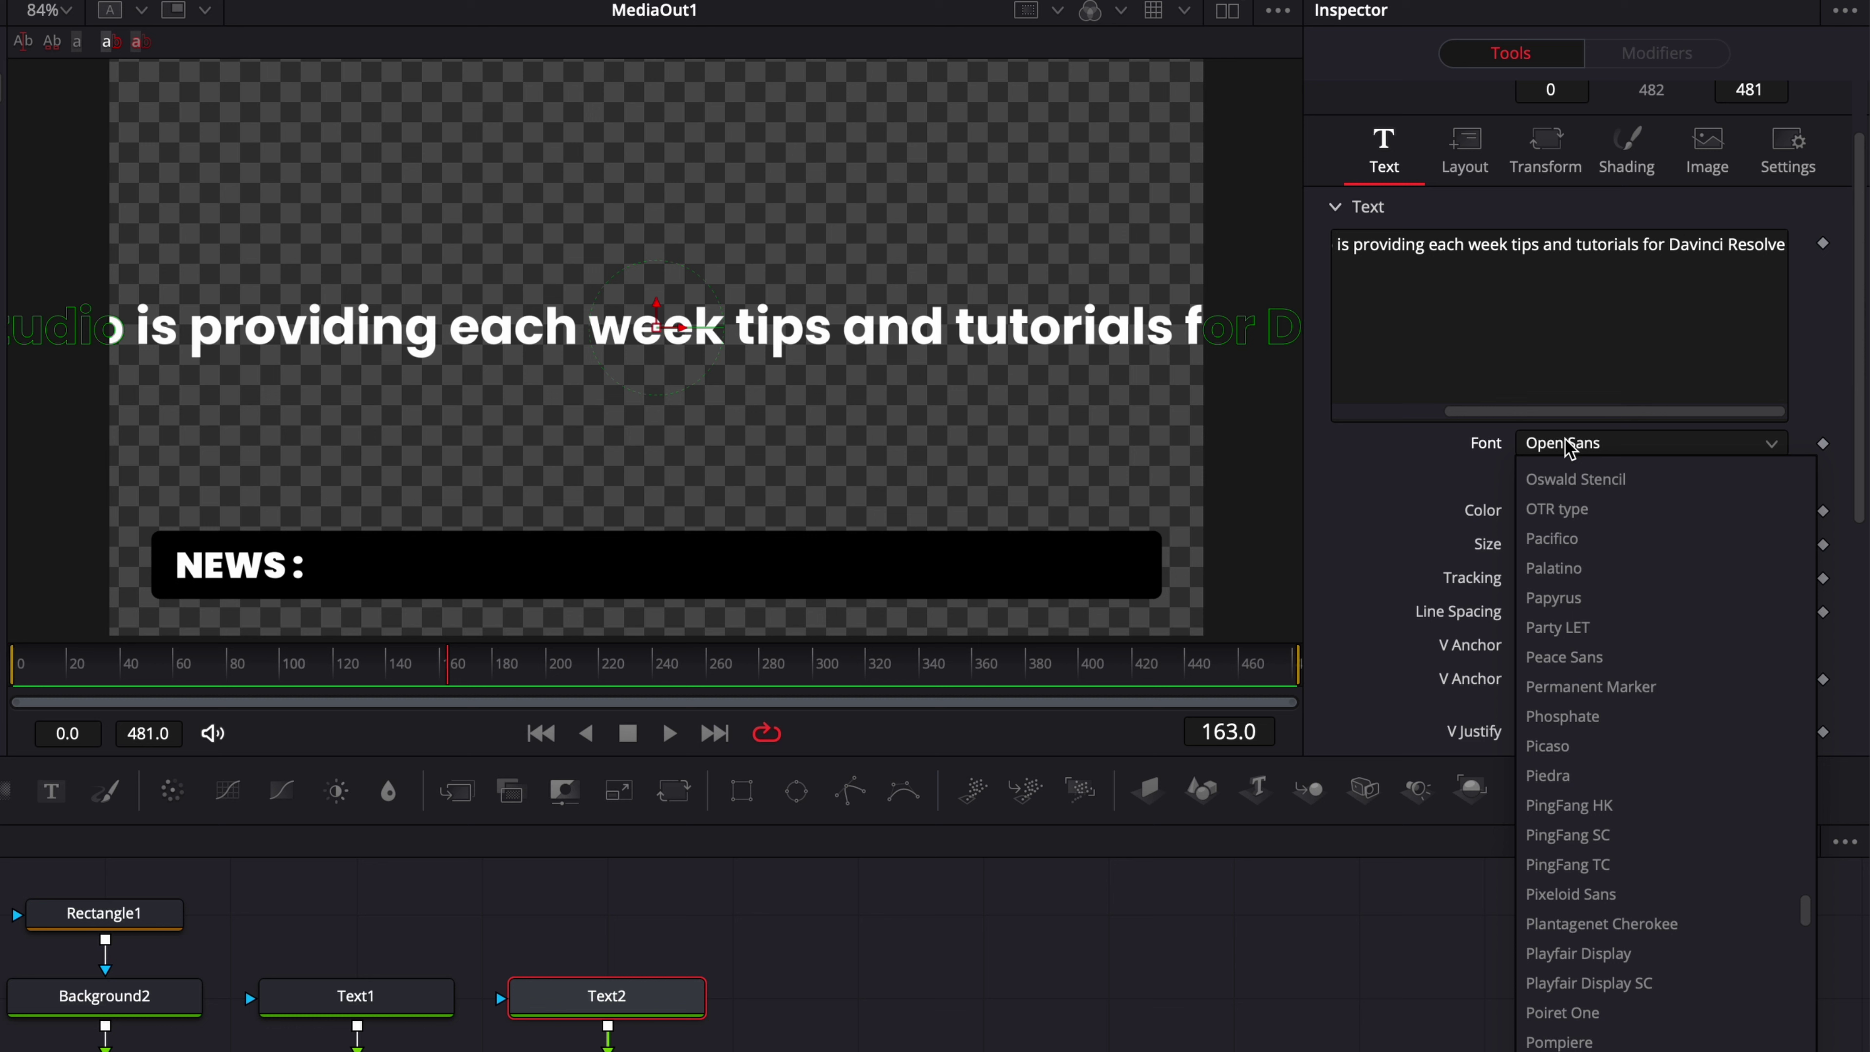
click(1569, 448)
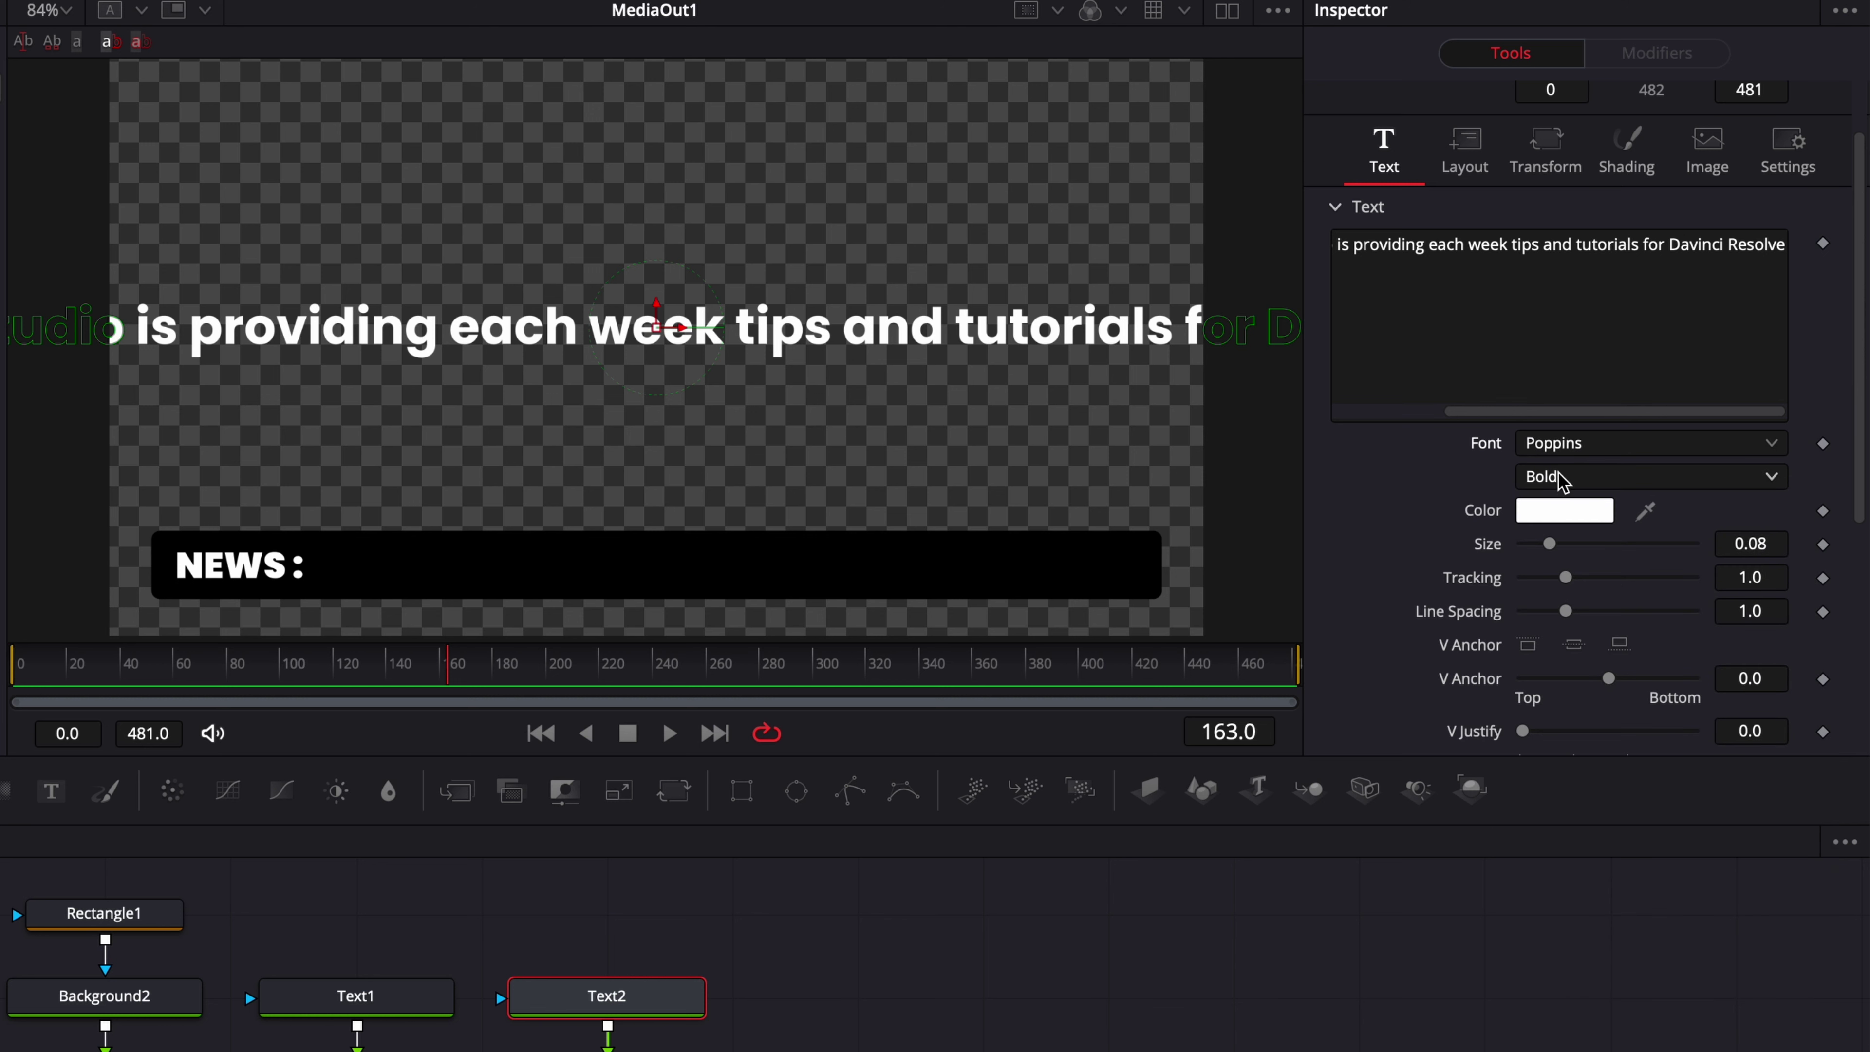
scroll(1560, 483, down, 2)
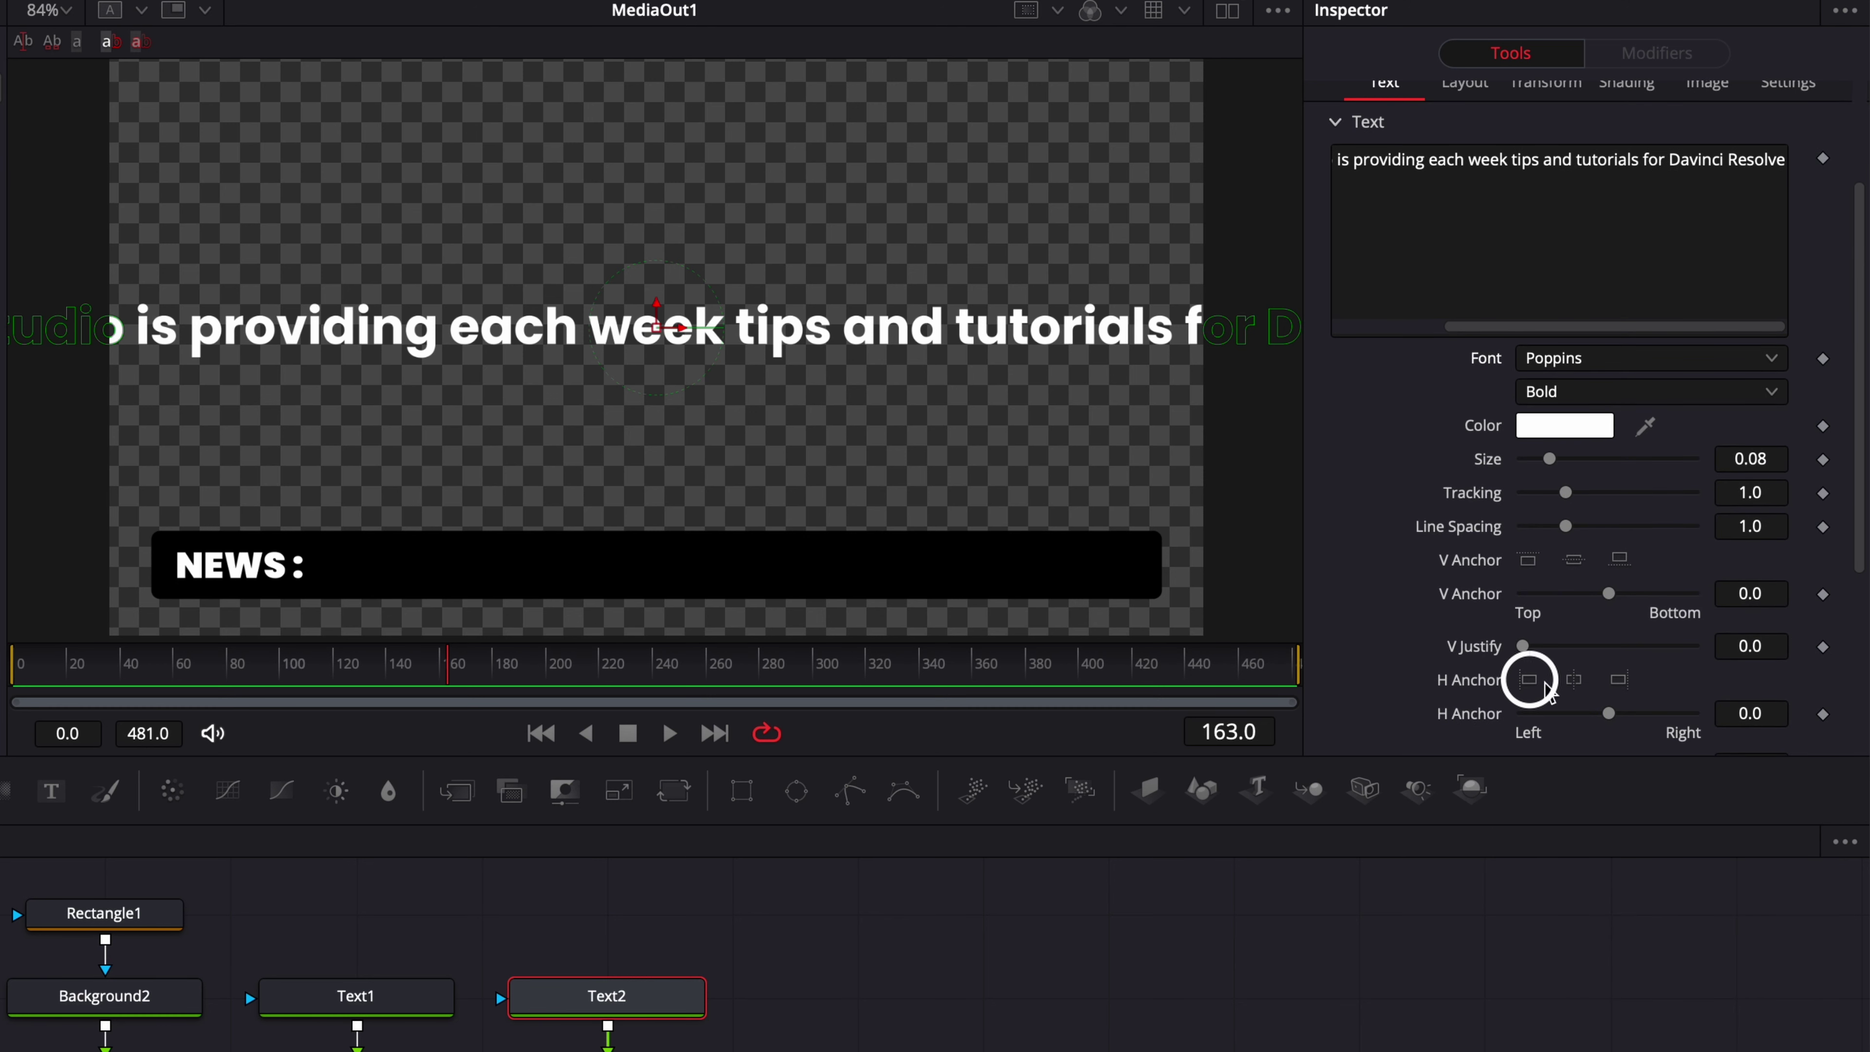
click(1529, 679)
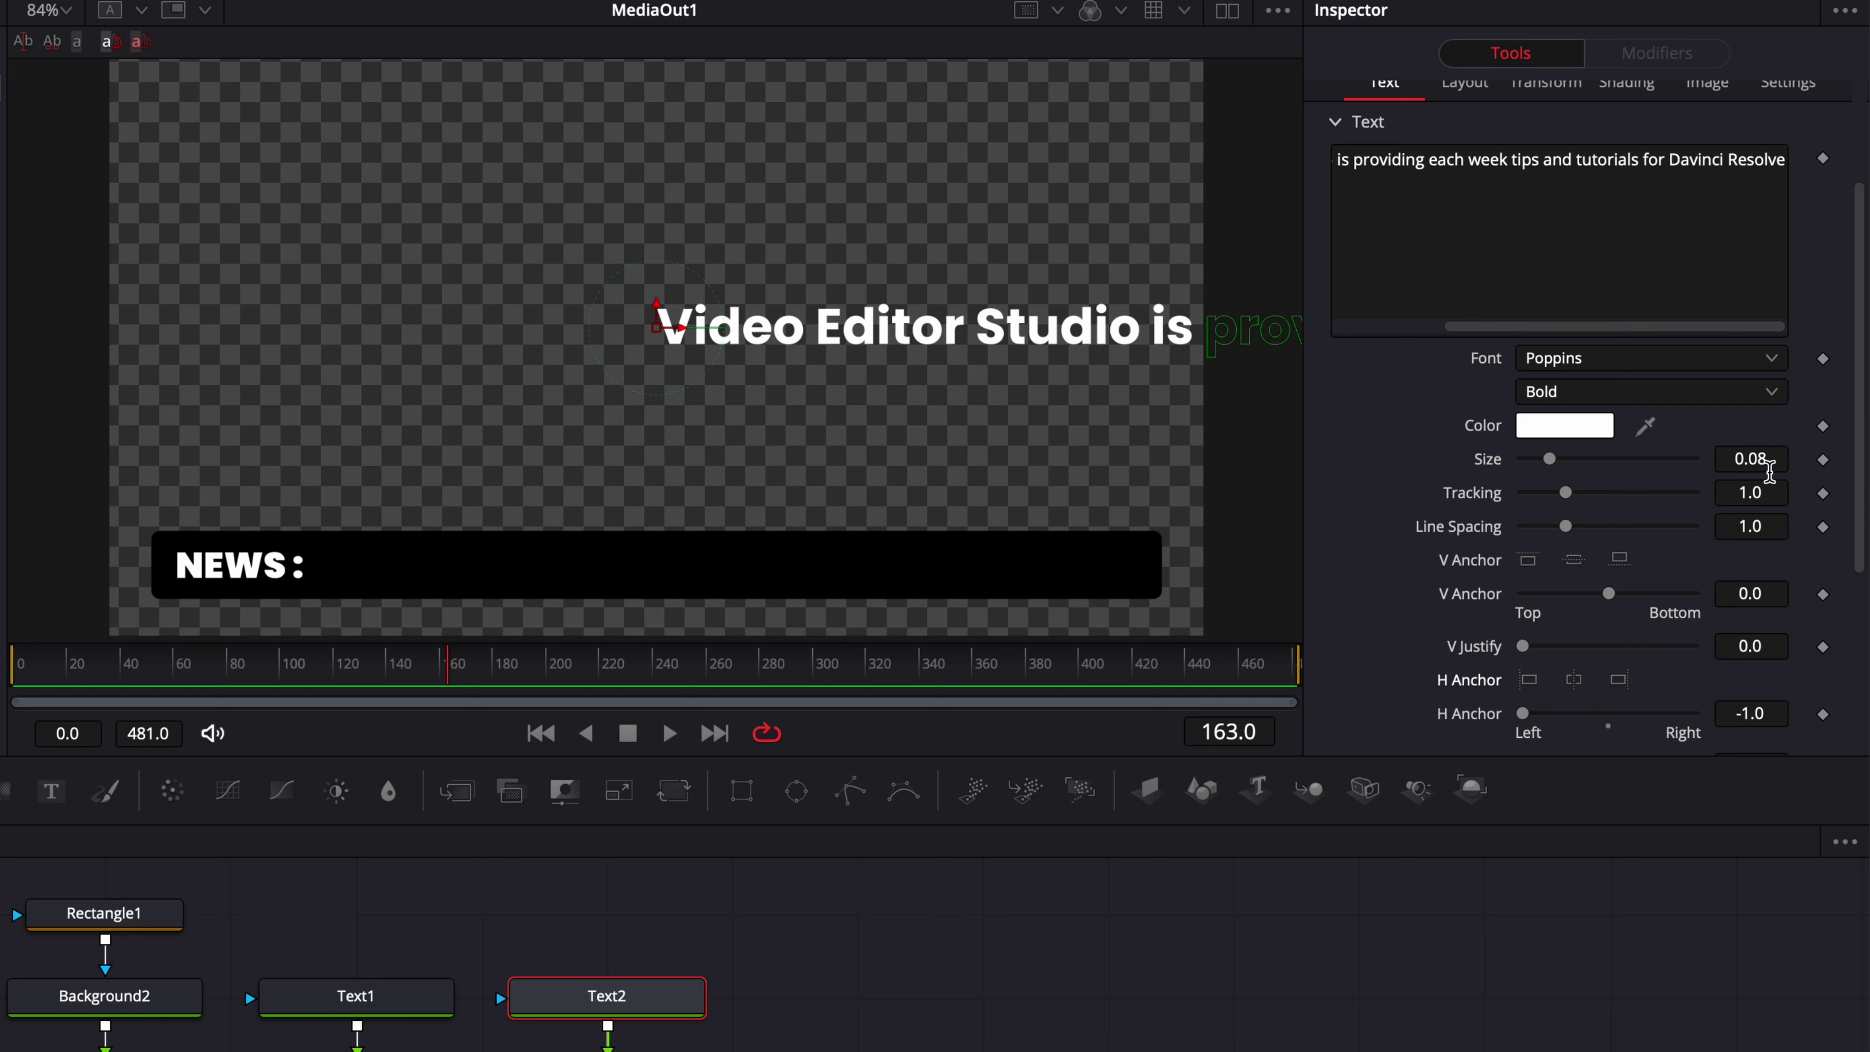
drag(1767, 460, 316, 572)
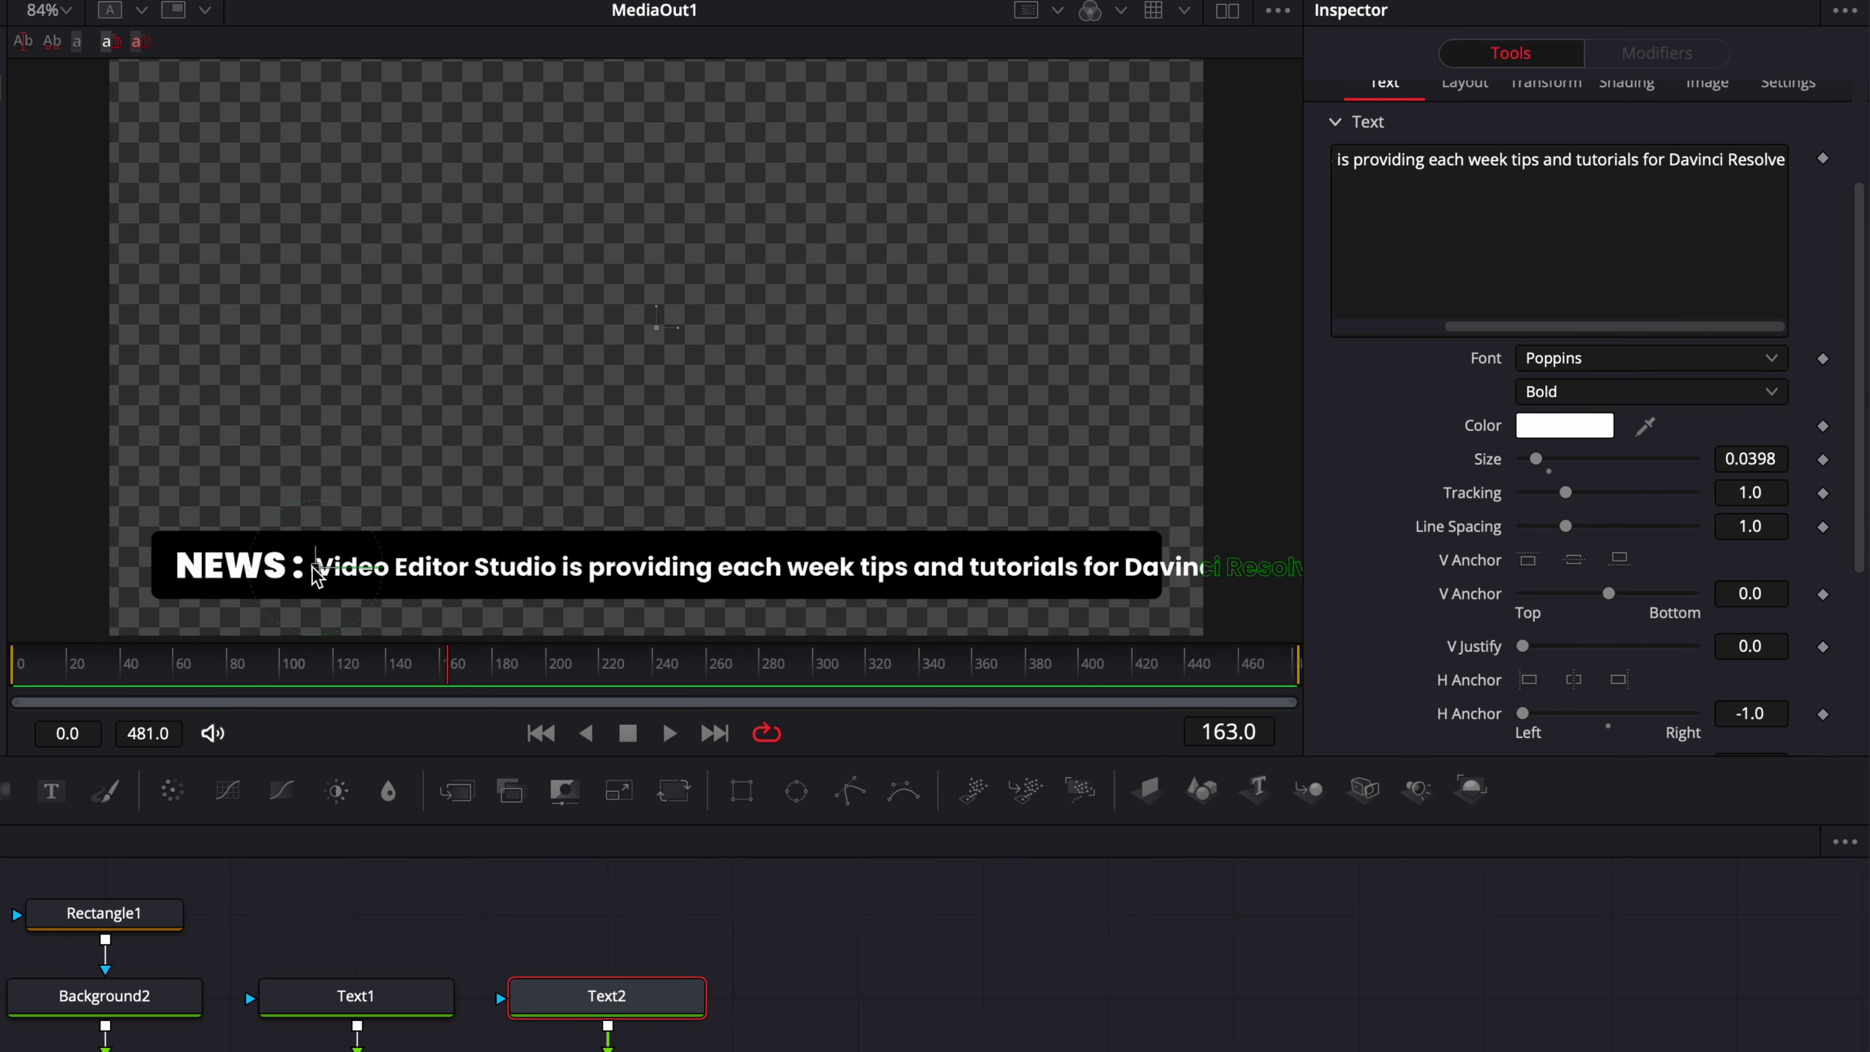
drag(1750, 459, 1723, 459)
click(447, 914)
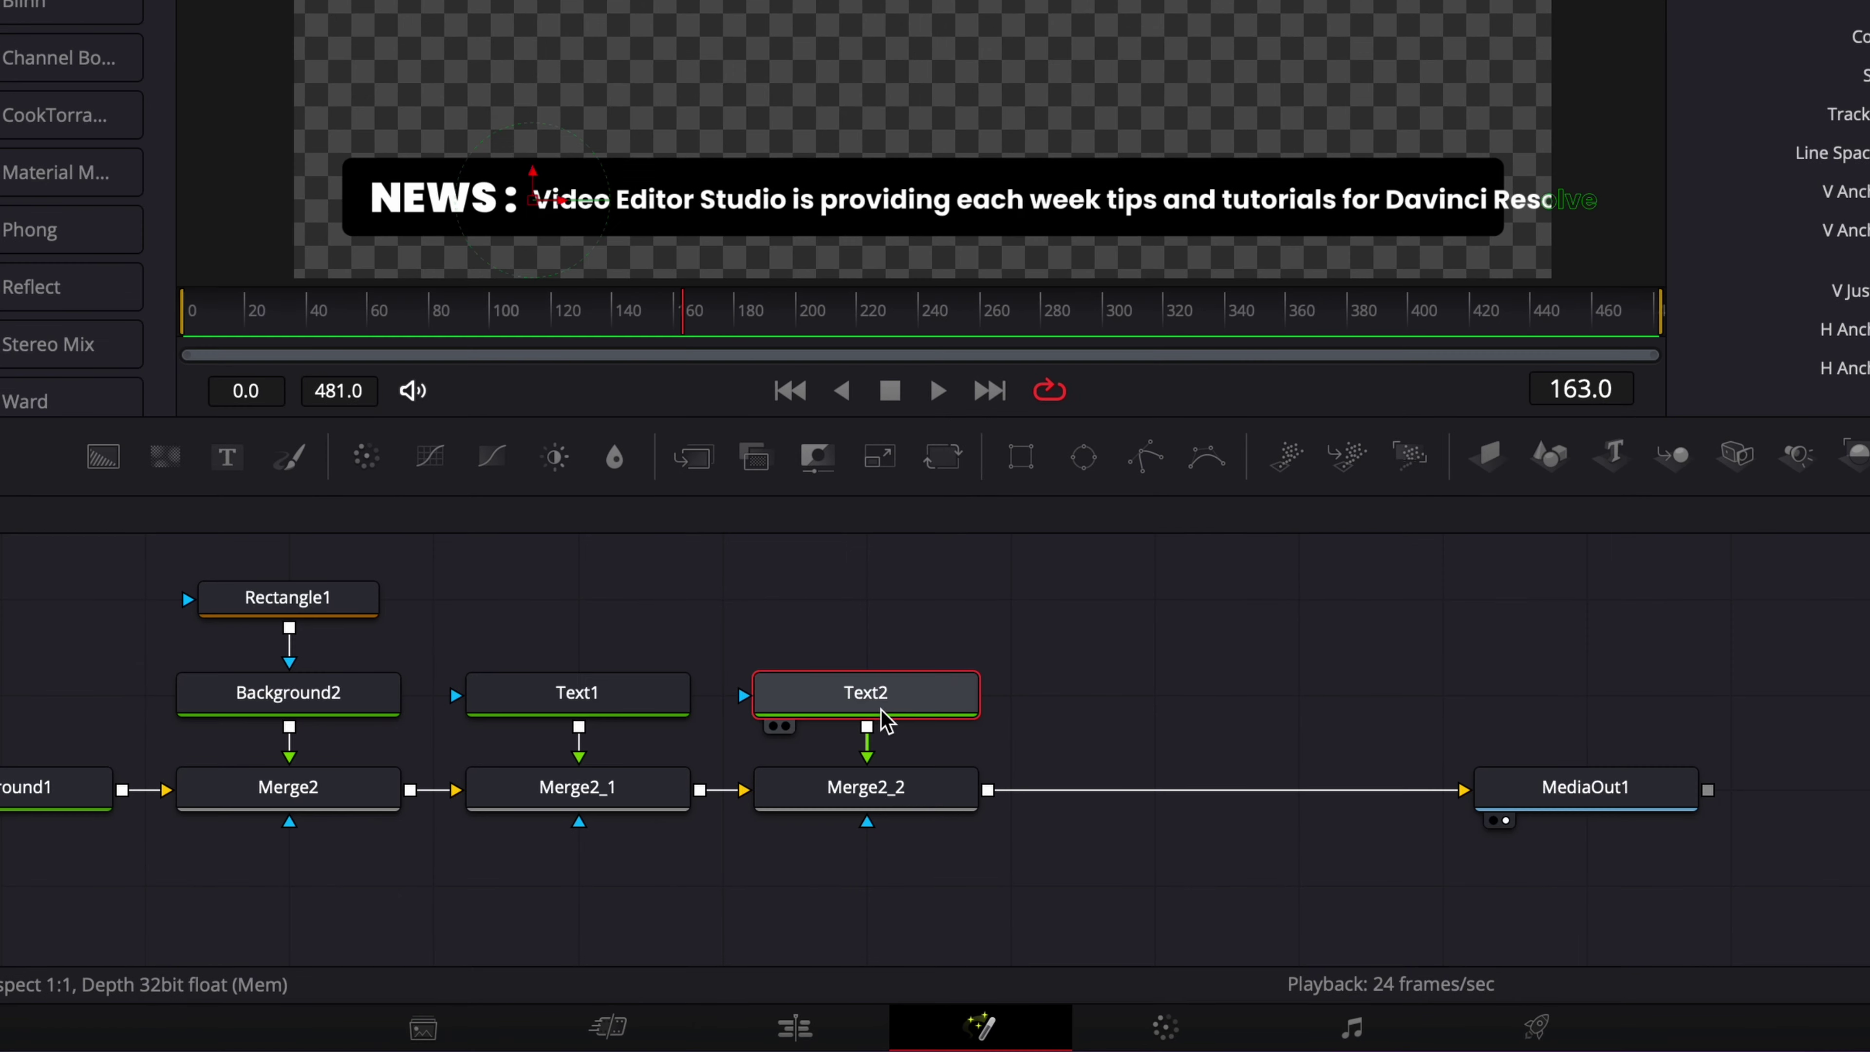
Step: Add a Rectangle mask to Text2 sized to cover the bar after 'NEWS :'
click(869, 747)
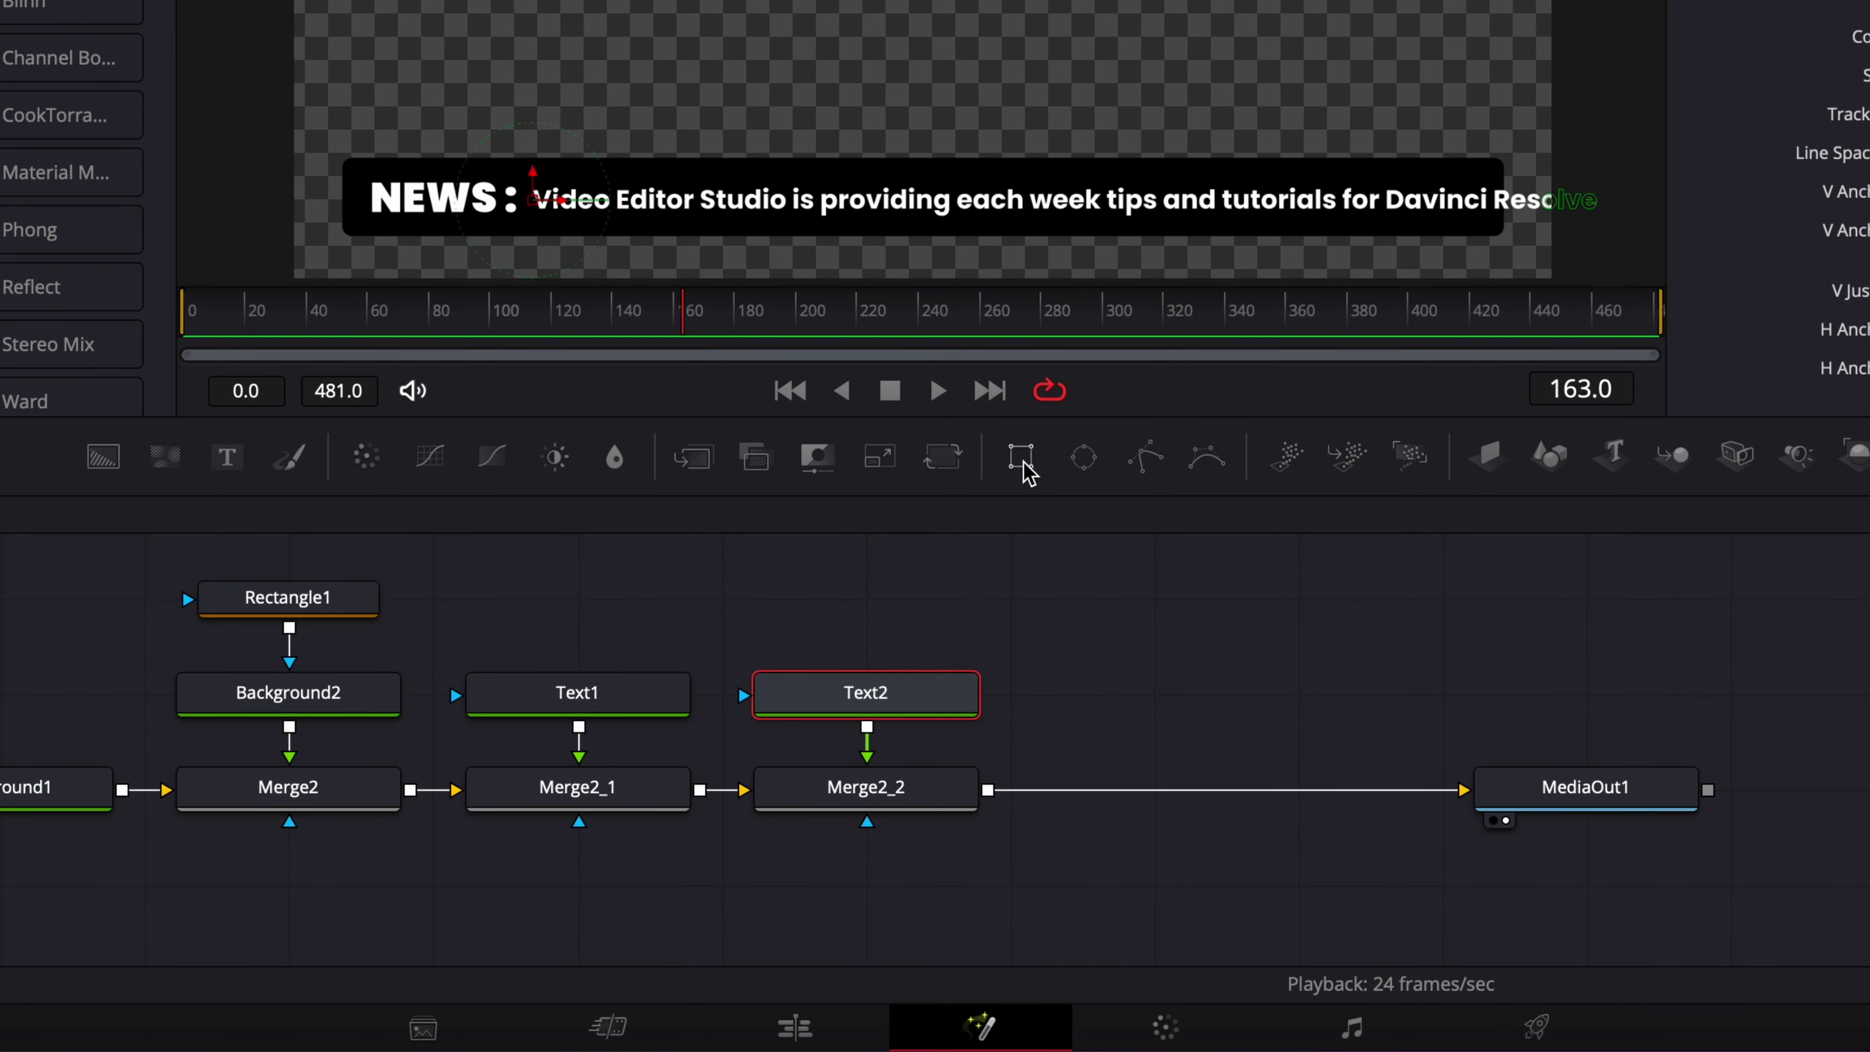
click(1000, 535)
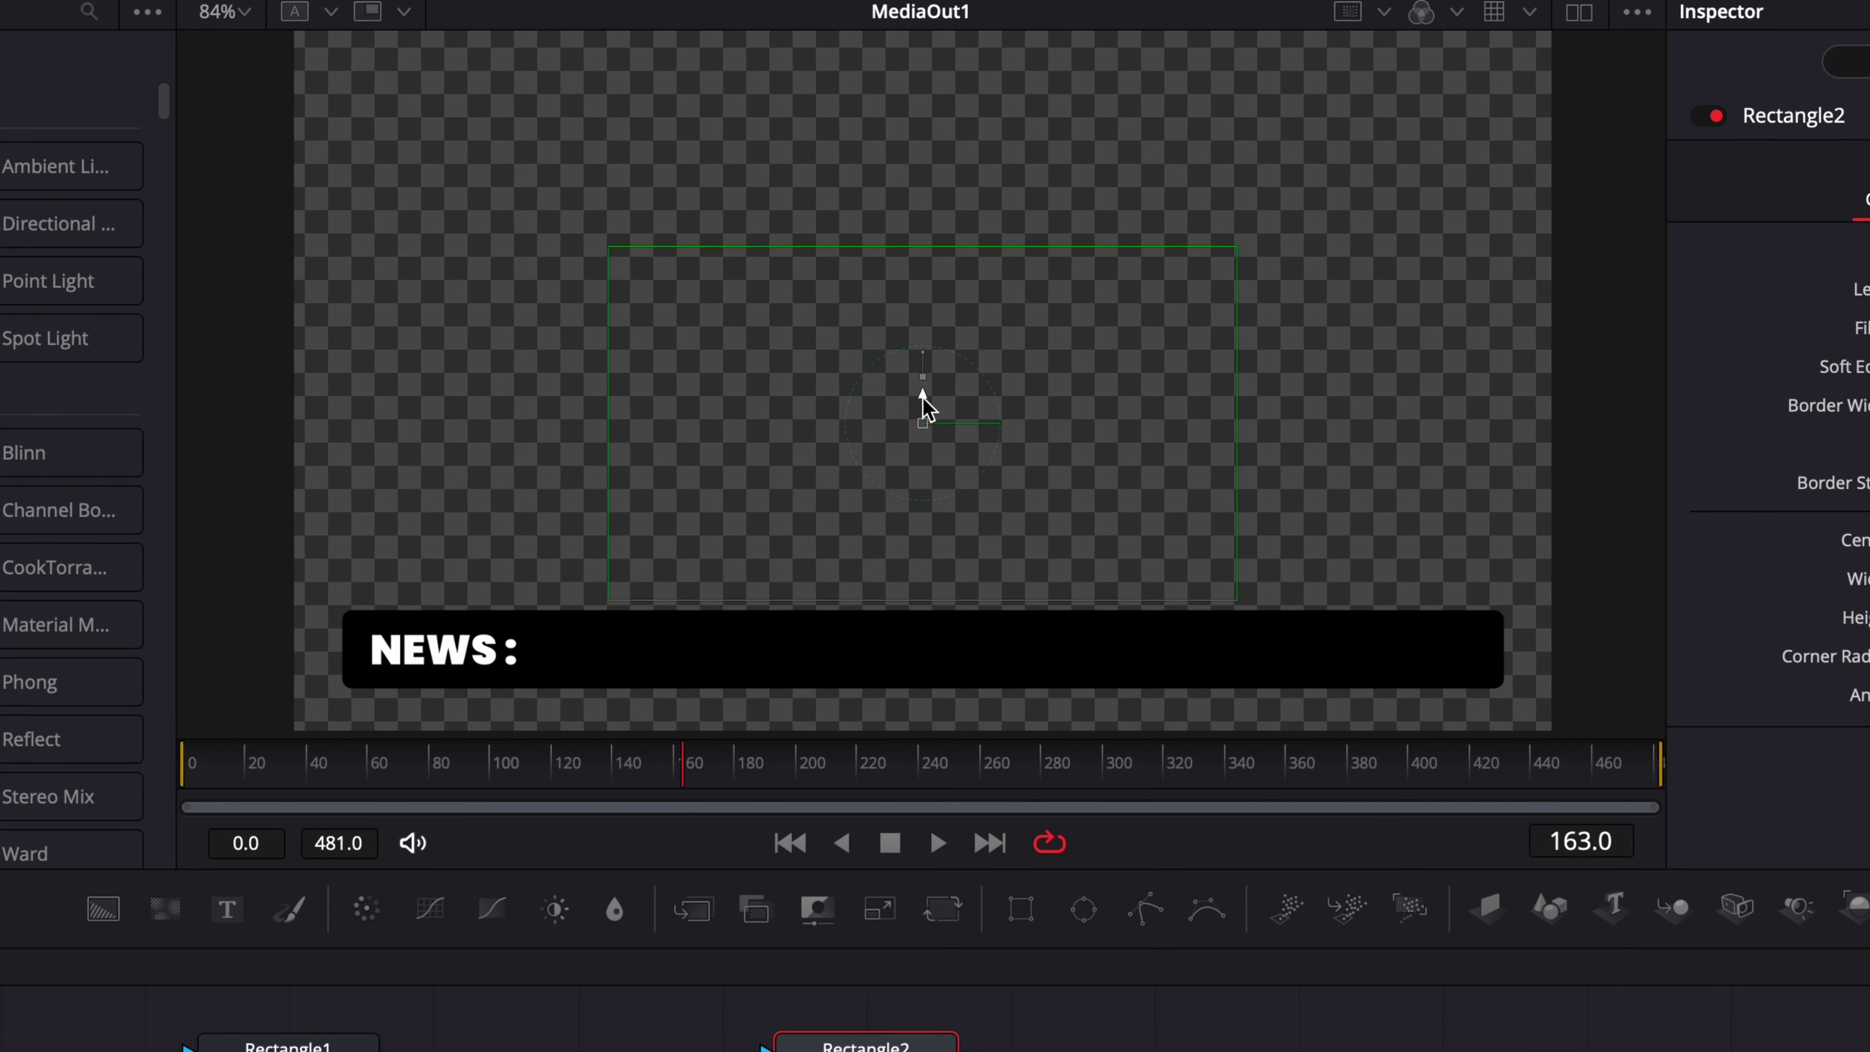
drag(924, 407, 954, 501)
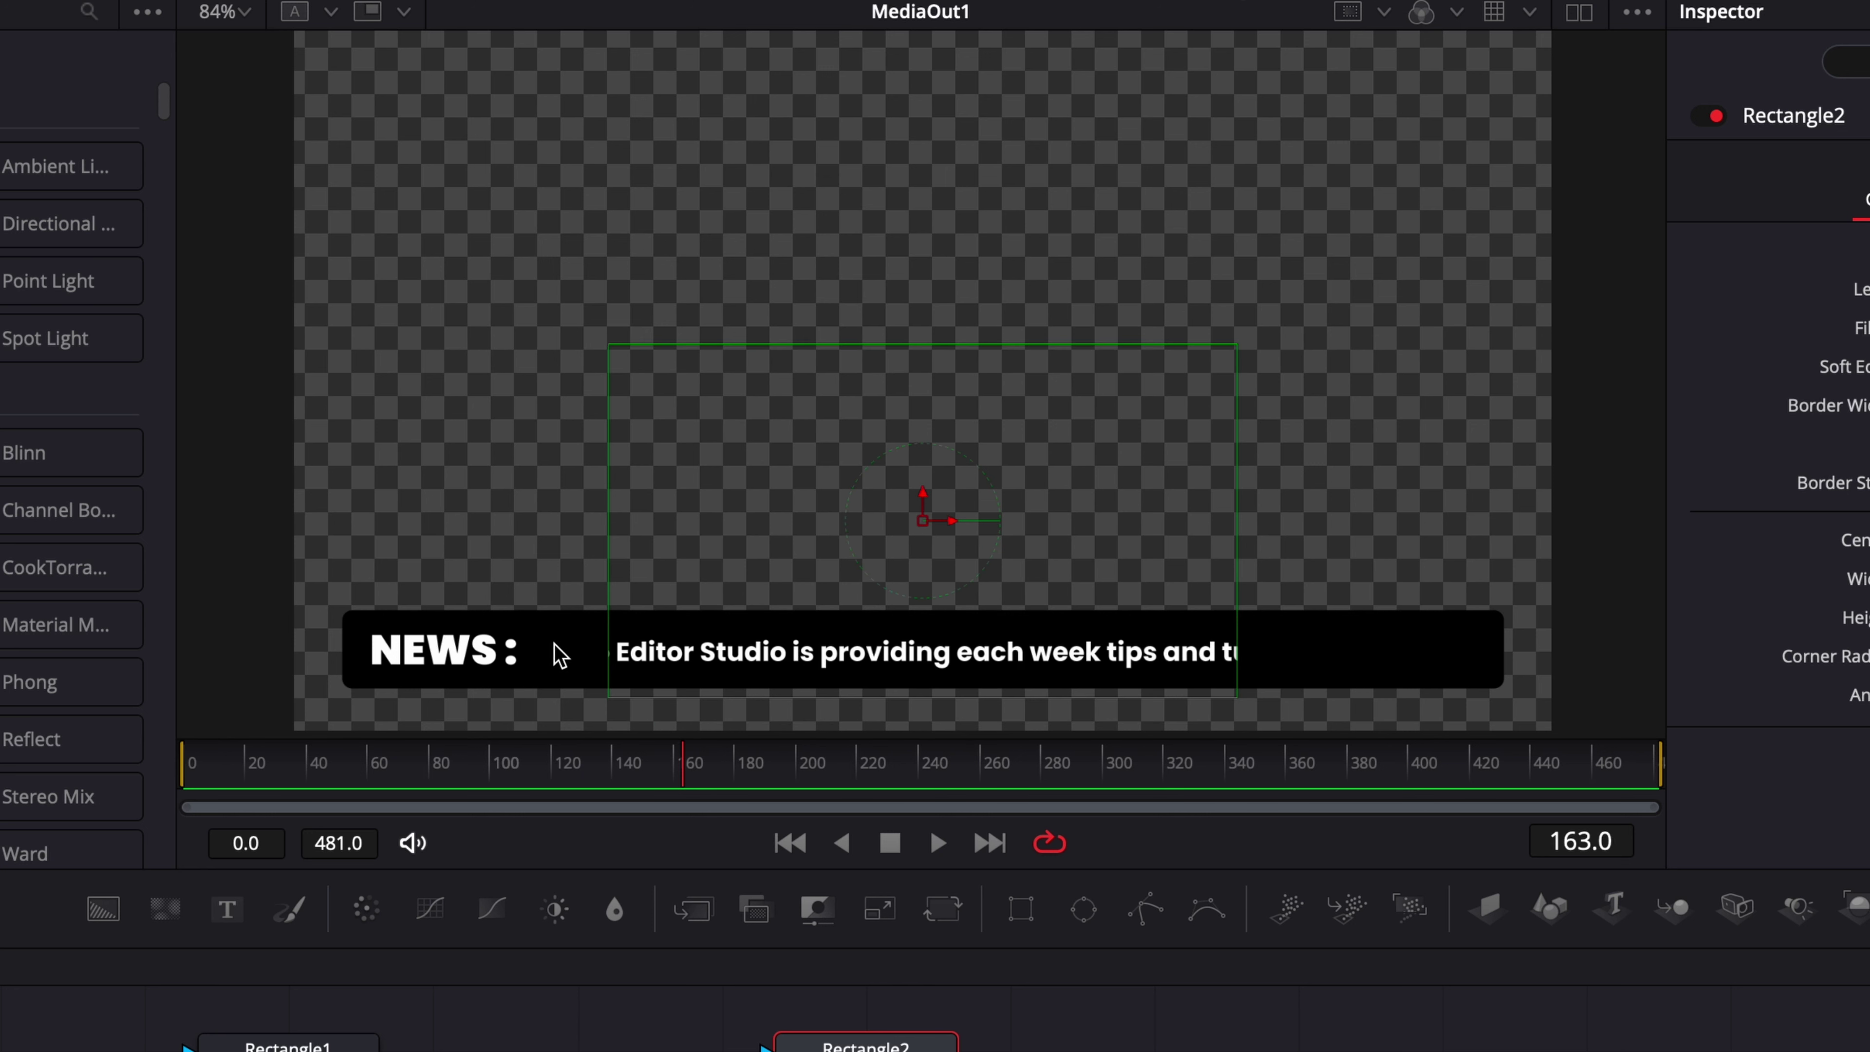
drag(608, 649, 527, 648)
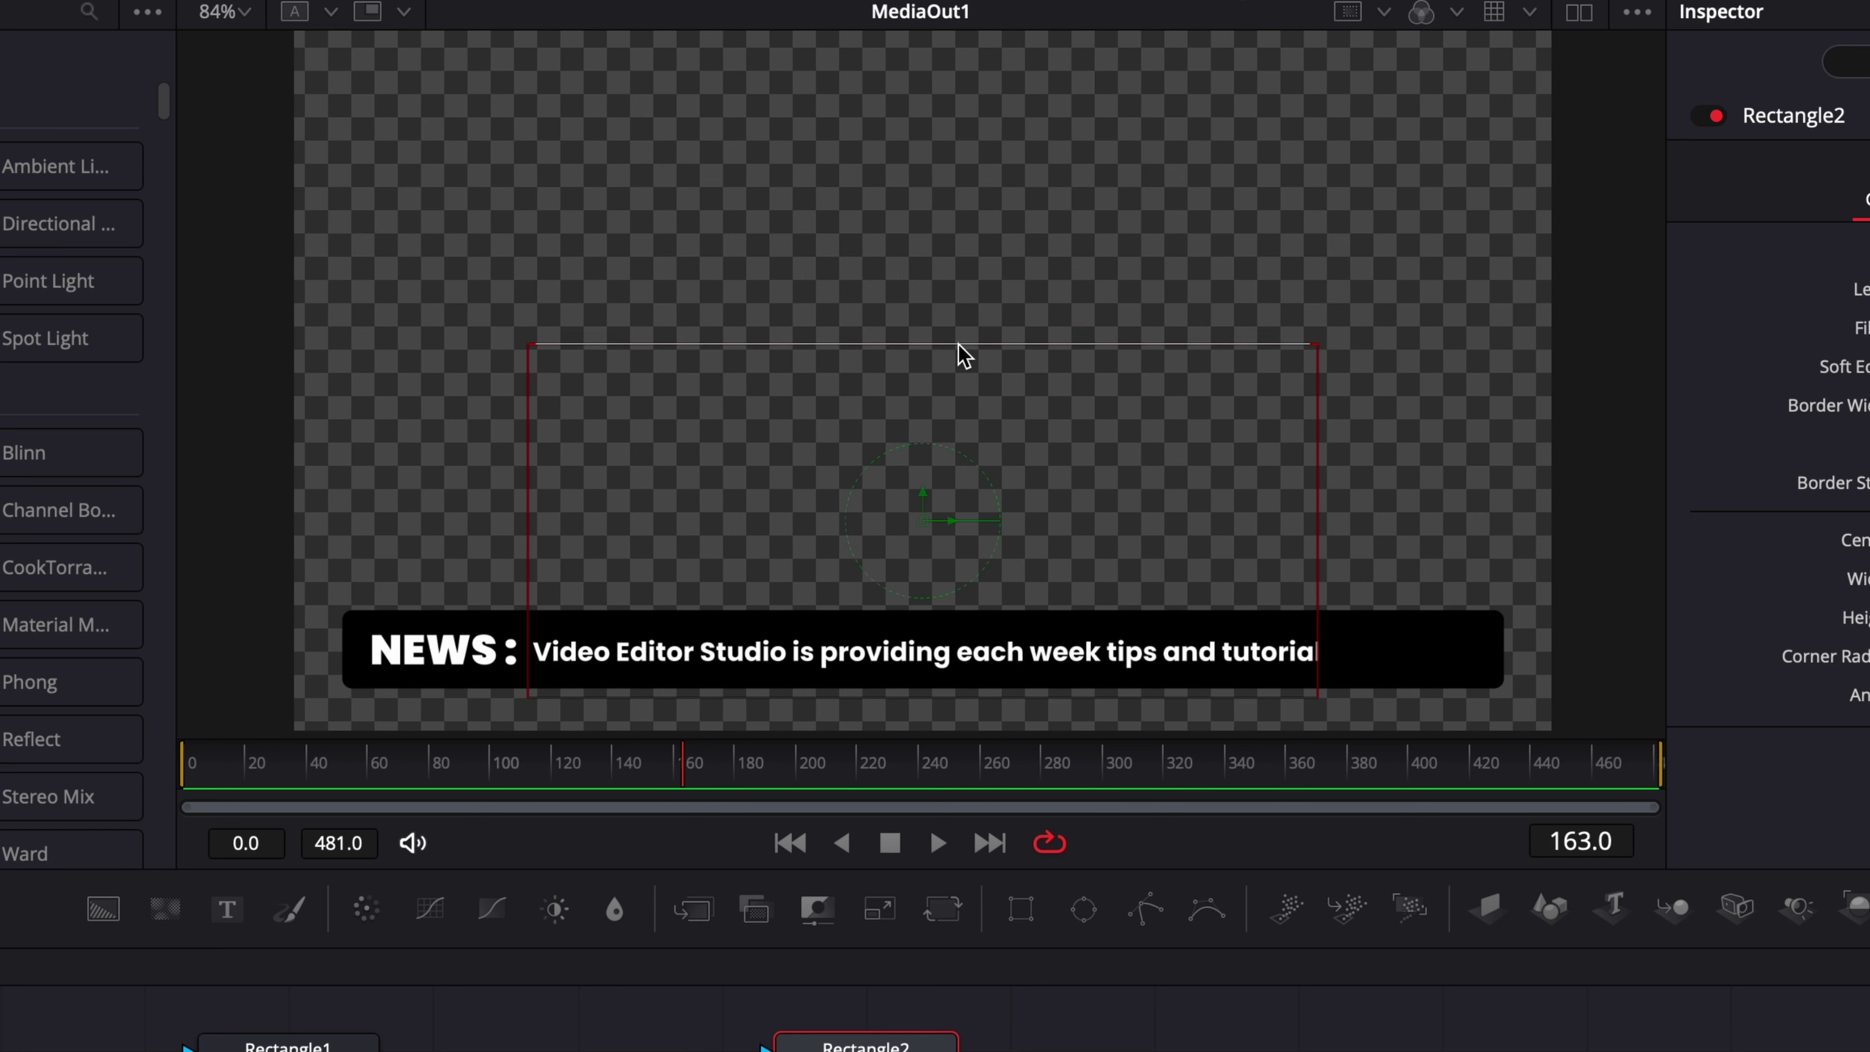
drag(959, 348, 1024, 628)
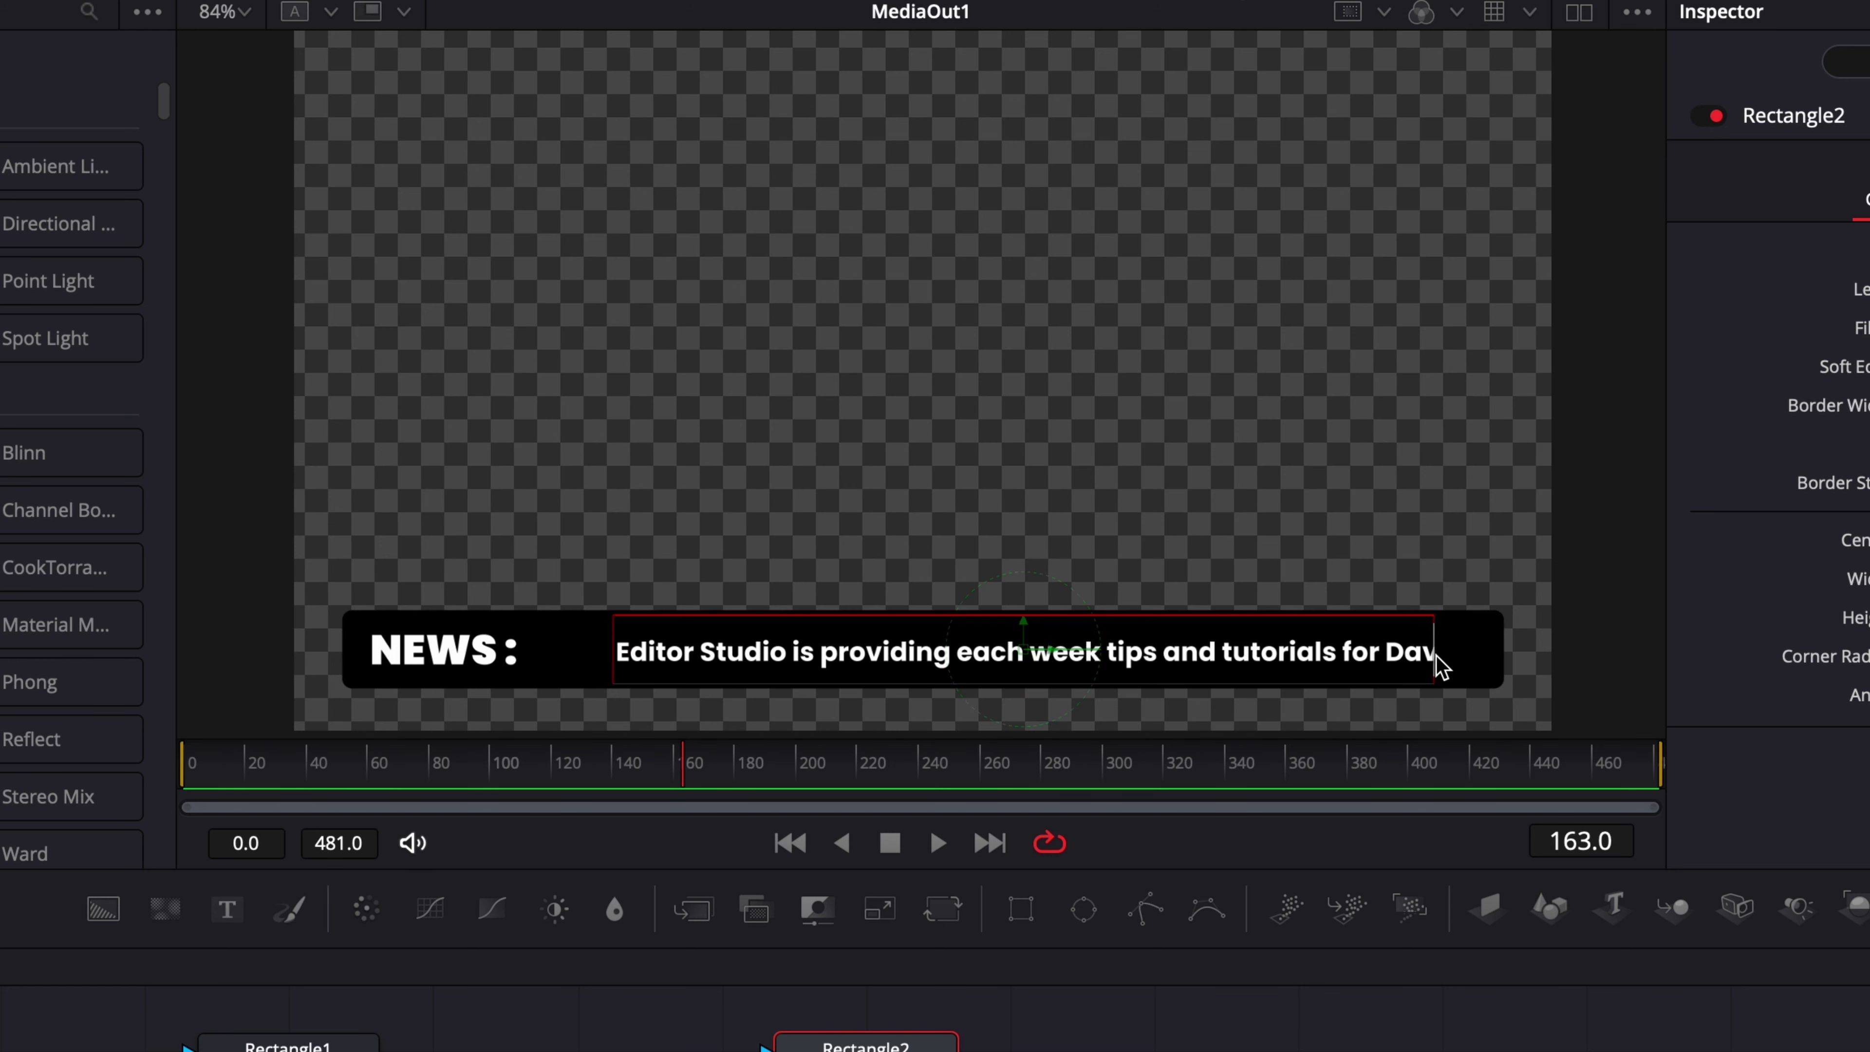
drag(1437, 656, 1494, 657)
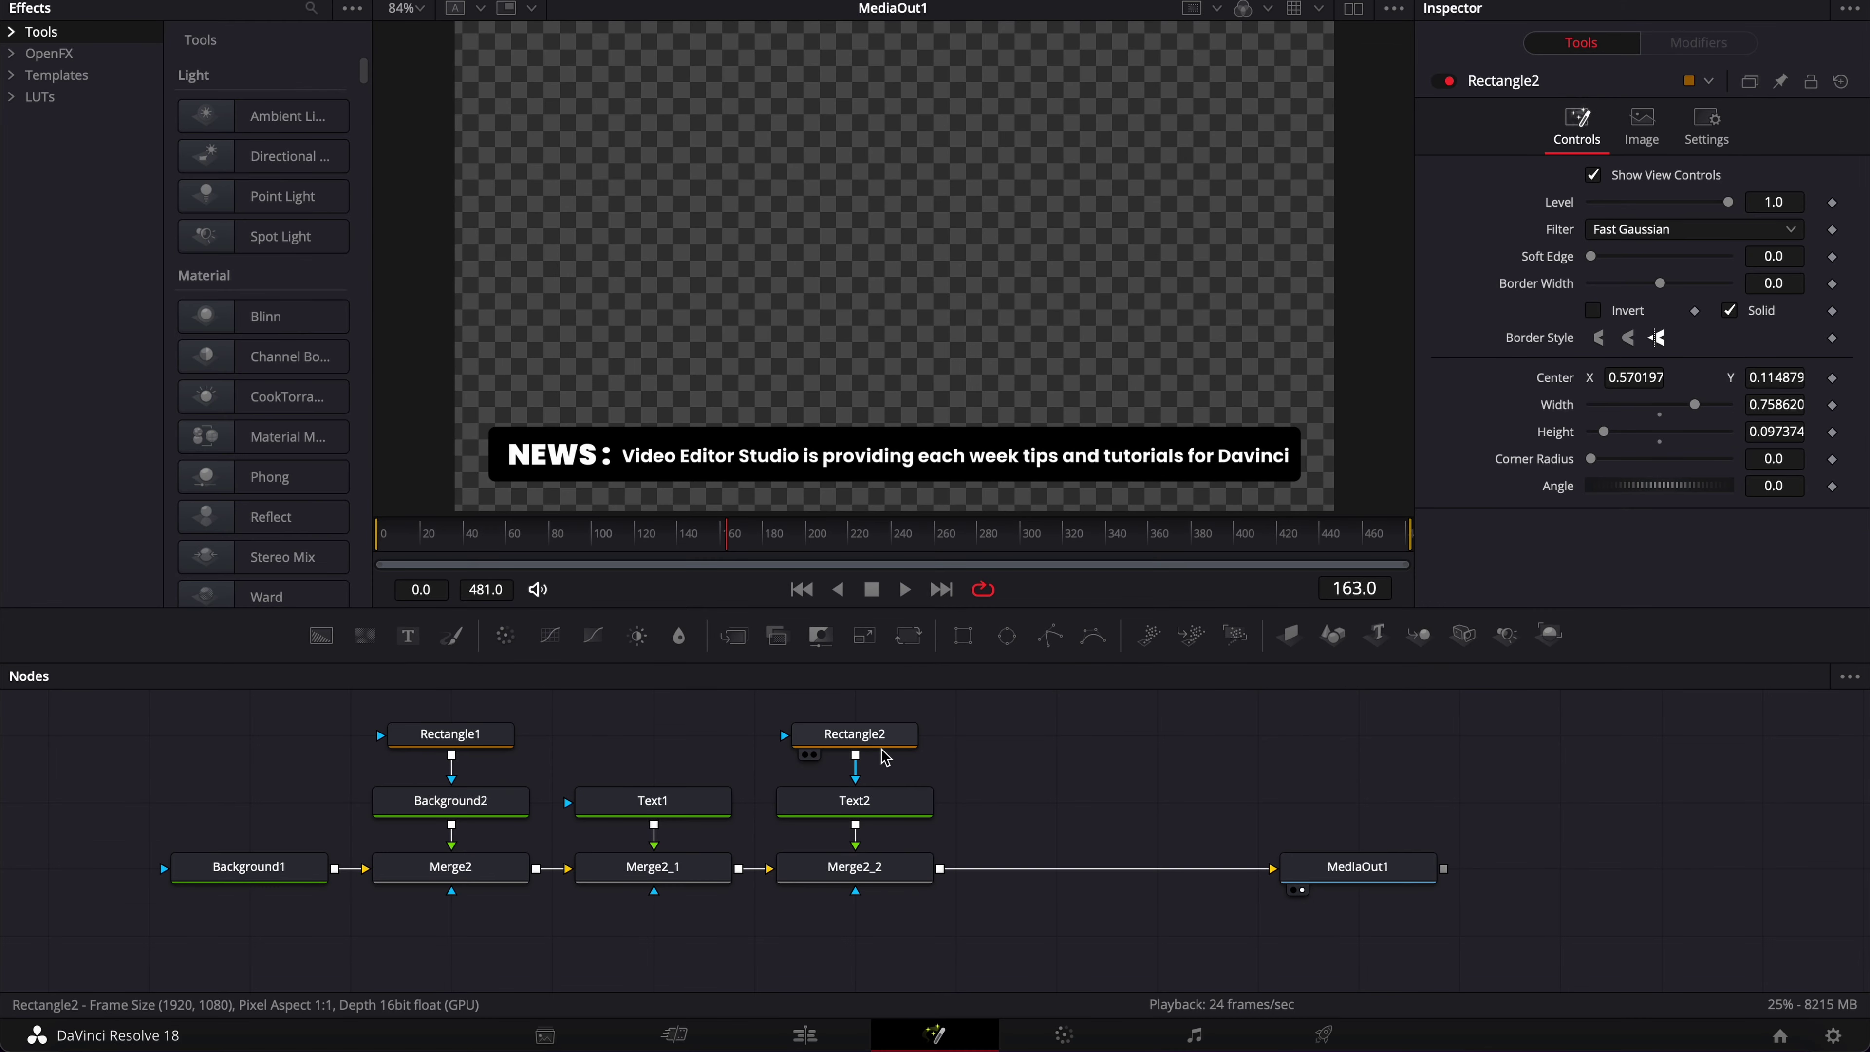
Step: Give the Rectangle2 mask a soft edge of 0.005
click(863, 1047)
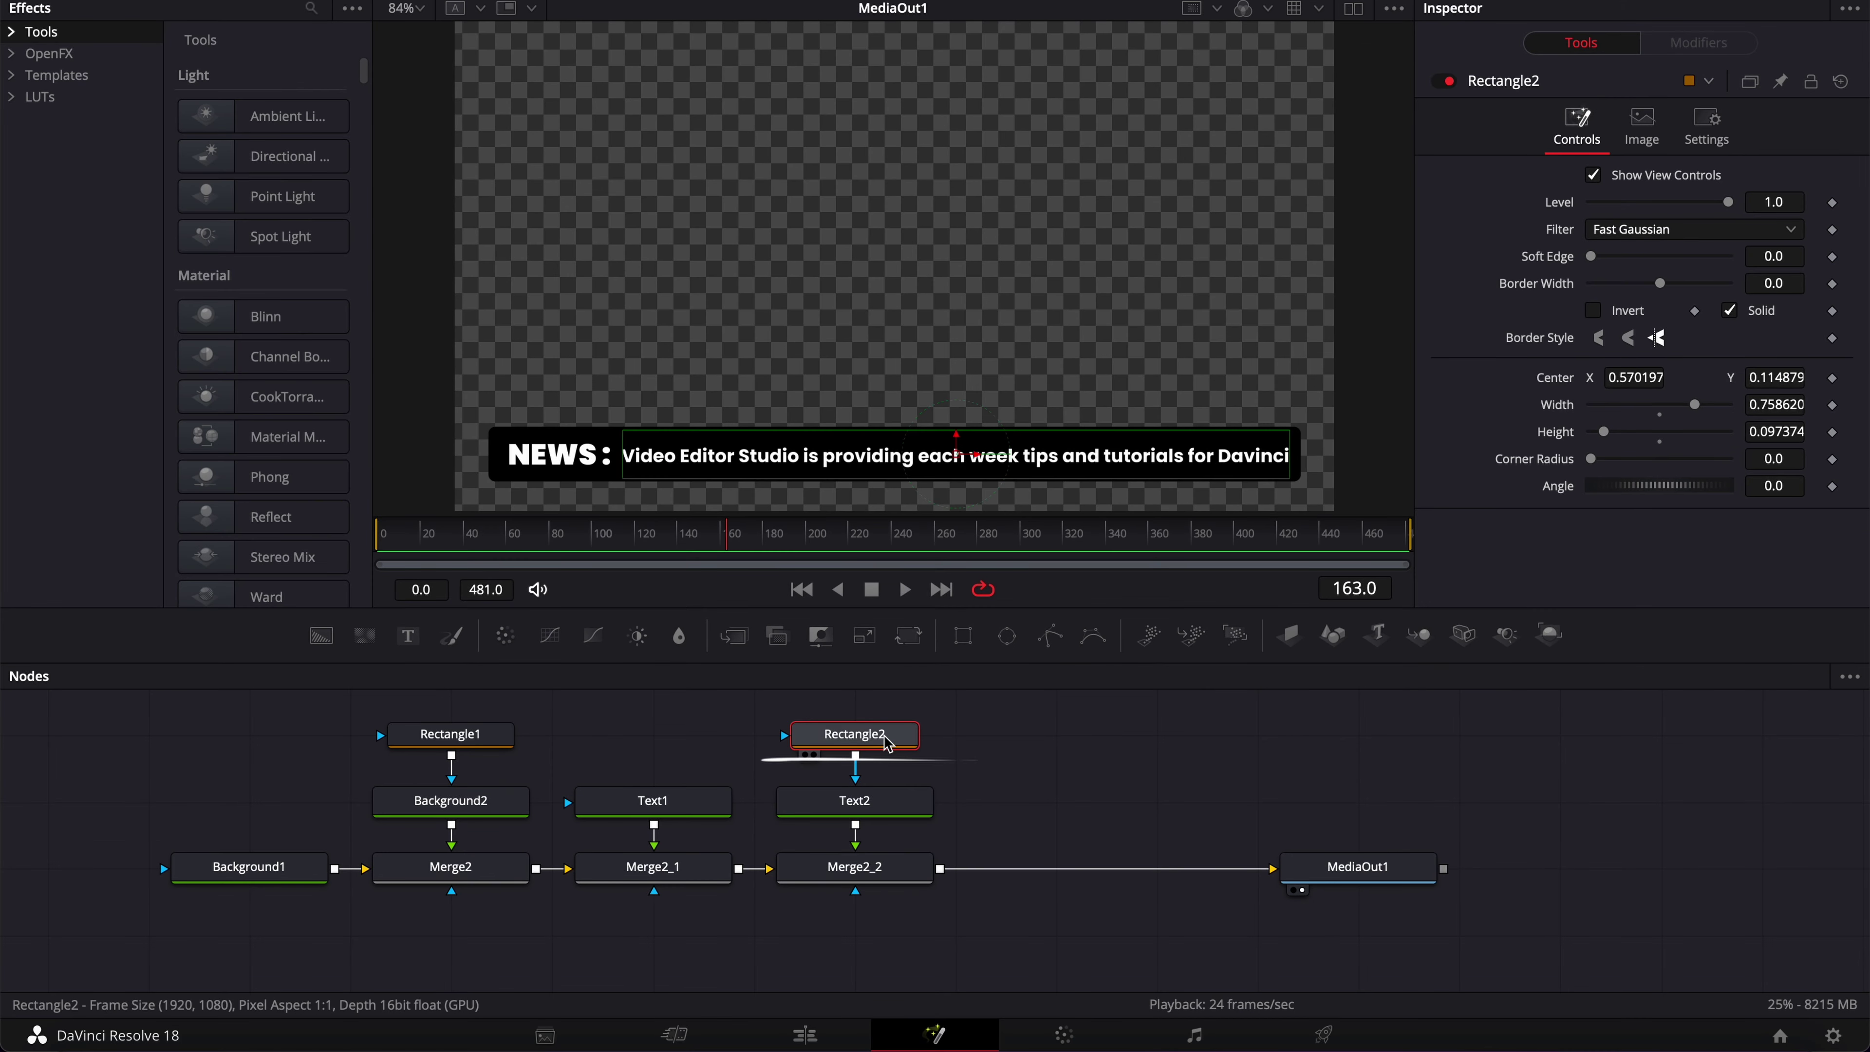
drag(1584, 253, 1597, 254)
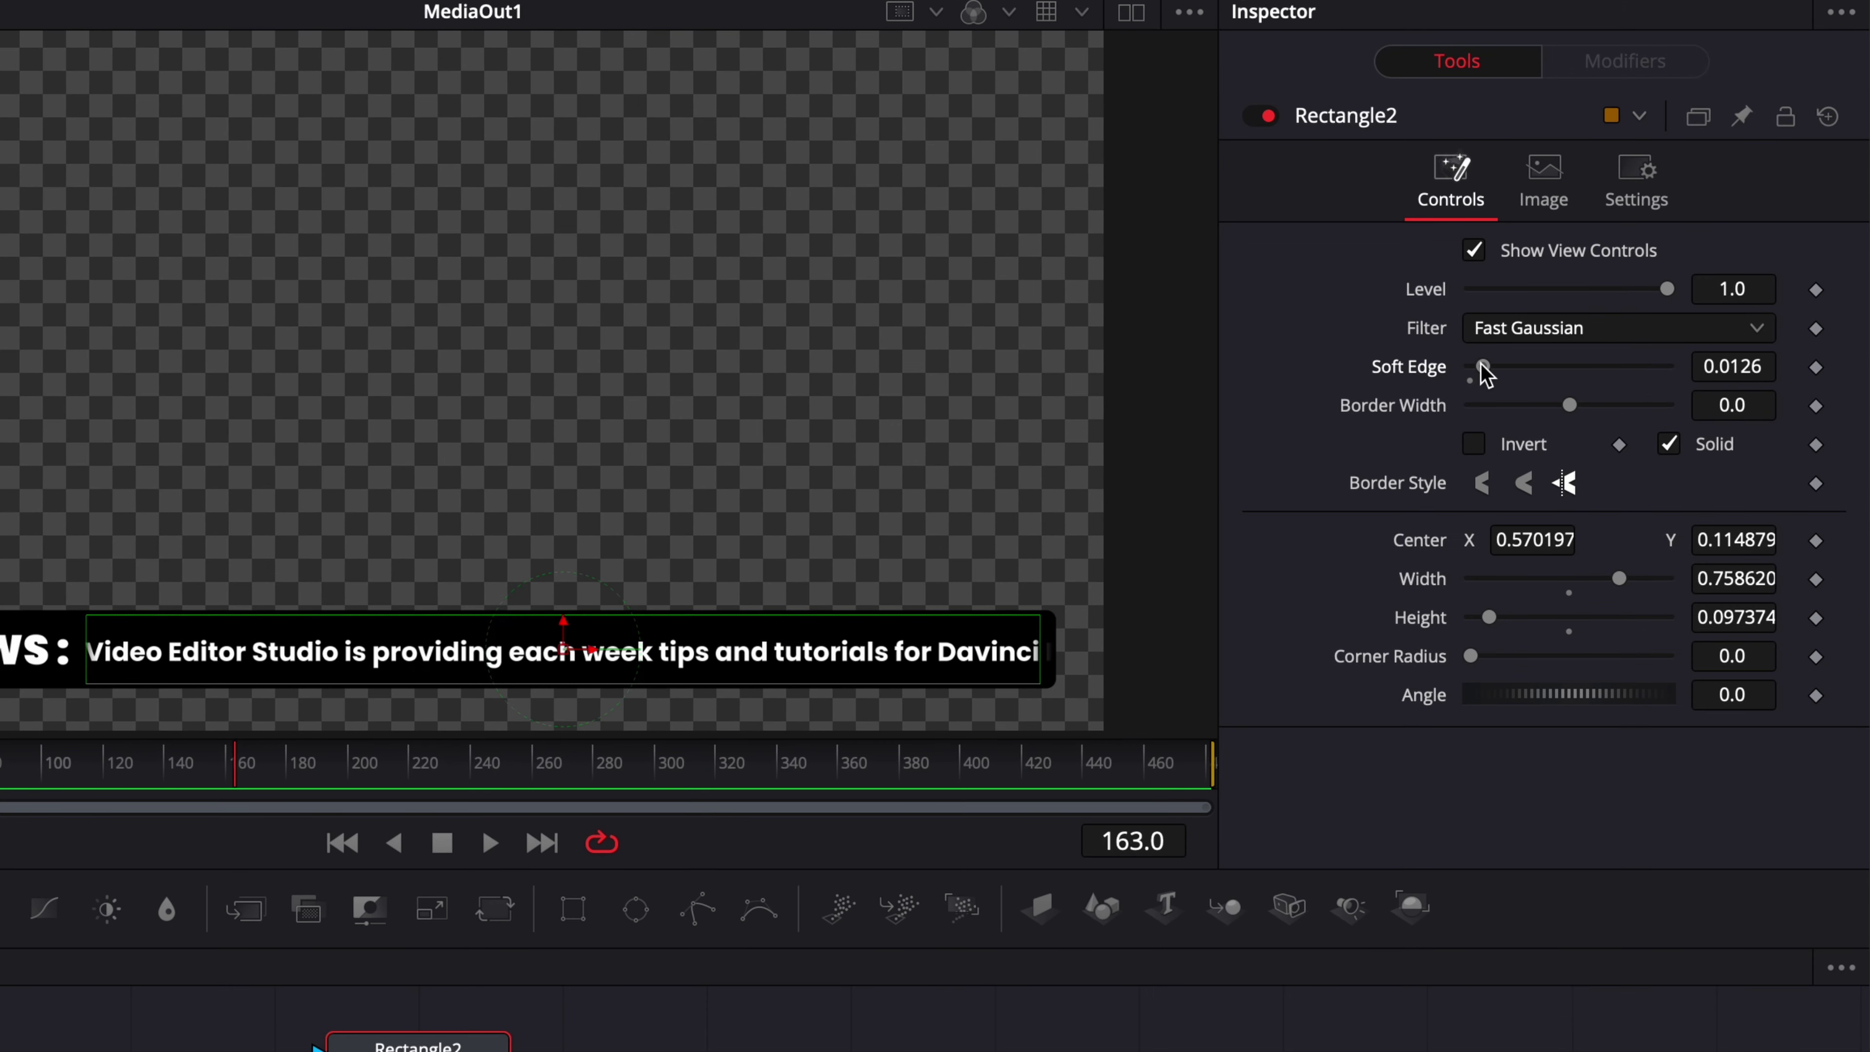
drag(1486, 373, 1471, 374)
click(1766, 362)
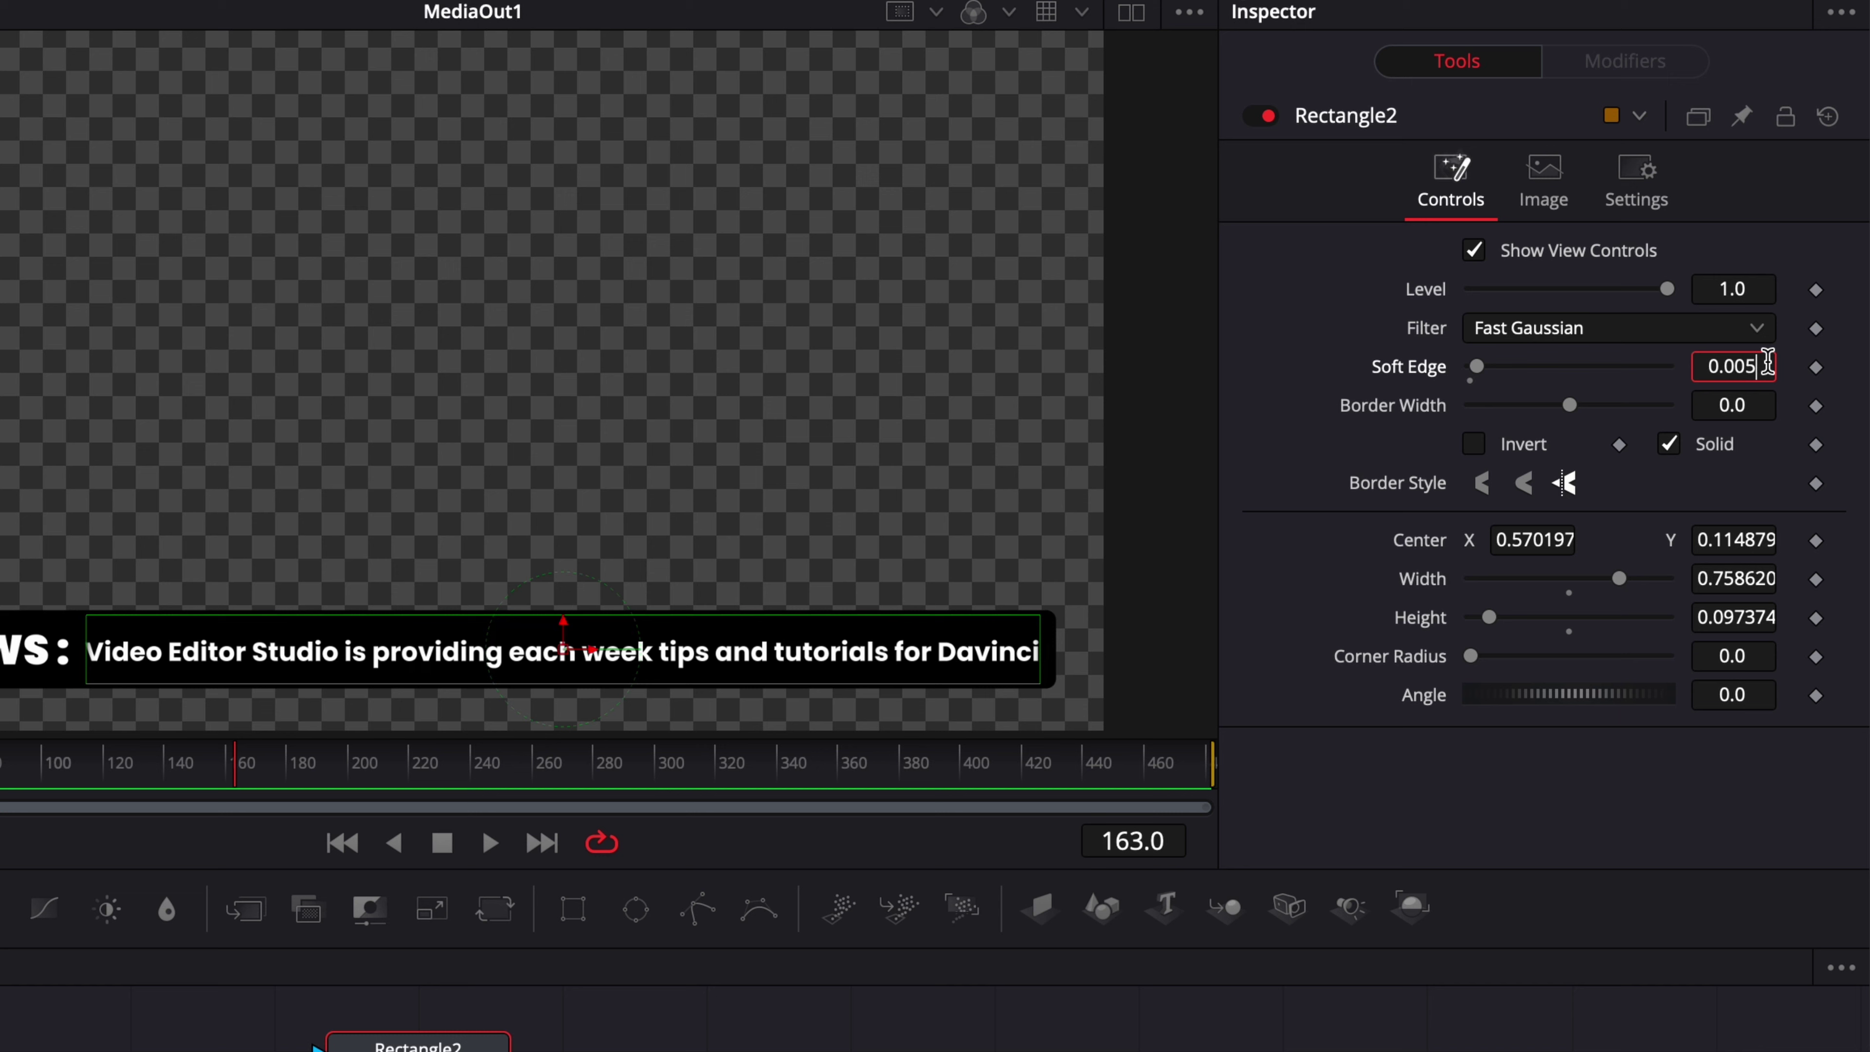
text(5)
key(Tab)
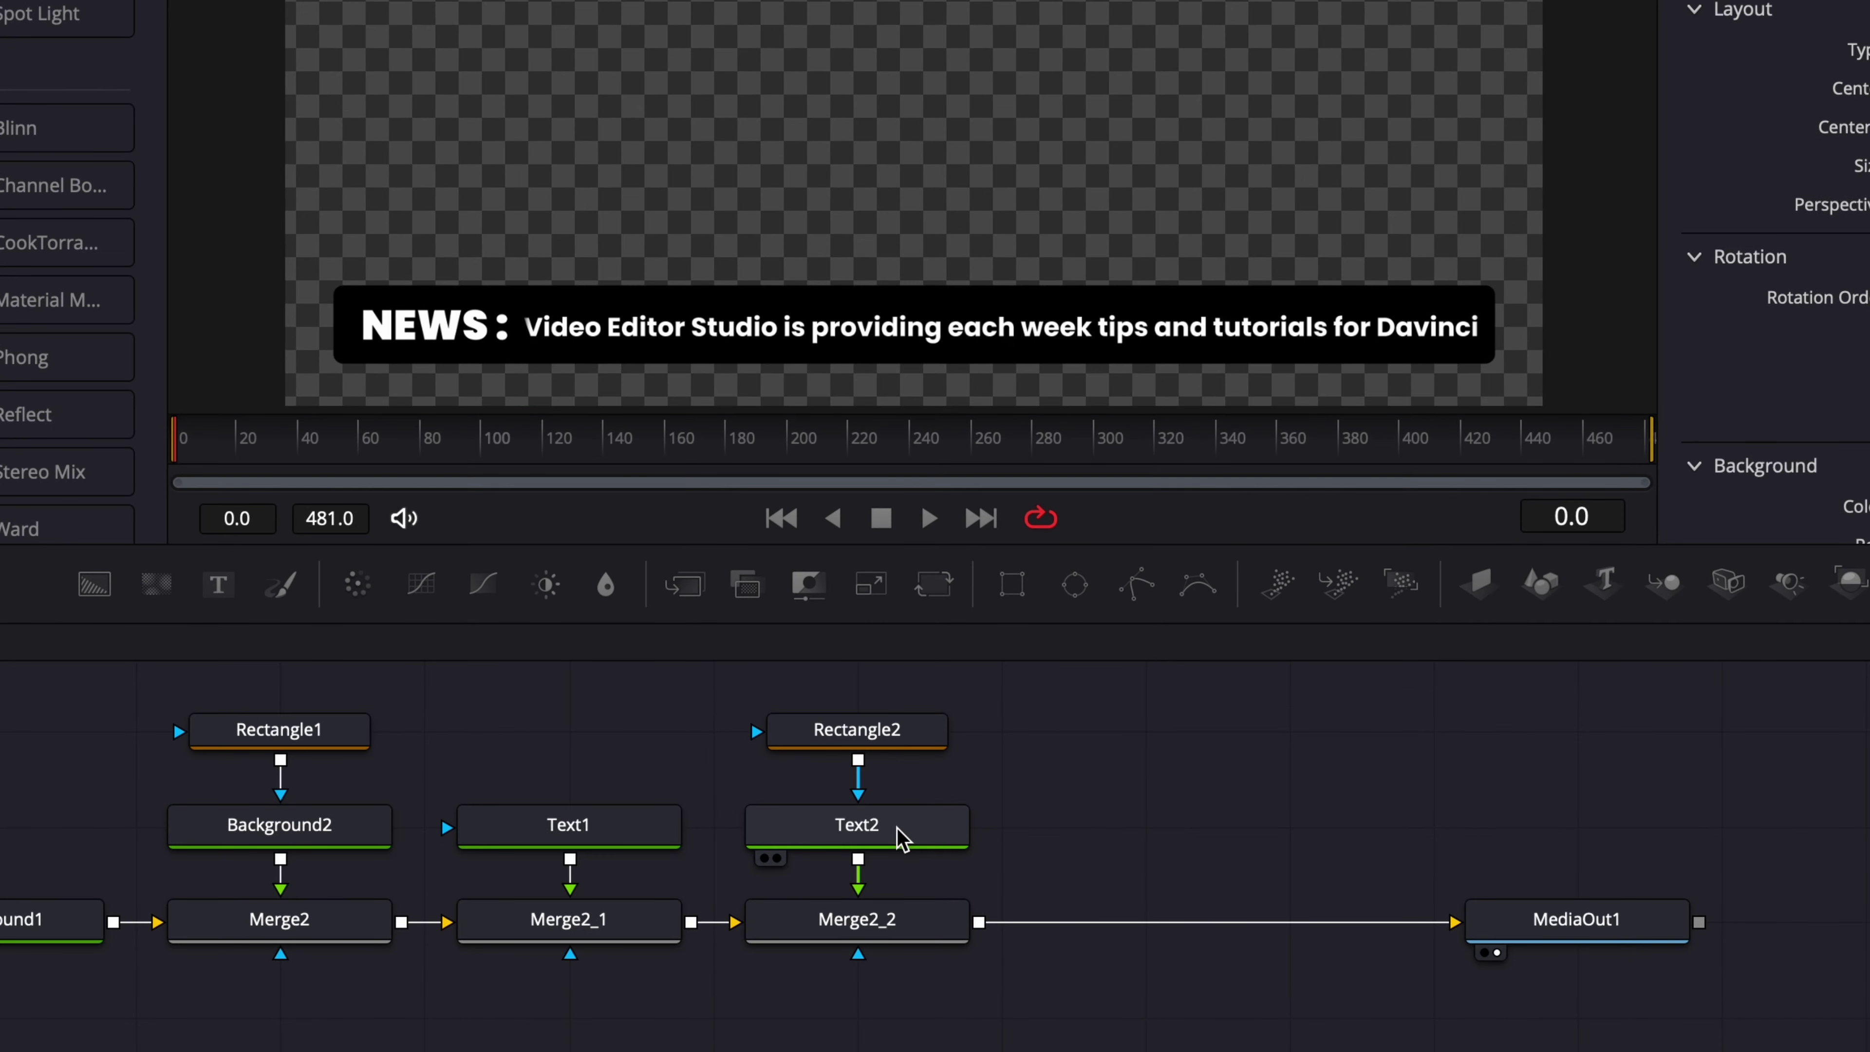
Step: Keyframe Text2's position at the start with the sentence pushed past the bar's right end
click(882, 810)
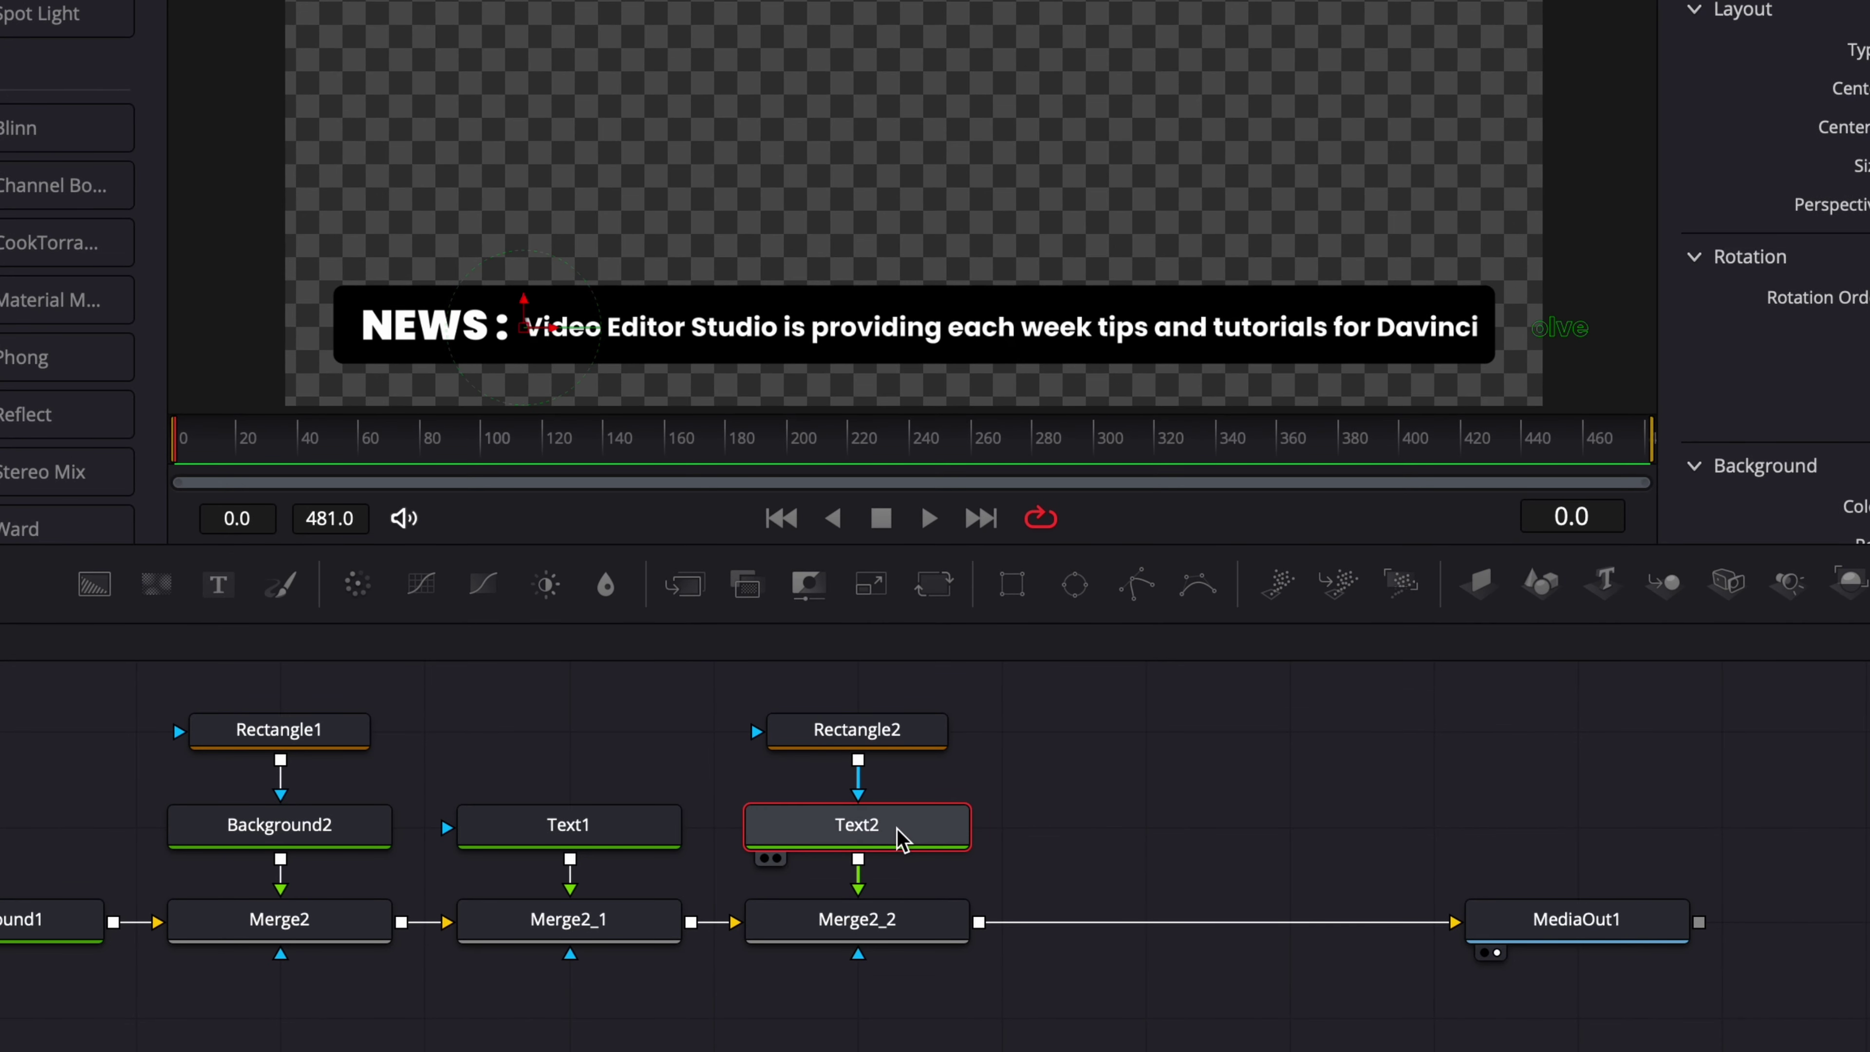
mouse_move(167, 456)
mouse_down()
mouse_move(177, 439)
mouse_move(172, 455)
mouse_up()
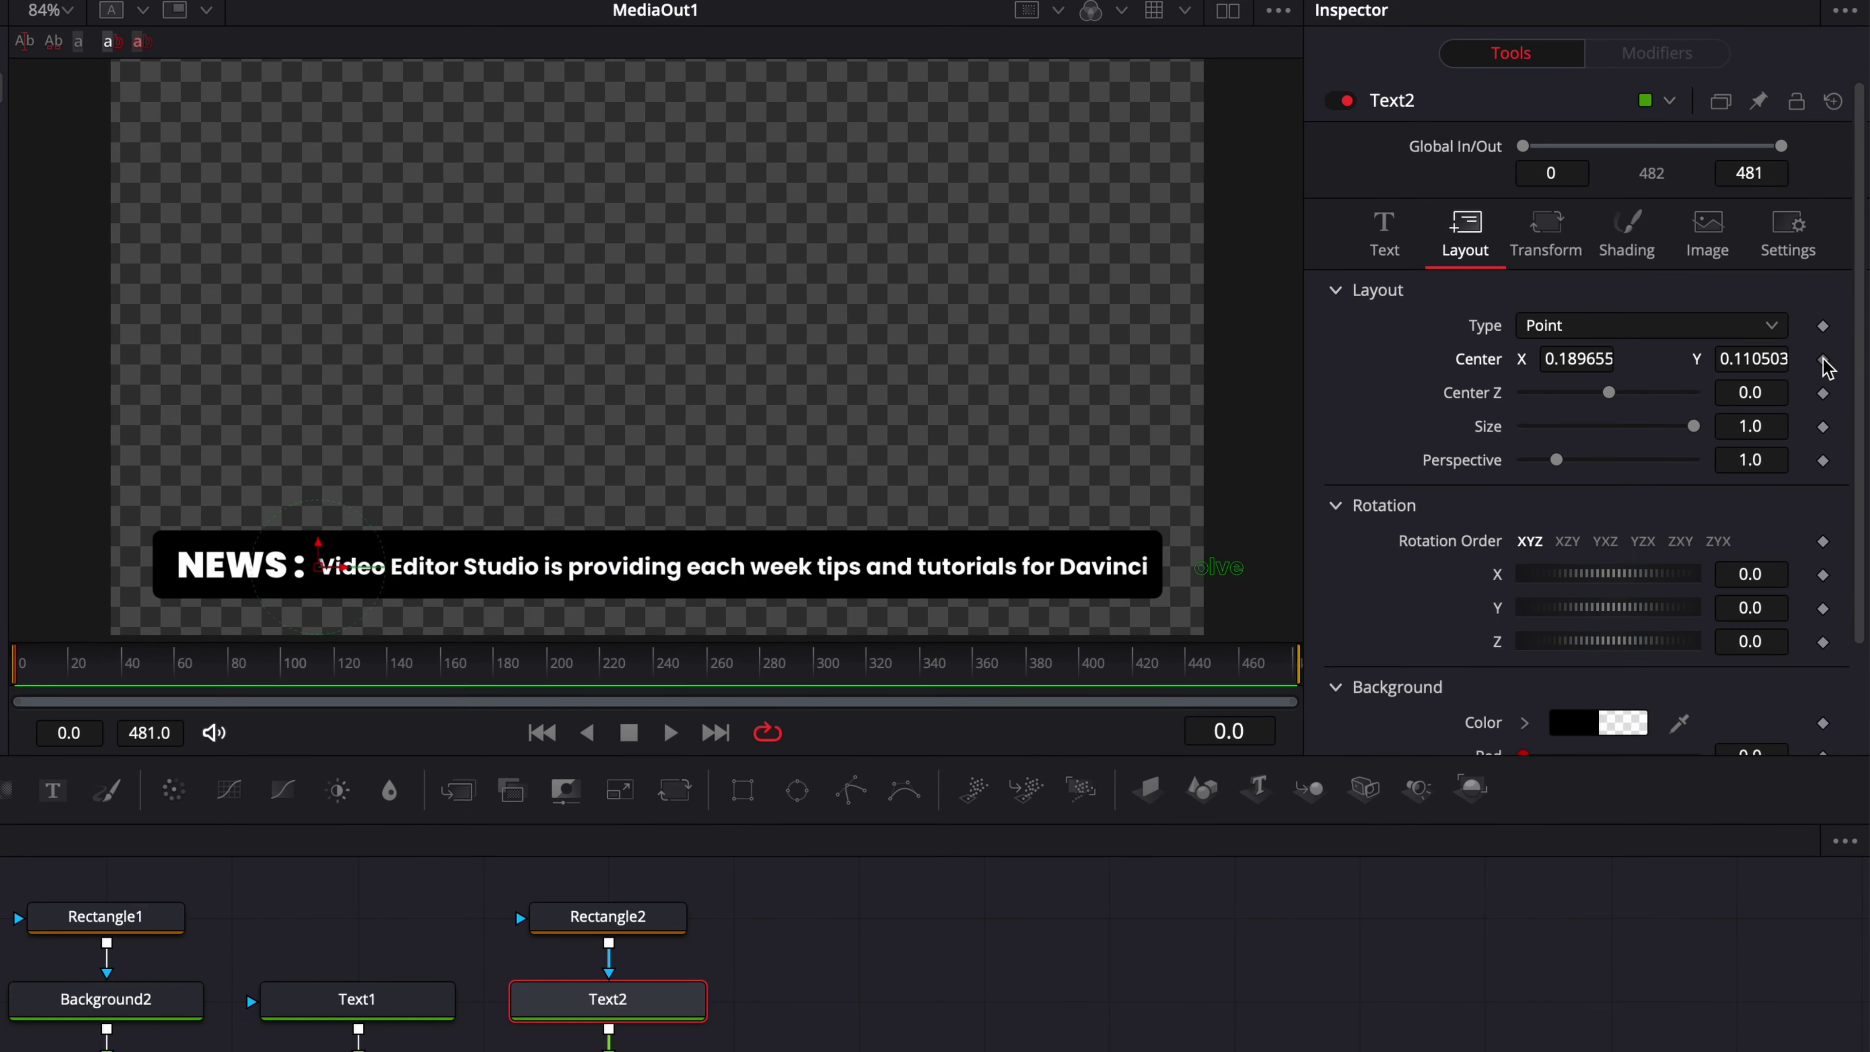
click(1823, 359)
drag(320, 565, 1192, 600)
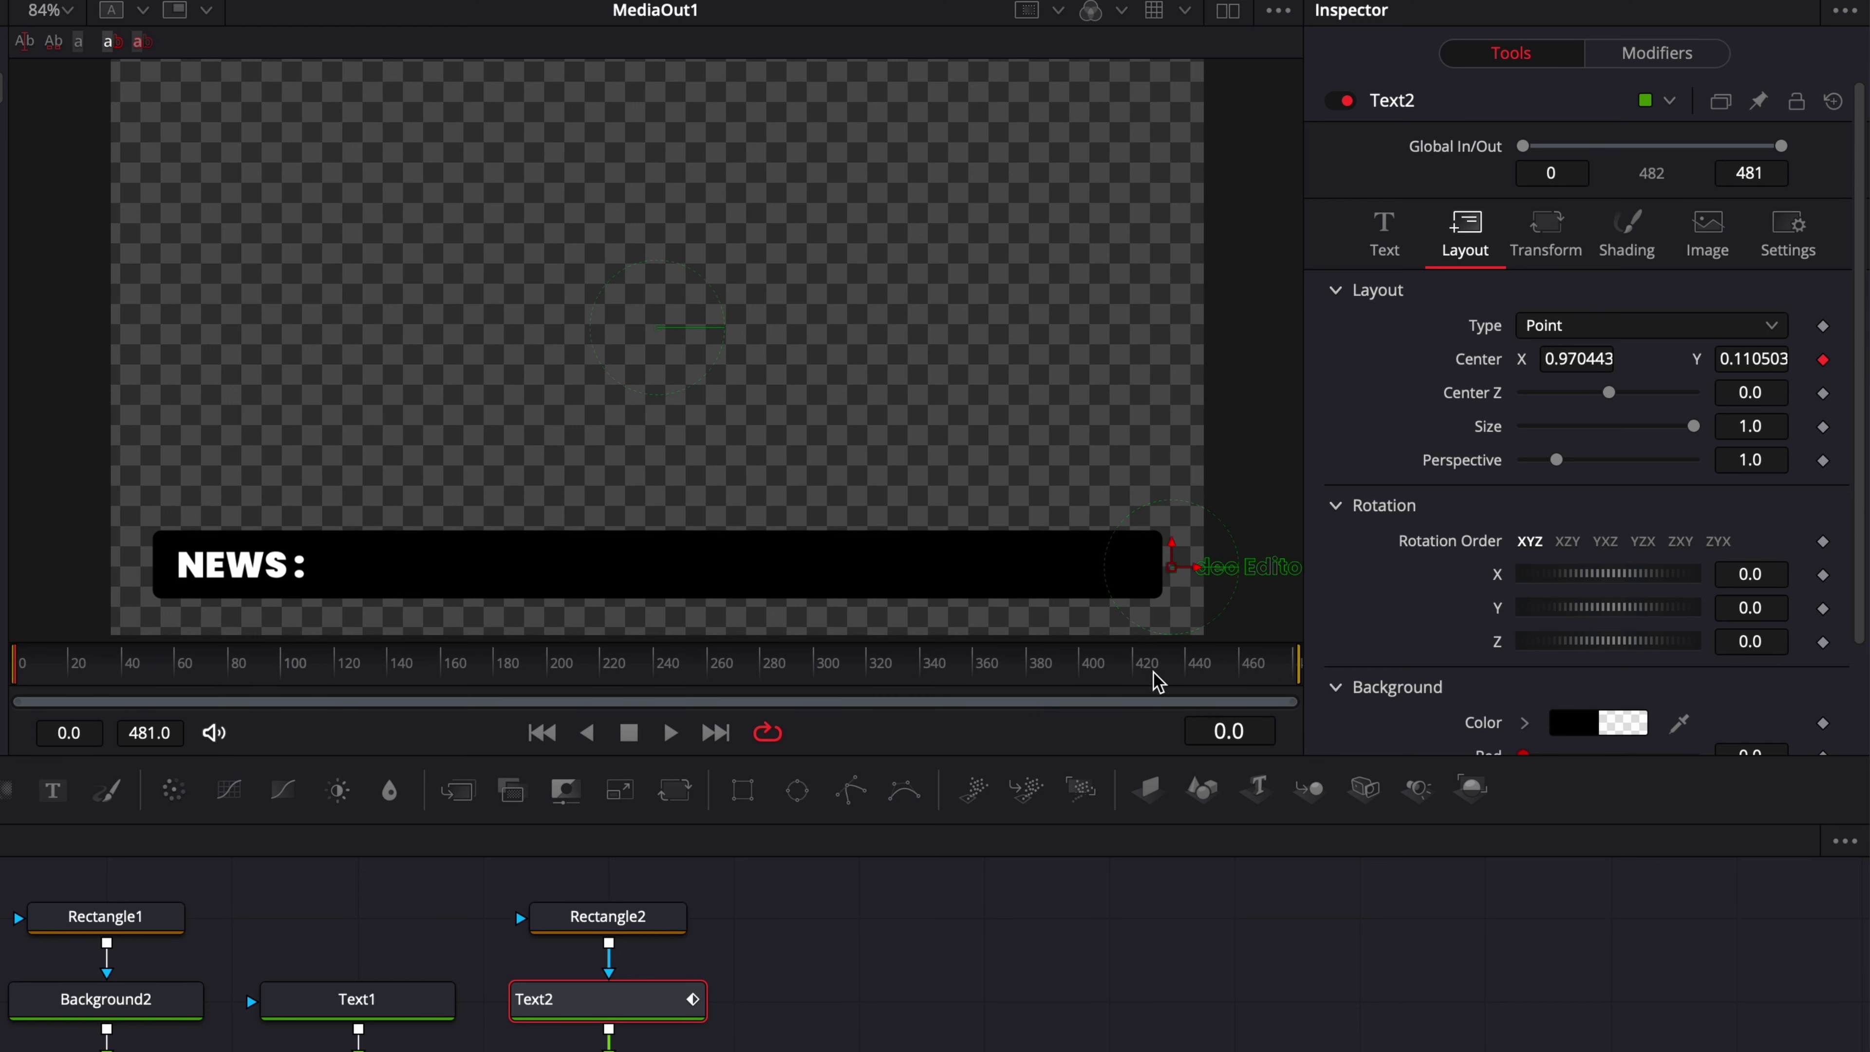
drag(1157, 681, 1329, 691)
Step: Set the end horizontal position to 78, then play and scrub to check the leftward crawl
drag(1560, 359, 1646, 372)
text(78)
key(Return)
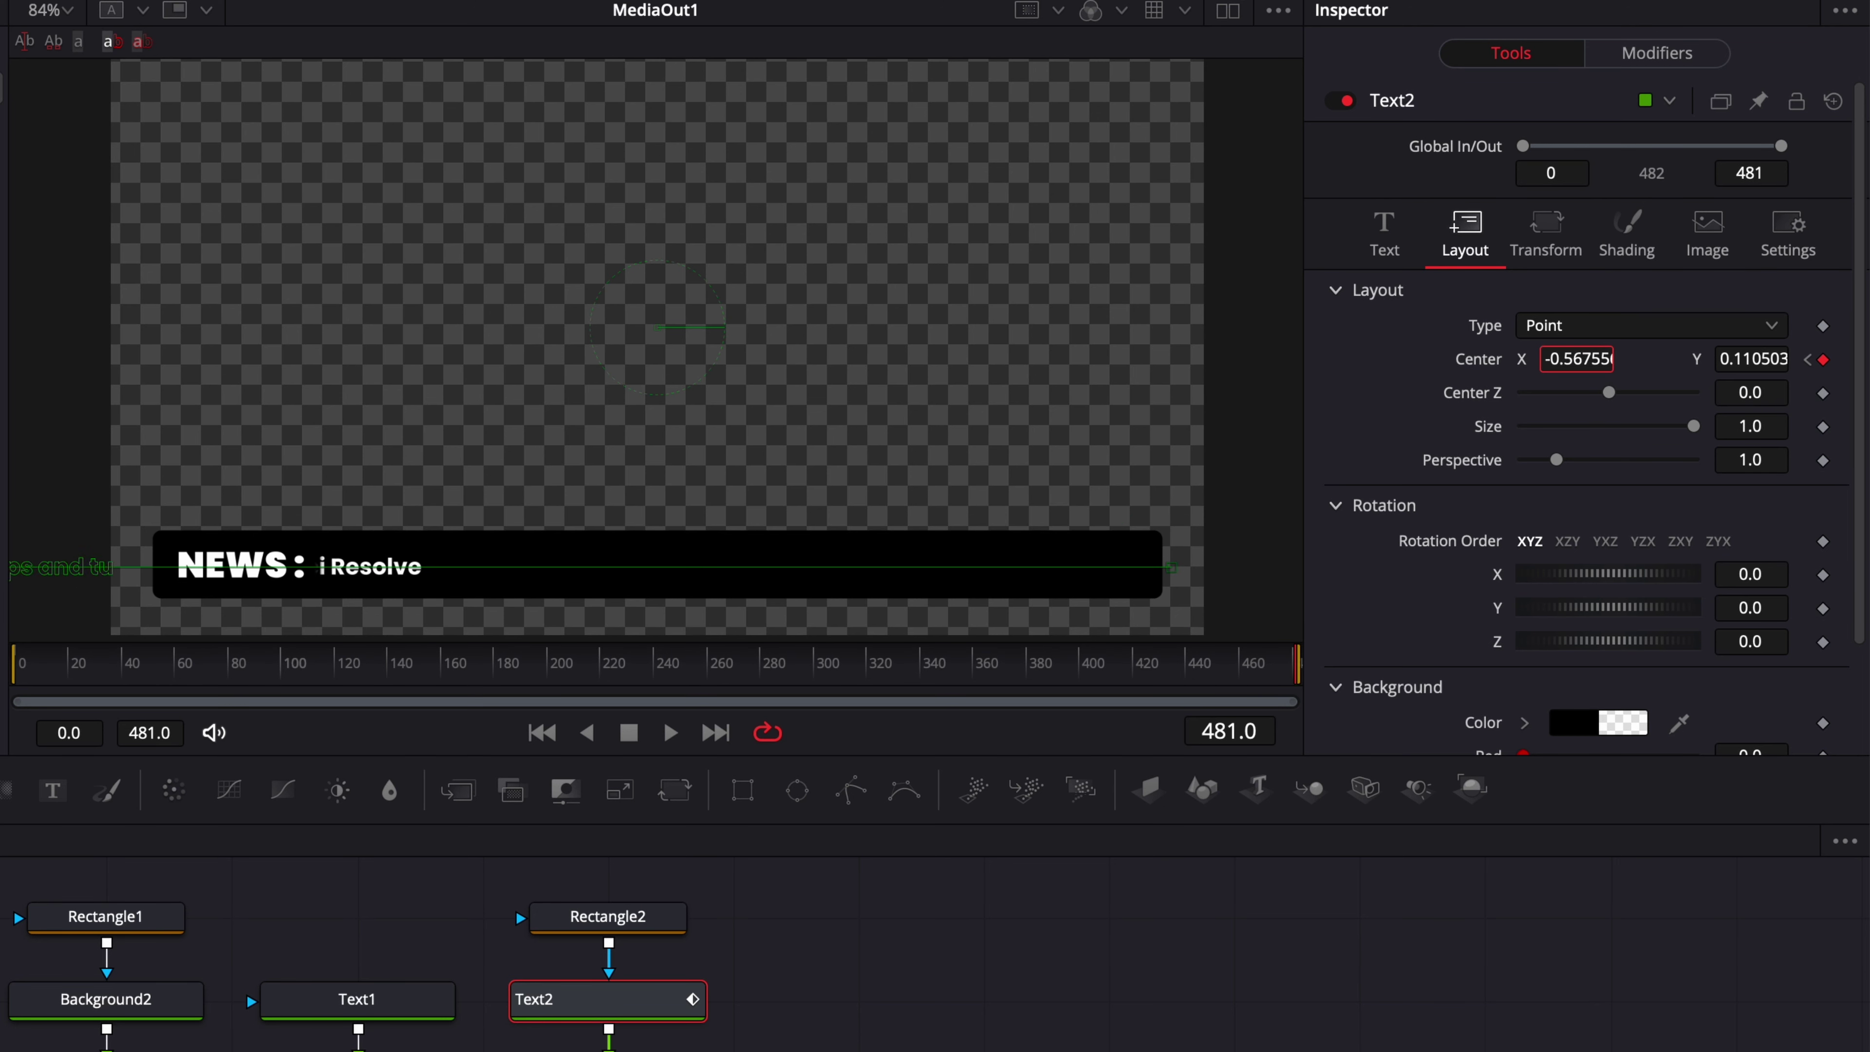
key(space)
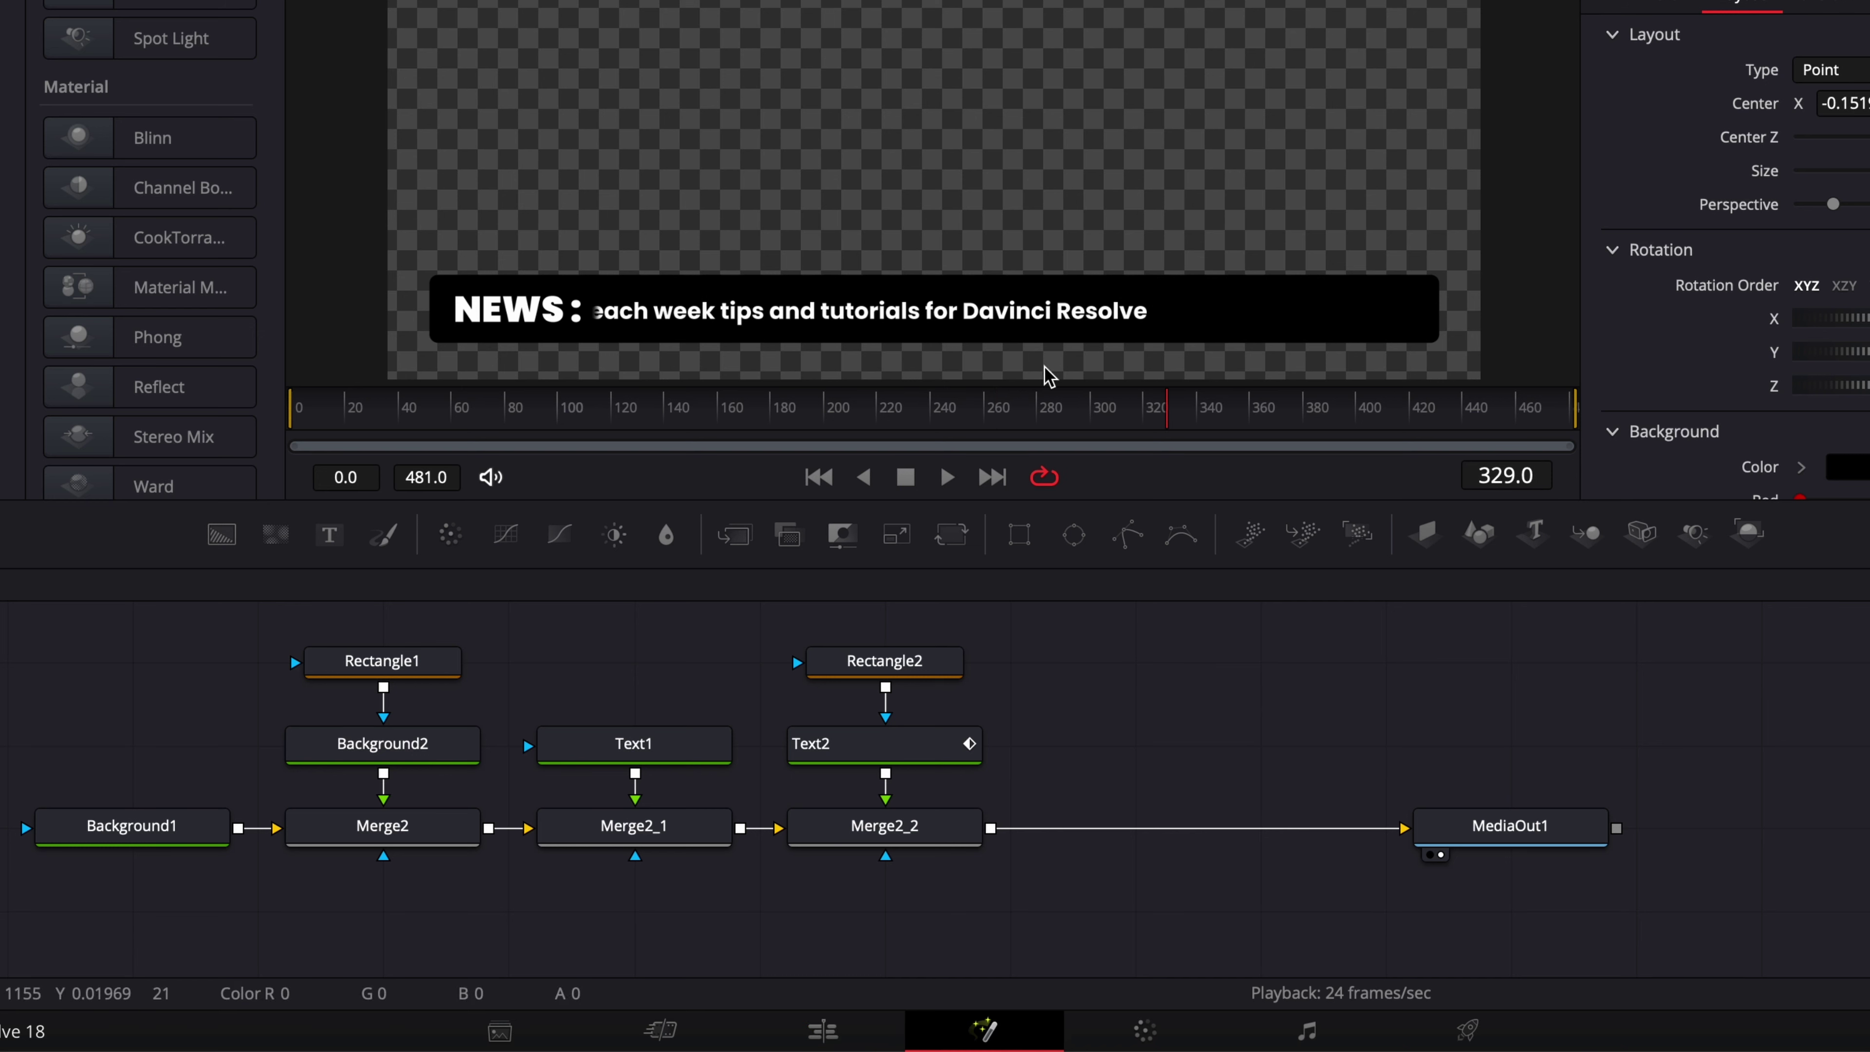
drag(343, 413, 1142, 461)
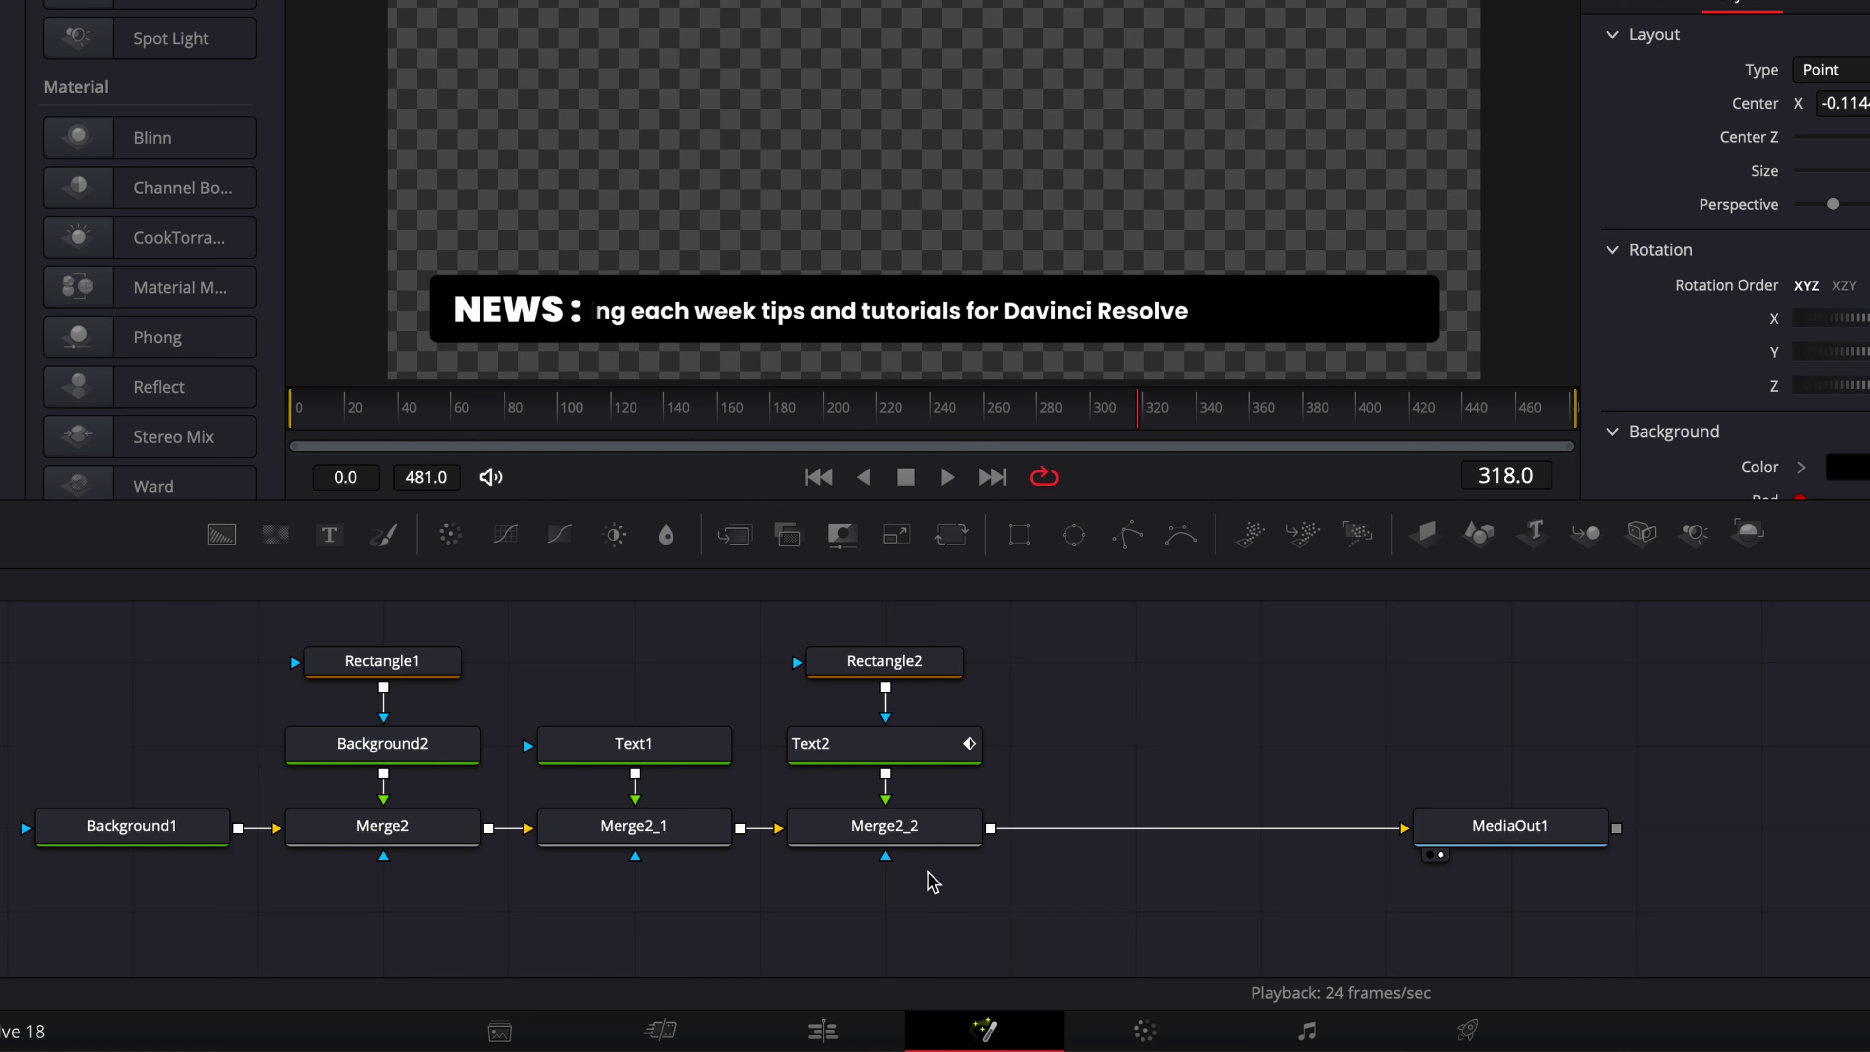
Step: Insert Transform1 after Merge2_2, keyframe Center at frame 20, and start it below frame (Y 0.291) at frame 0
click(908, 842)
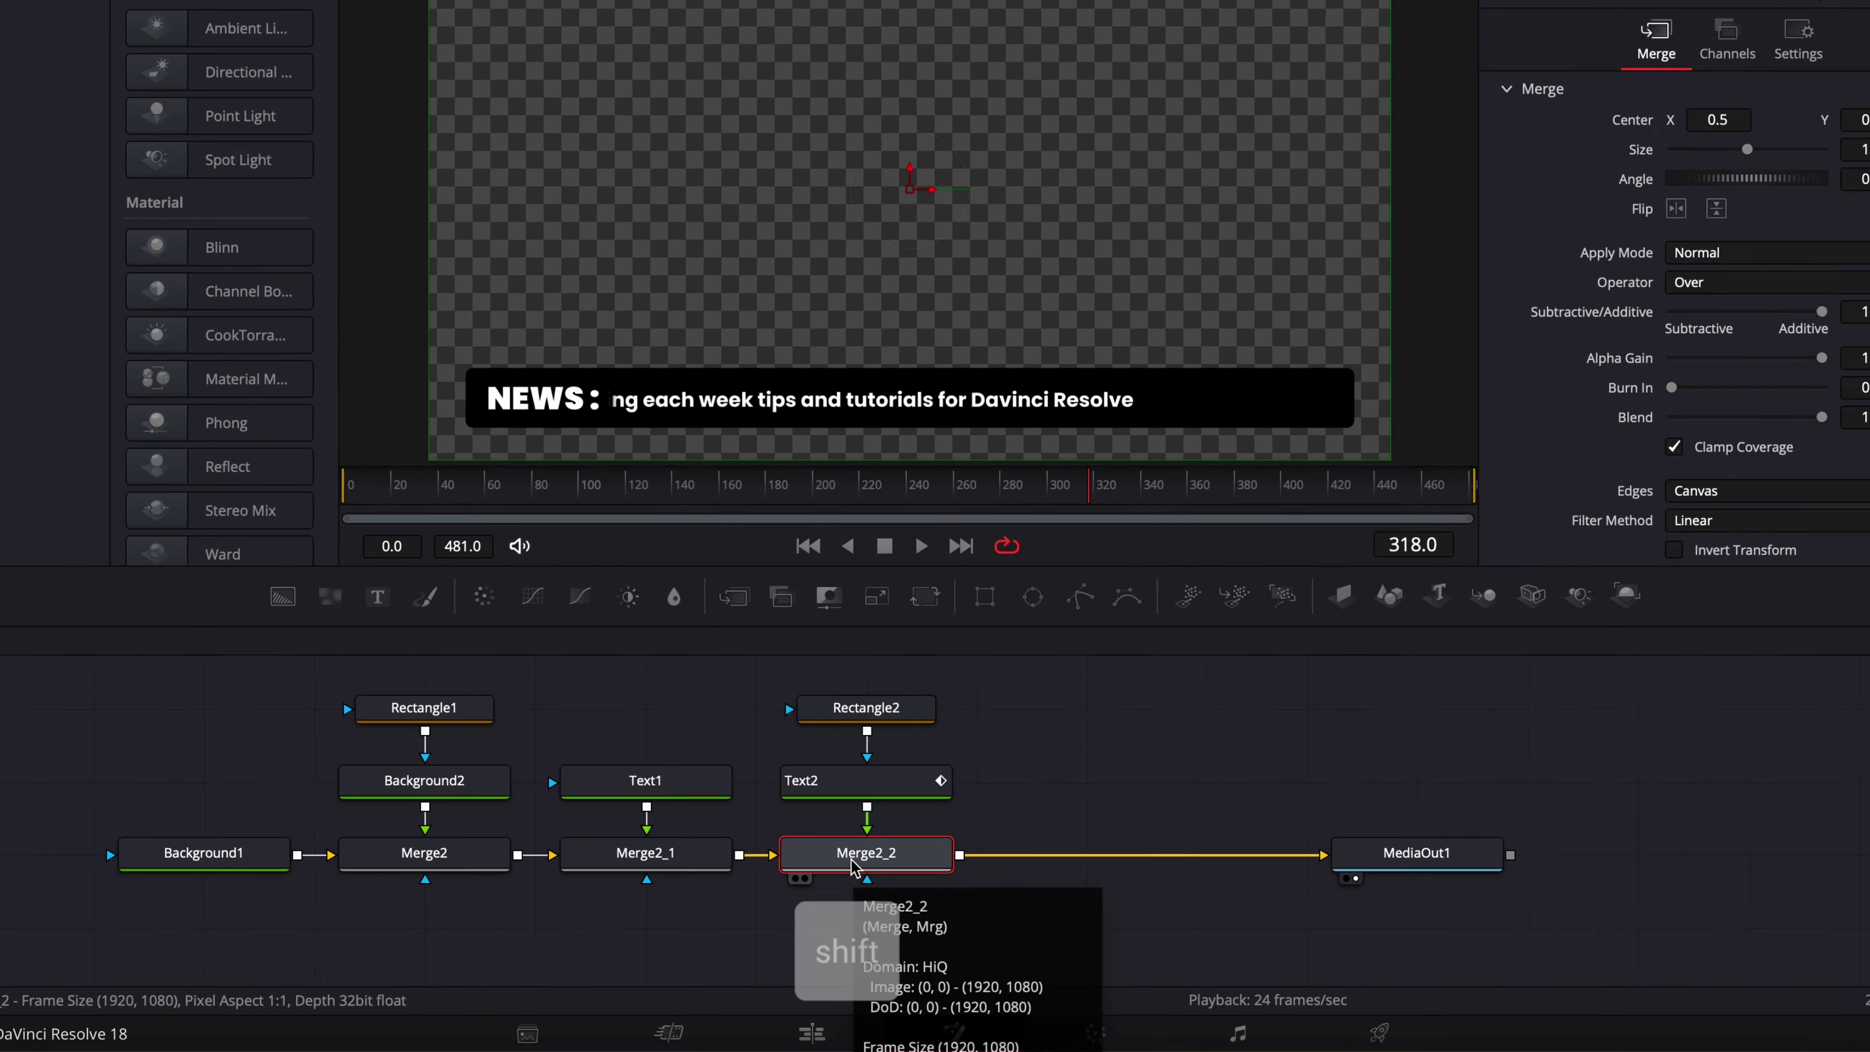
key(shift+space)
text(tran)
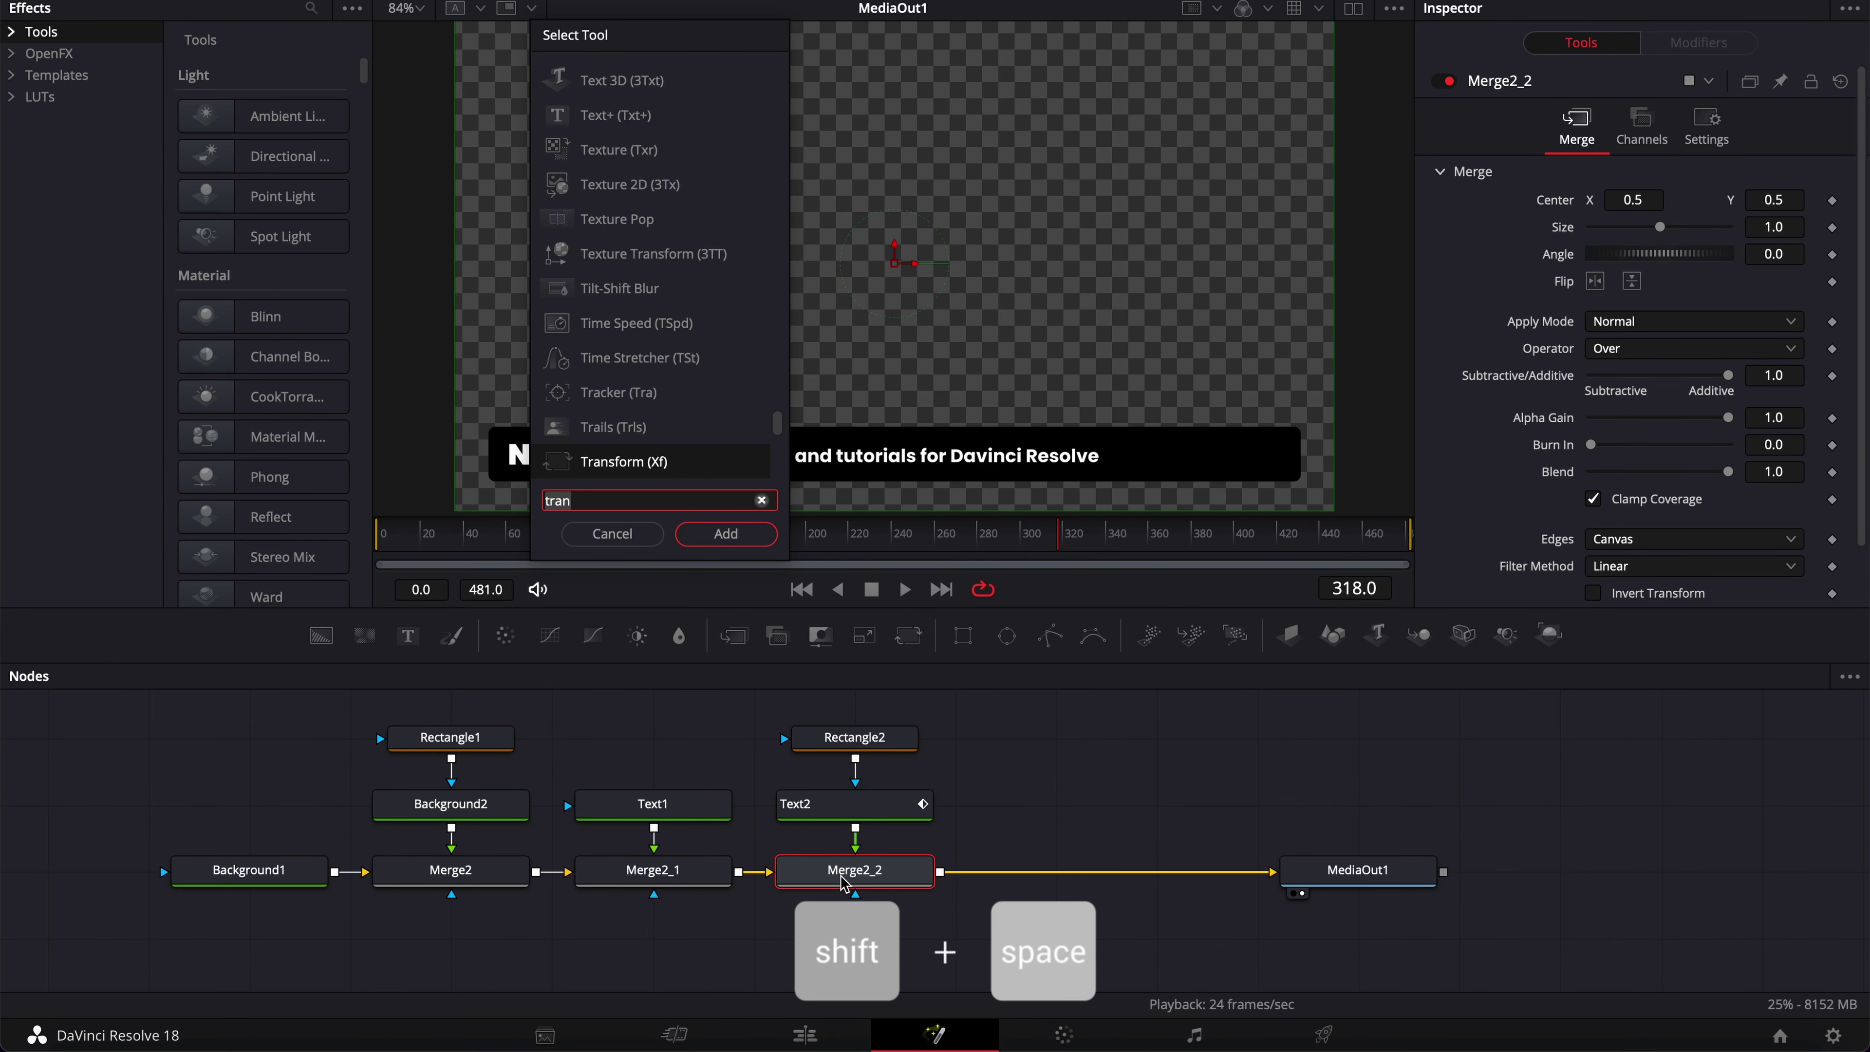
key(Return)
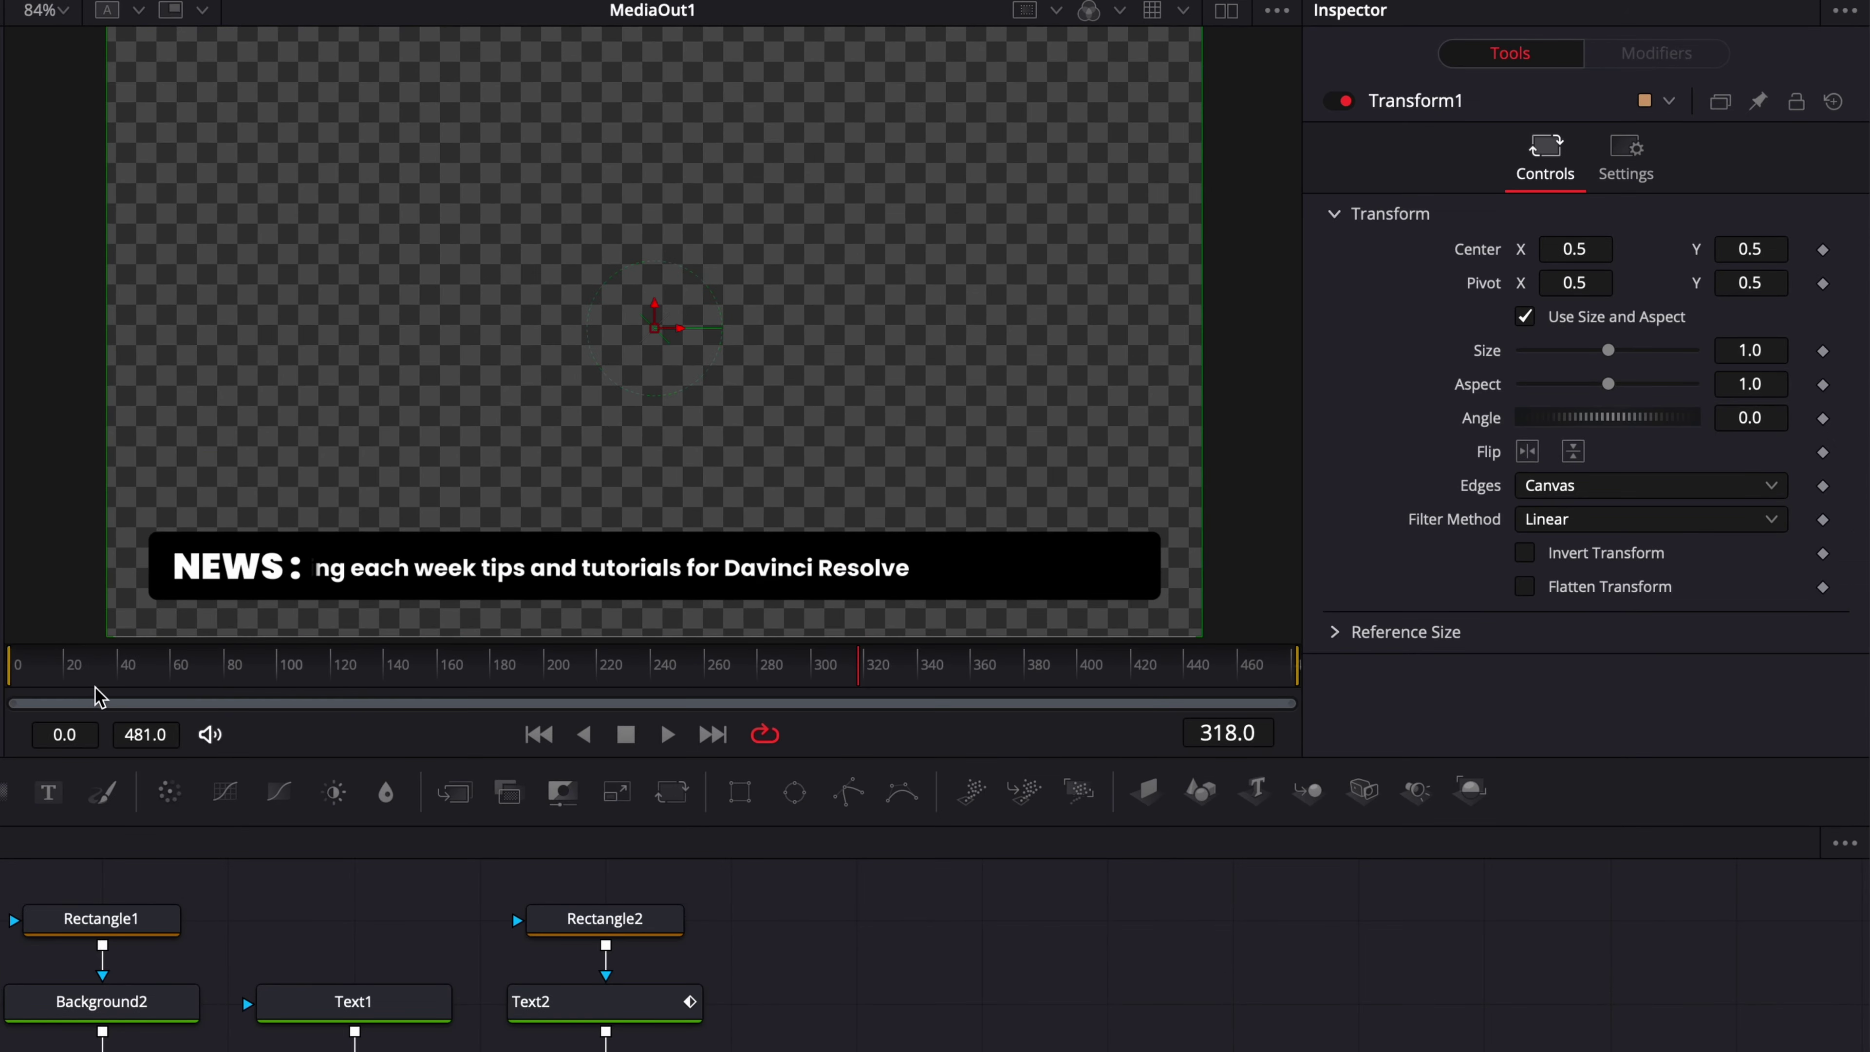
click(435, 544)
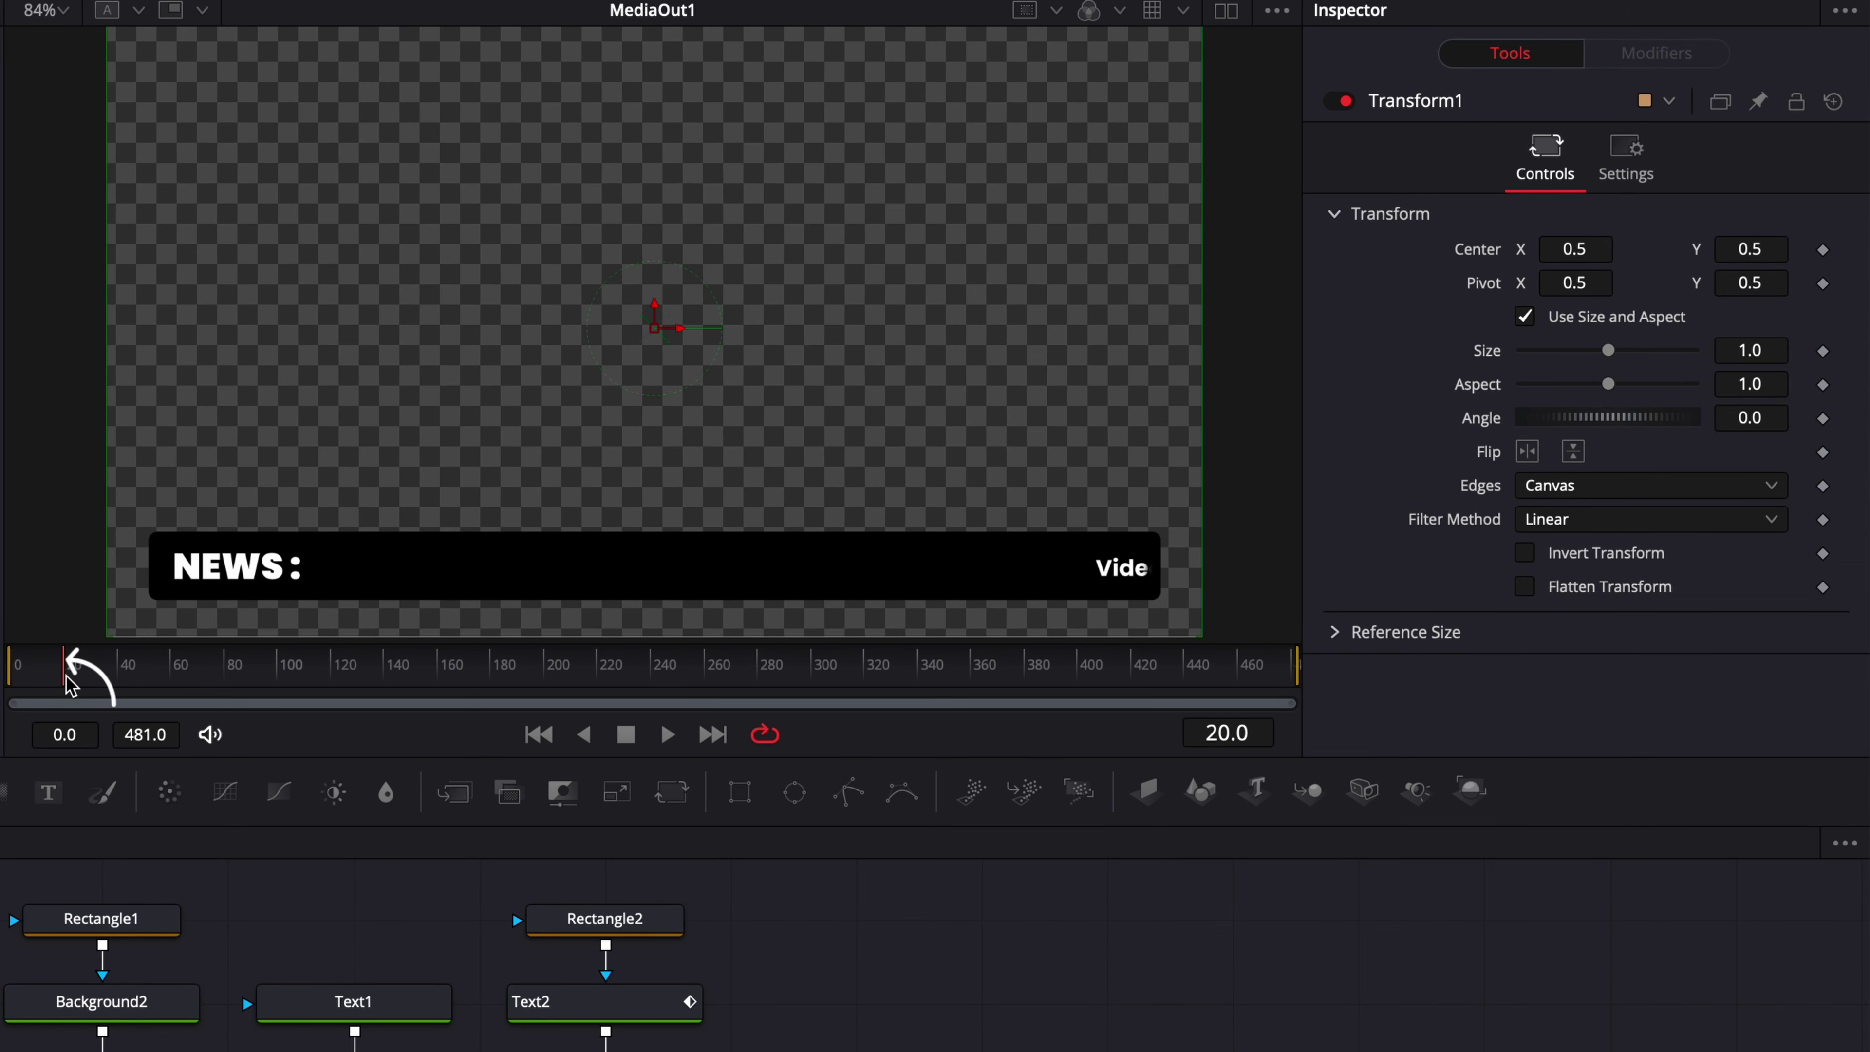
click(1823, 250)
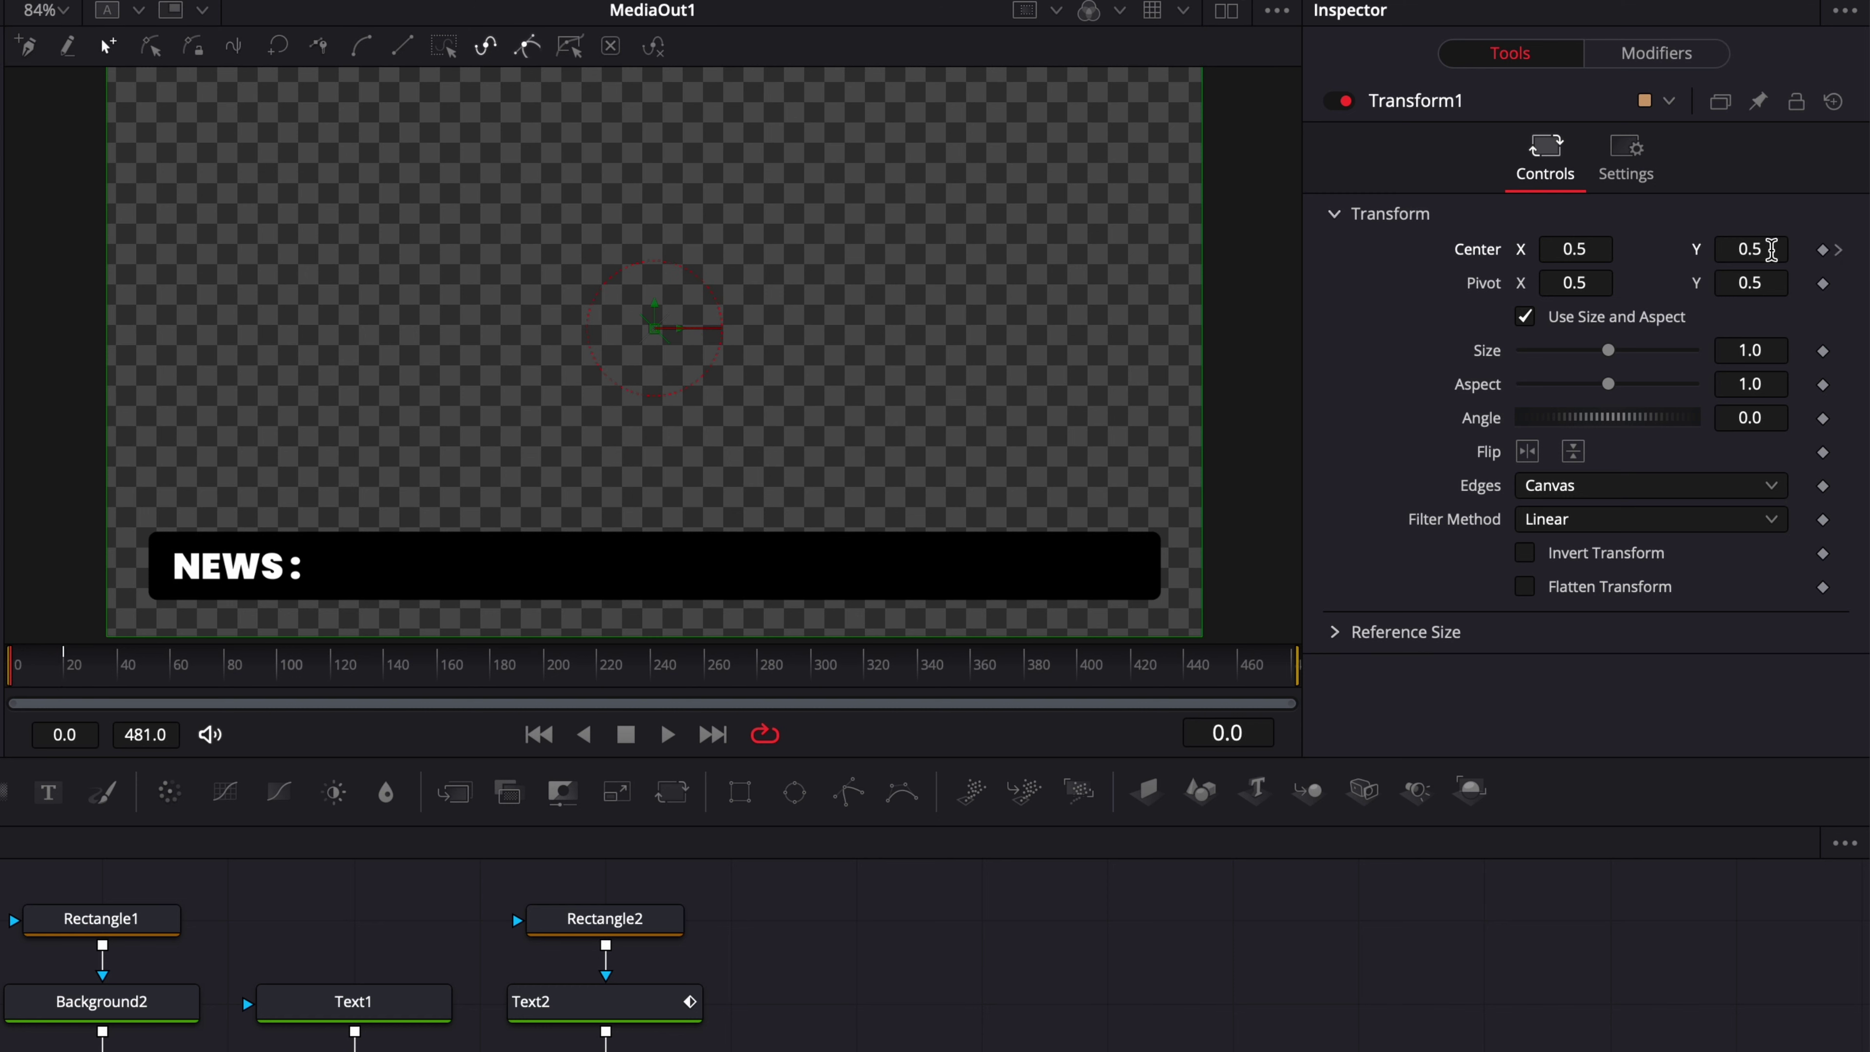
drag(1772, 249, 1717, 248)
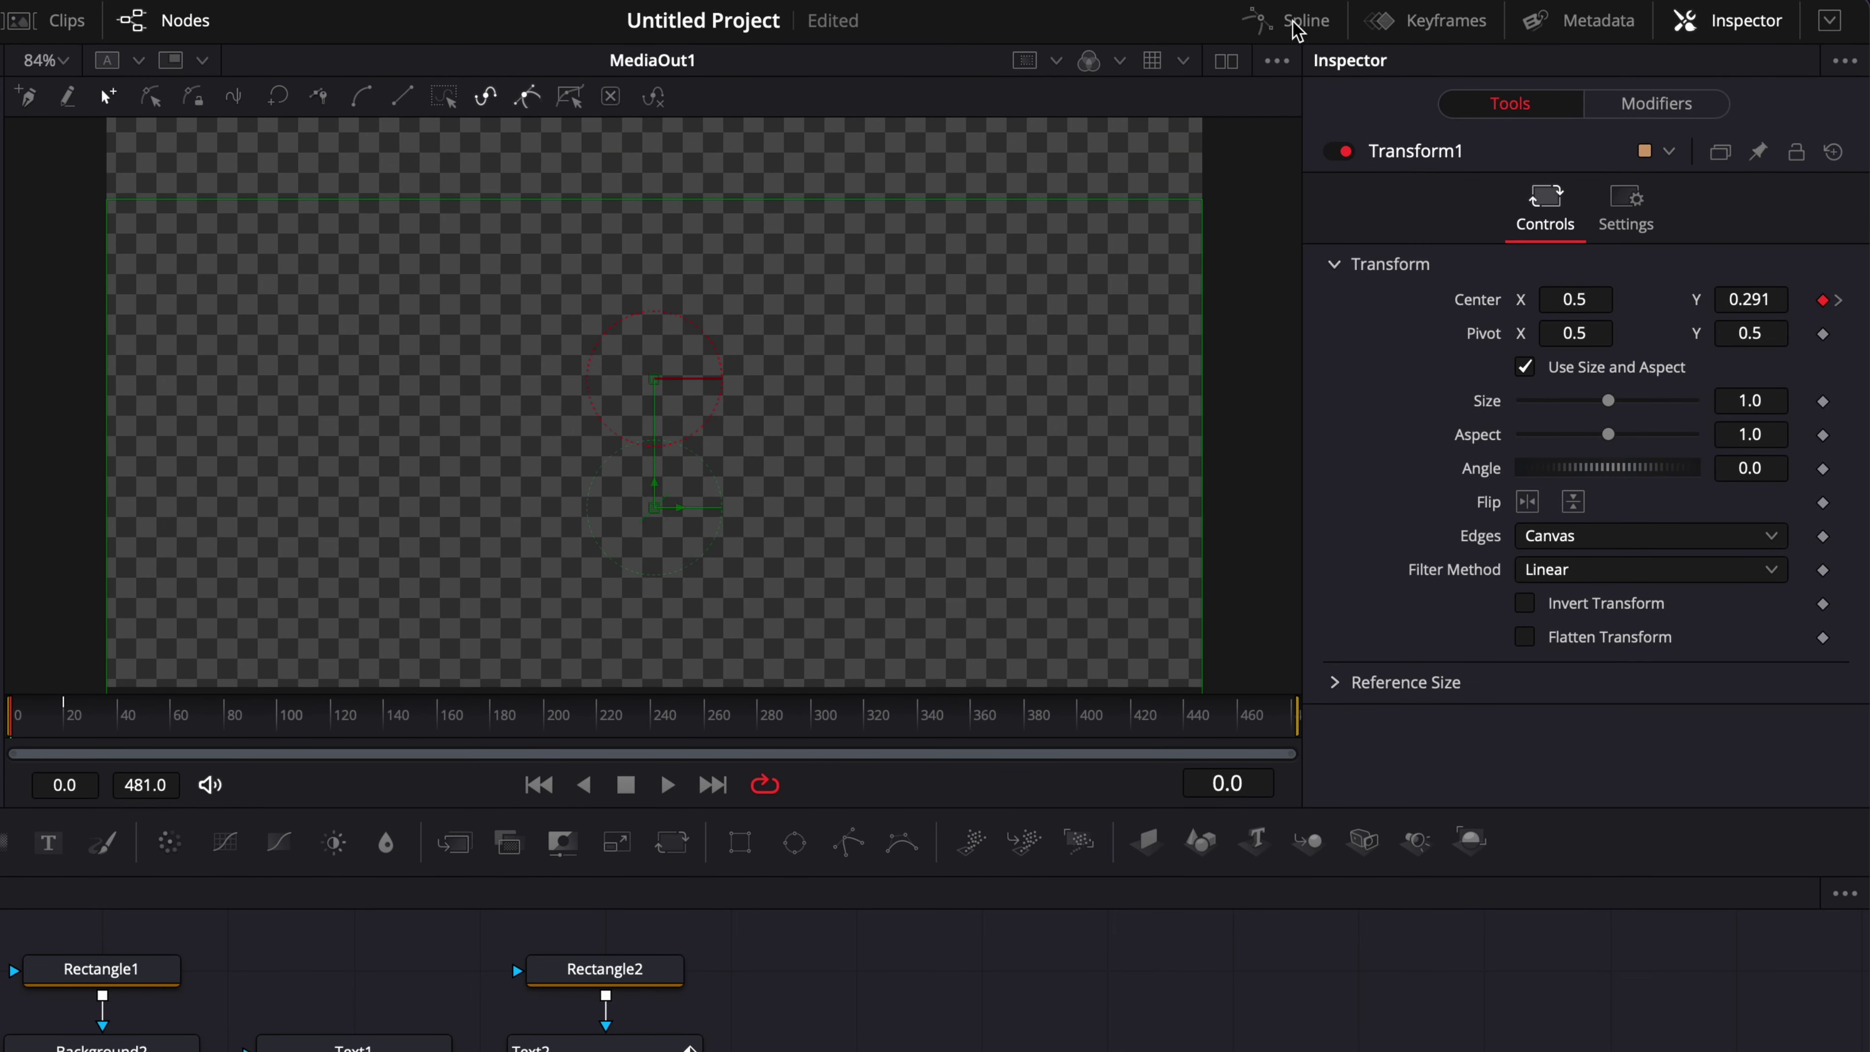
Step: Smooth Transform1's Center keyframes into an S-curve with ease-in 85.3 and ease-out 33, then play it back
click(1296, 24)
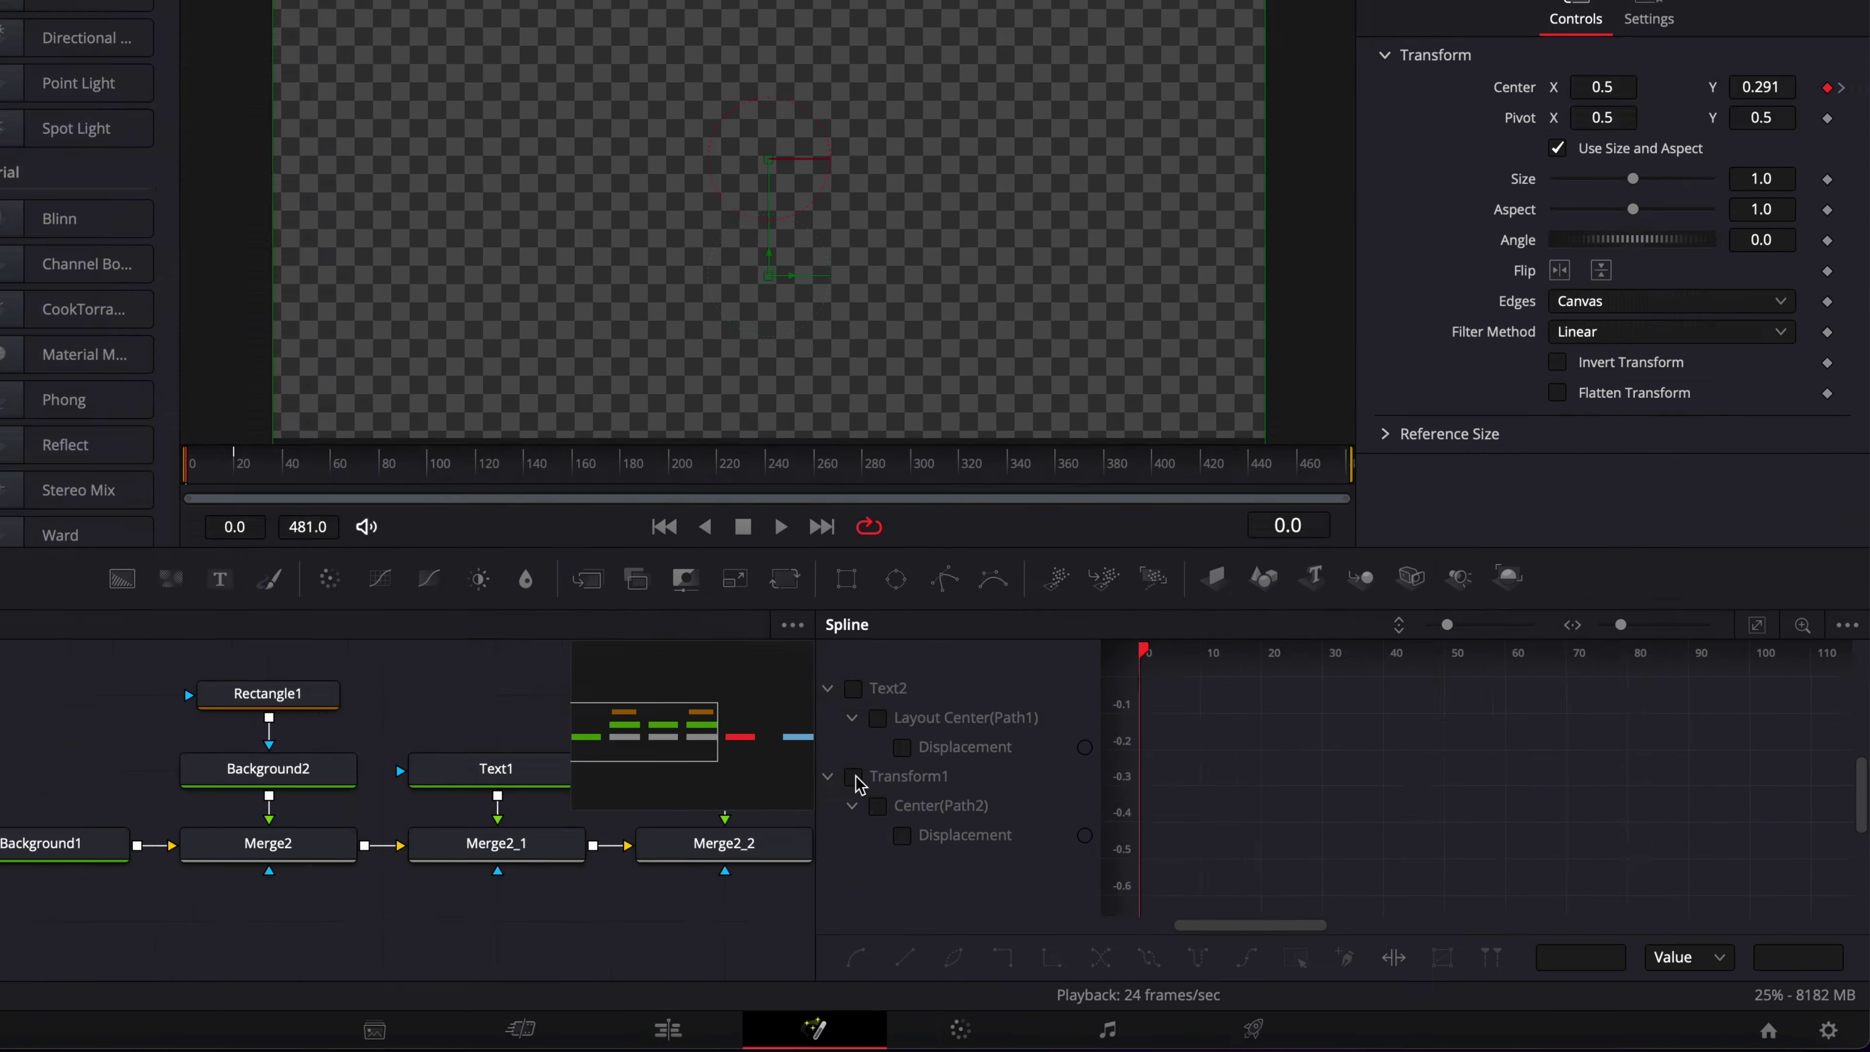
click(747, 1051)
click(1704, 426)
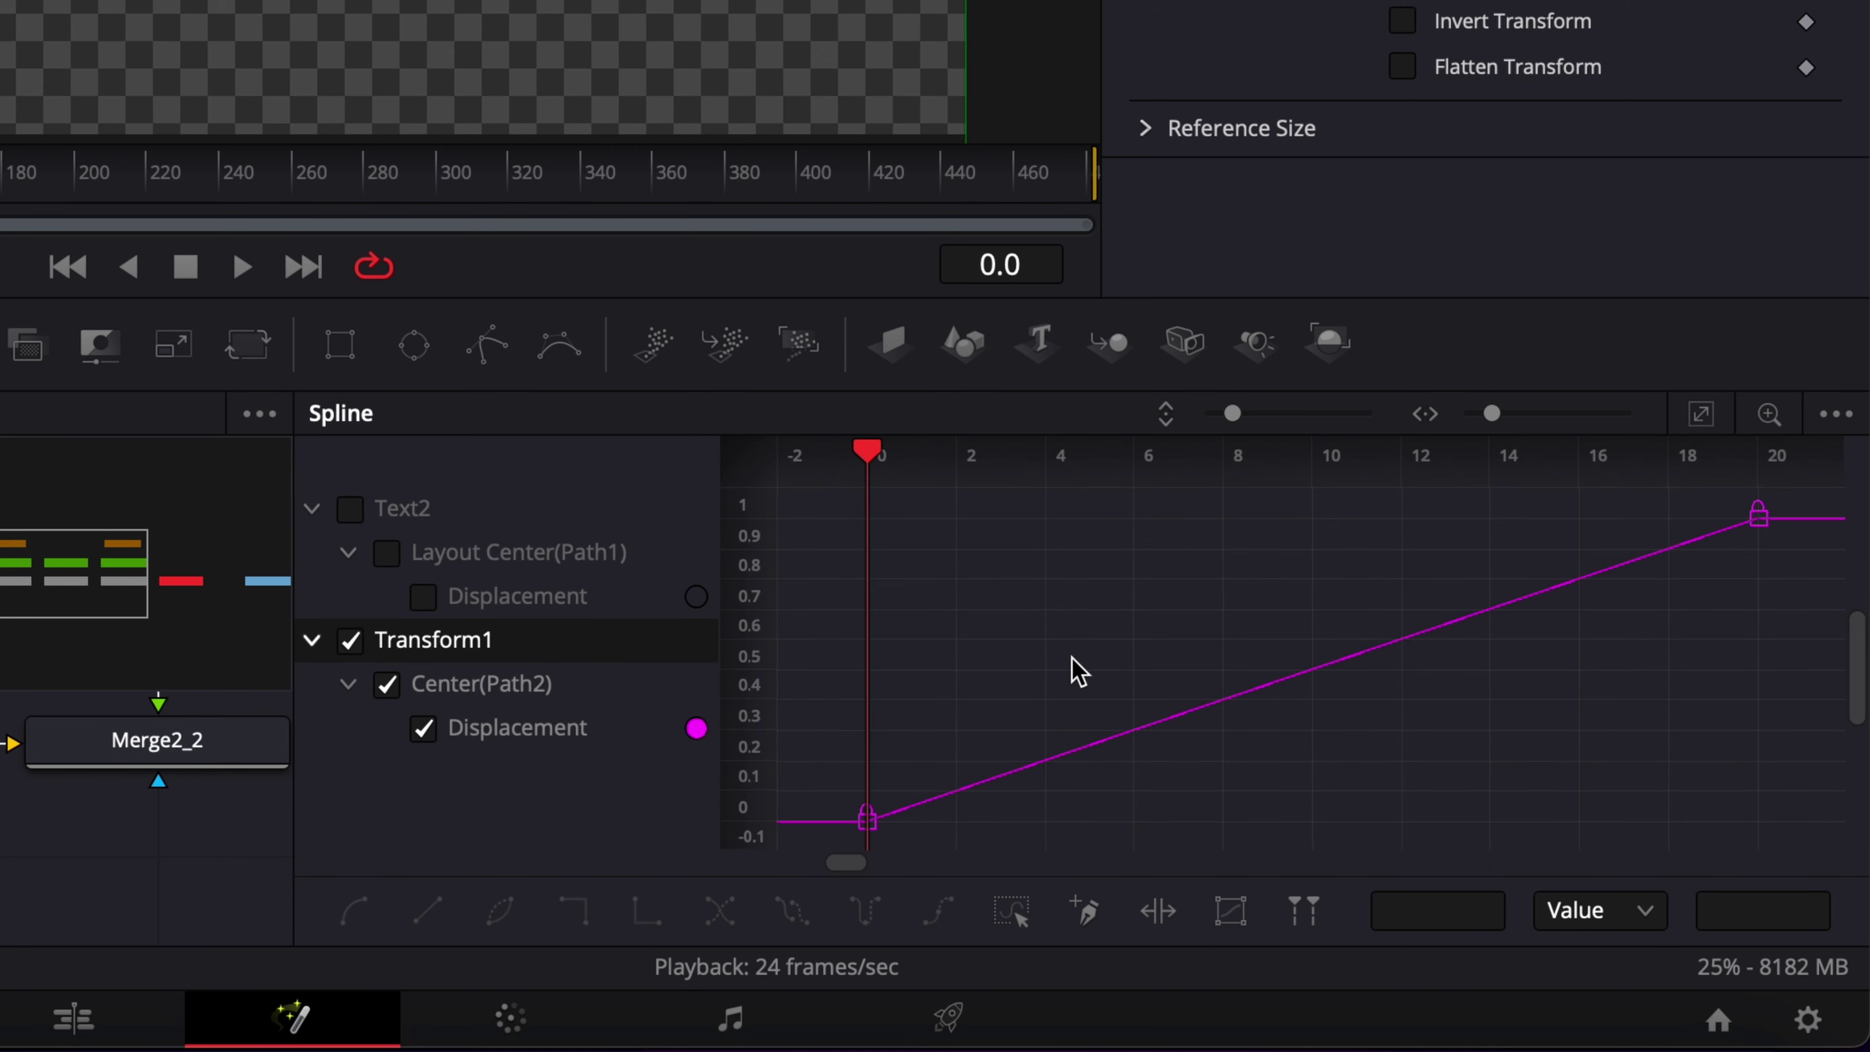
drag(822, 835, 1834, 552)
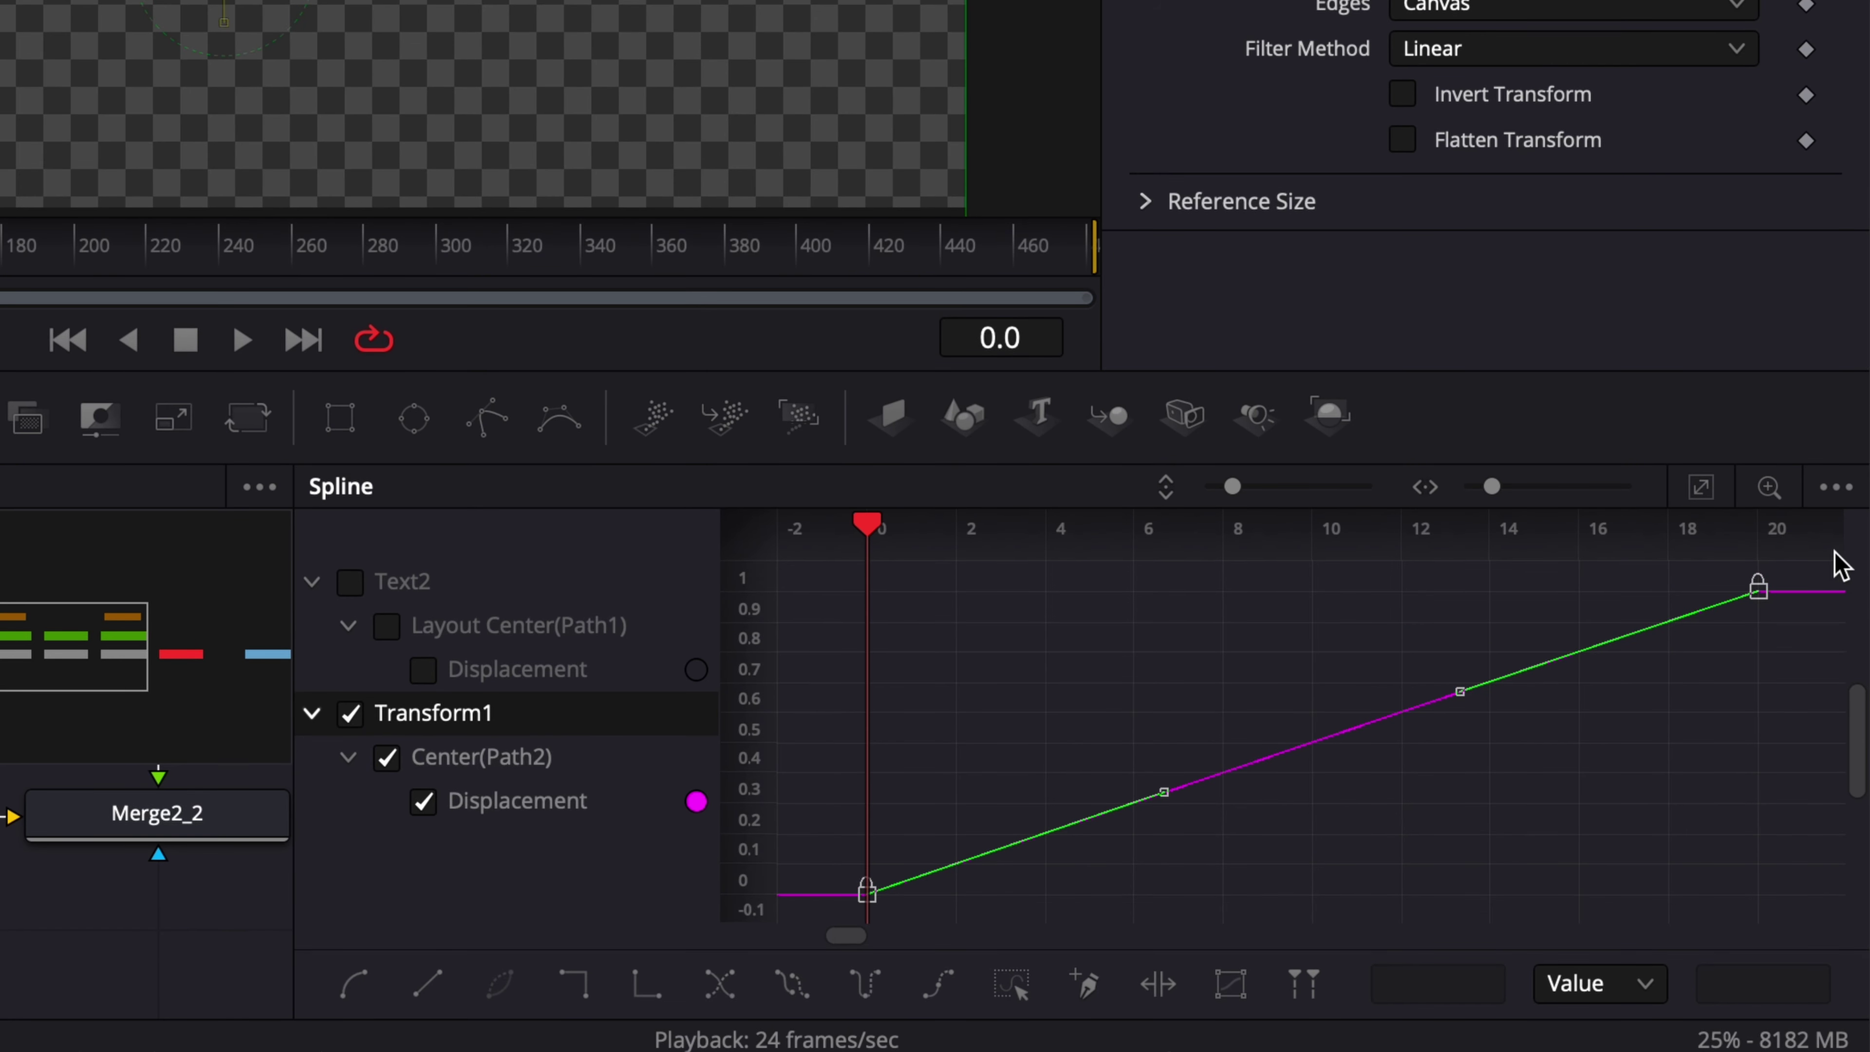
key(s)
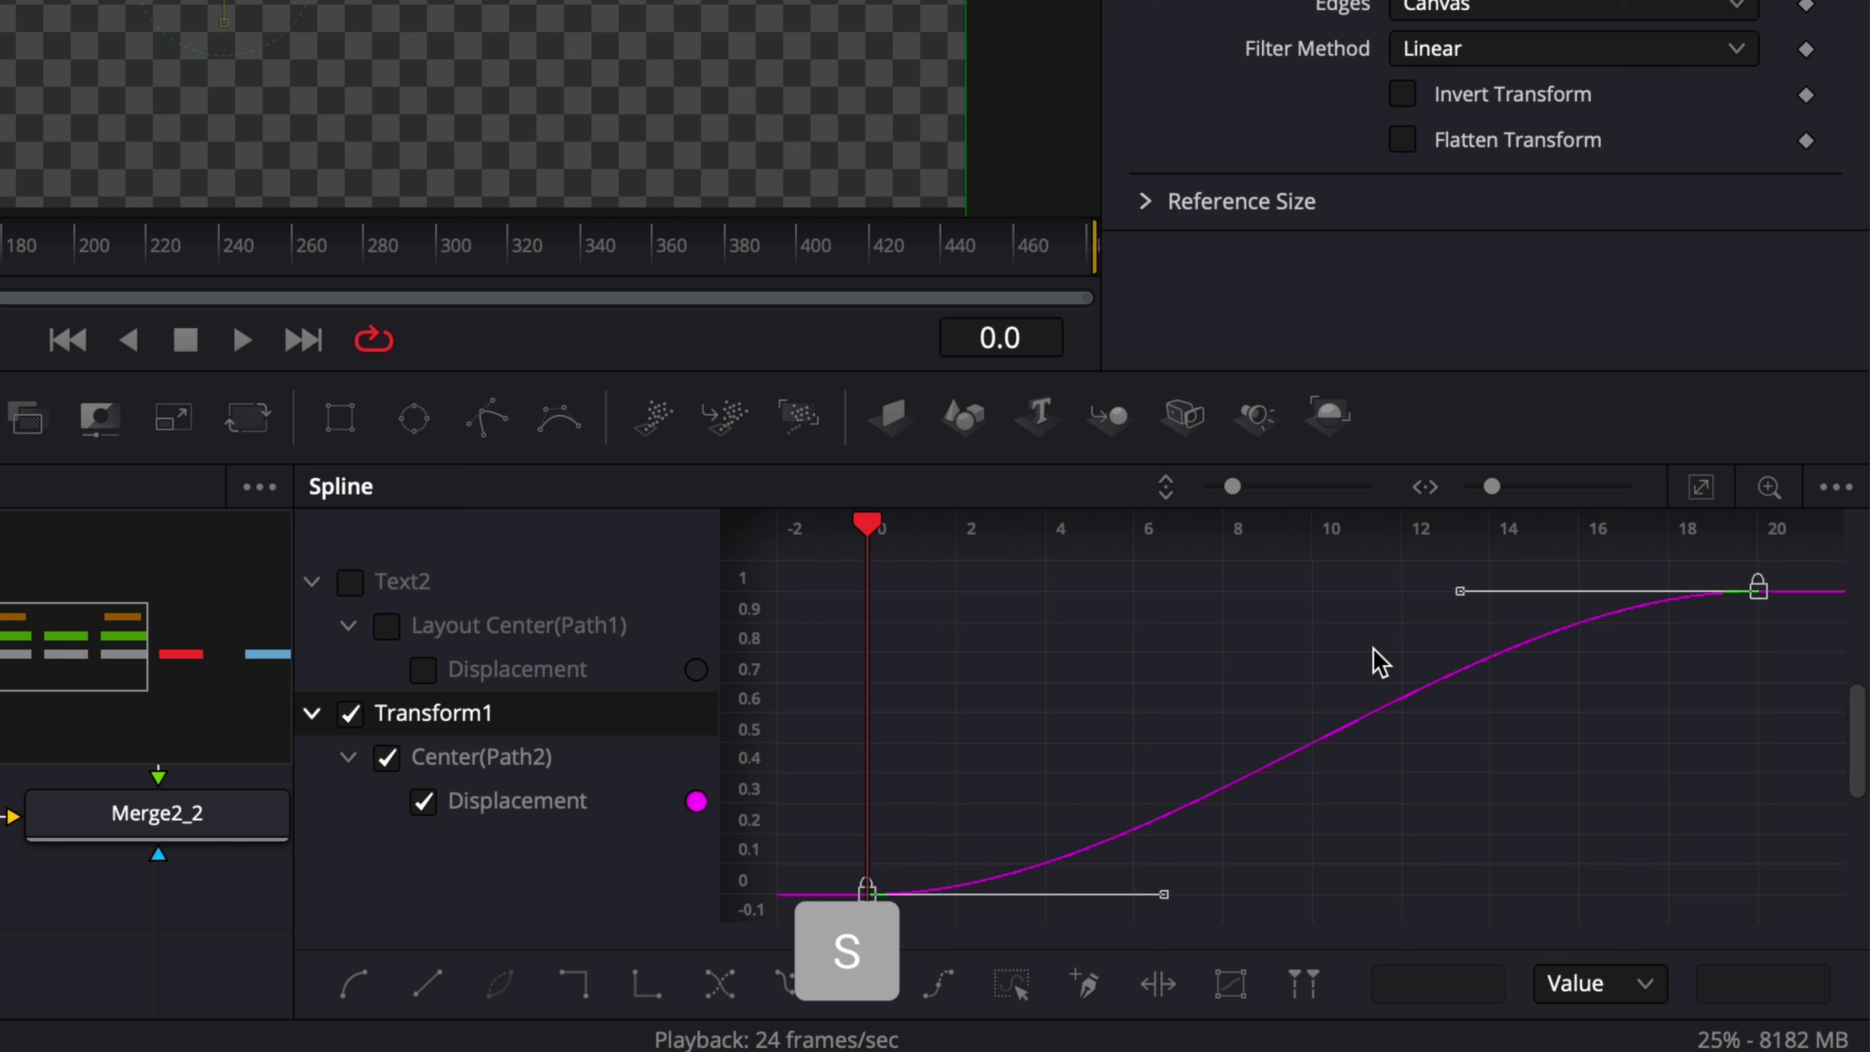
key(t)
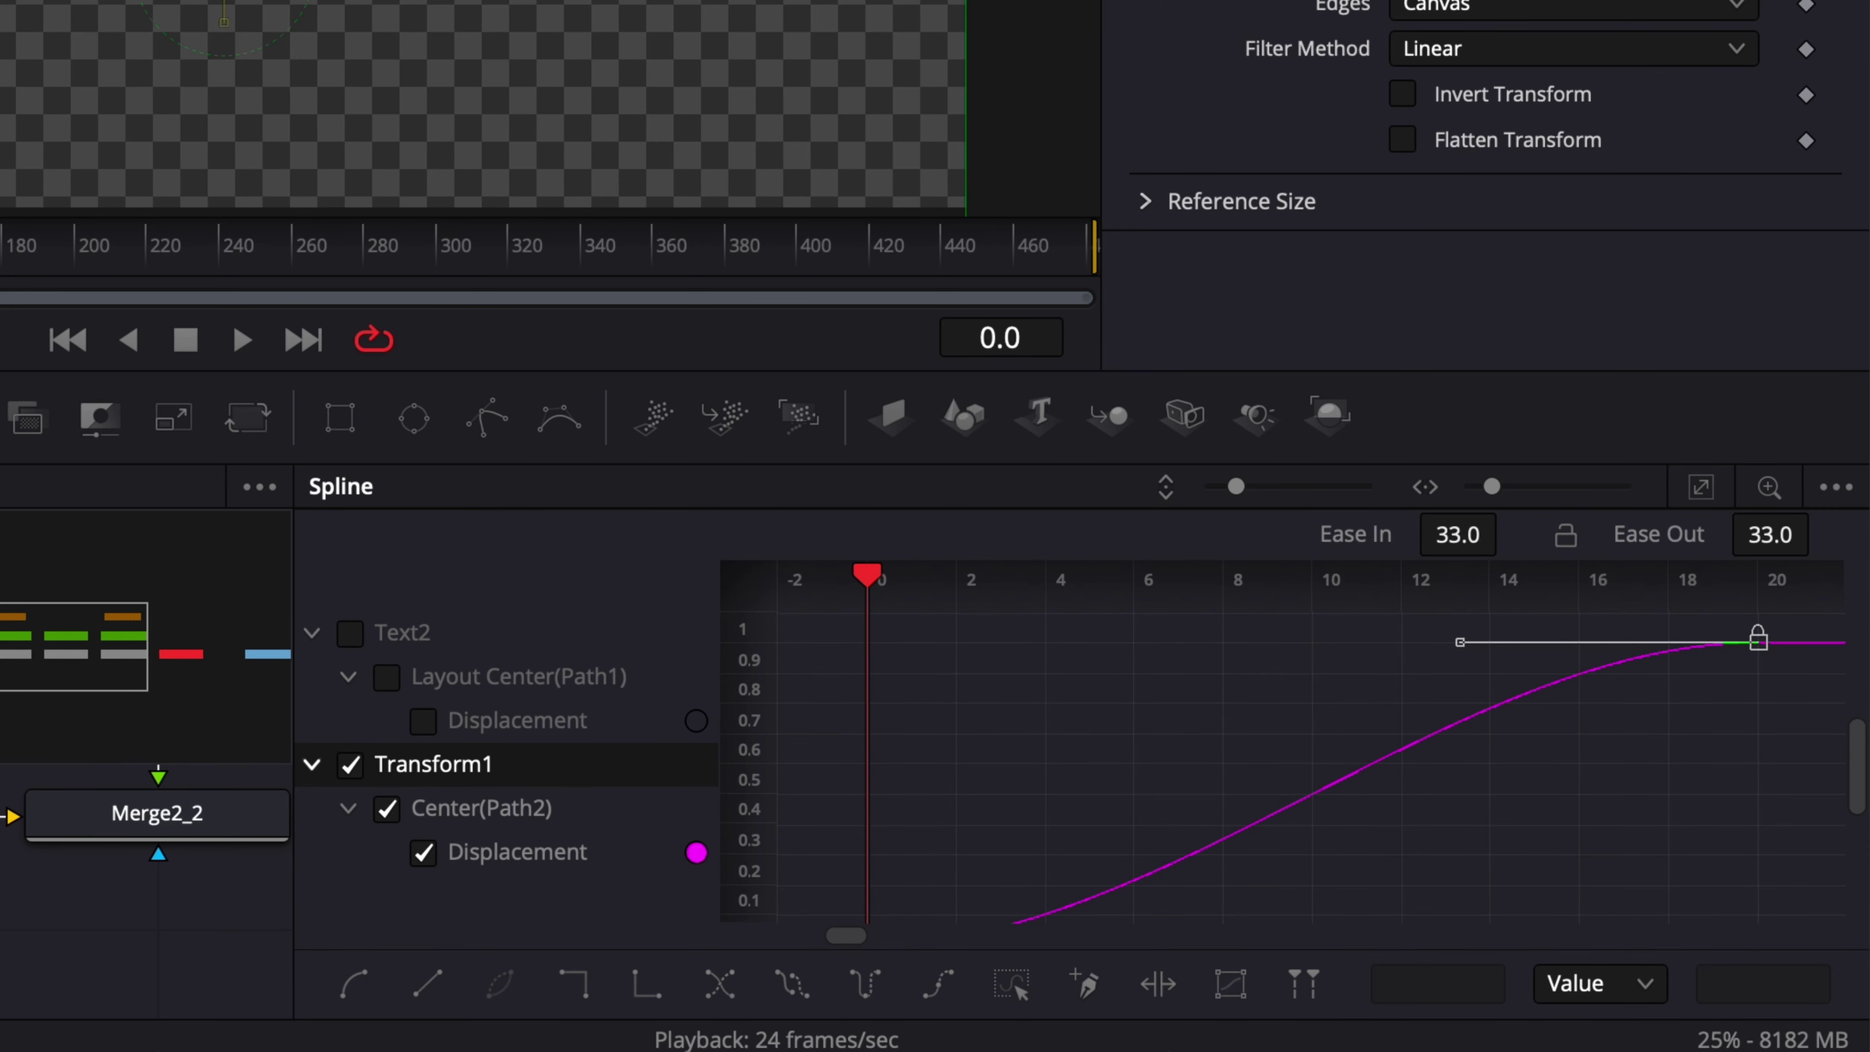
drag(1501, 535, 1509, 528)
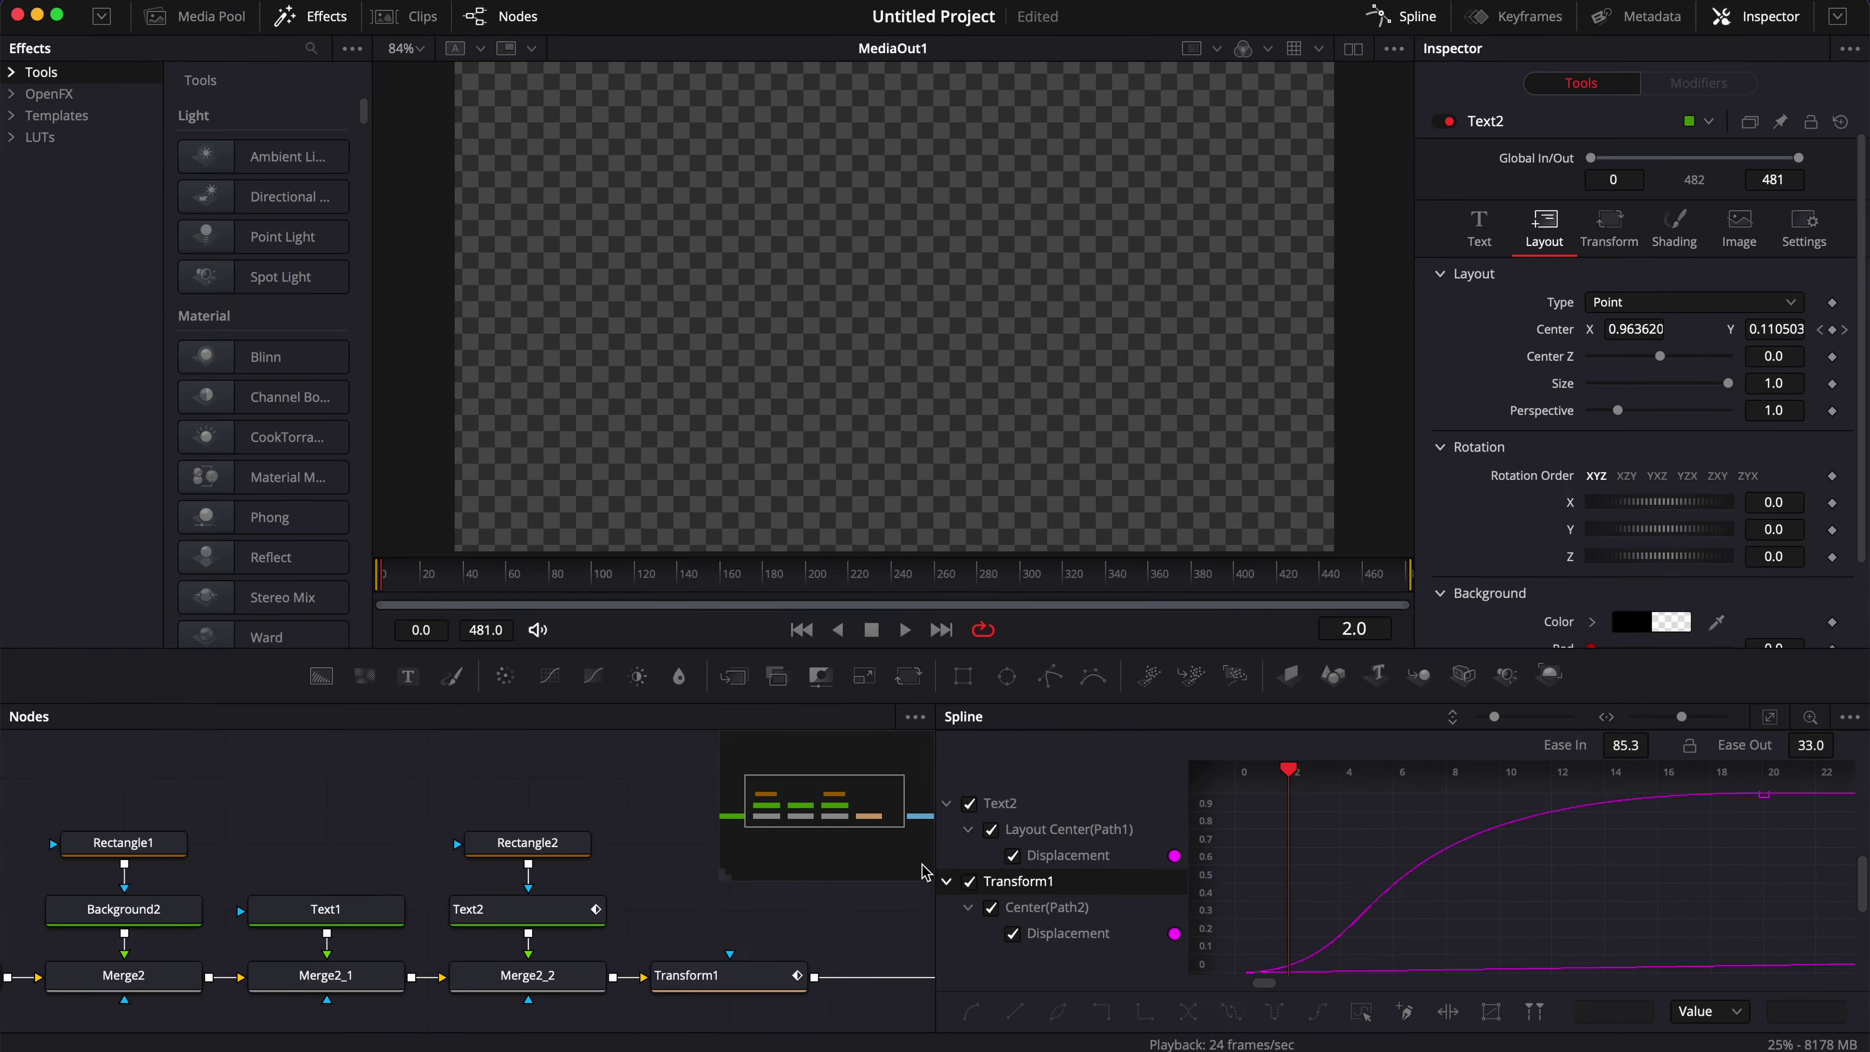
key(space)
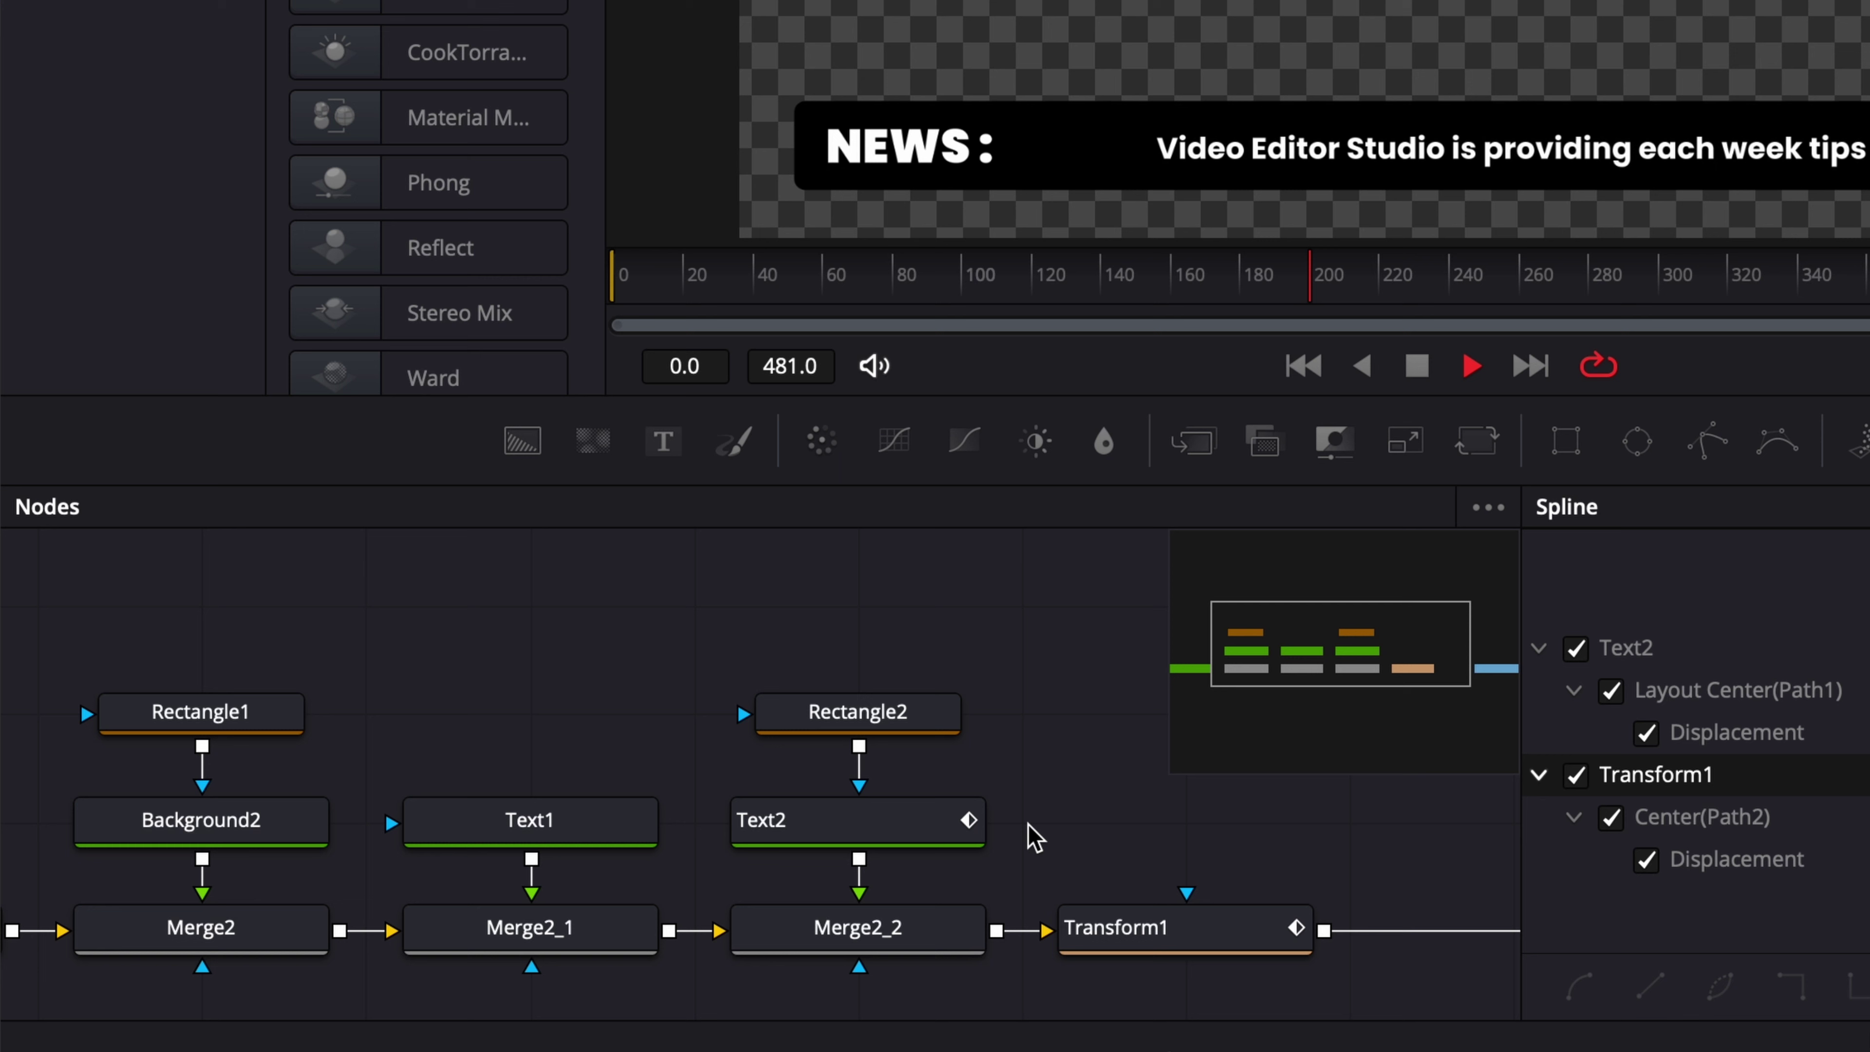
Step: Stop playback and insert a Time Speed node after Text2
key(space)
drag(812, 673, 864, 711)
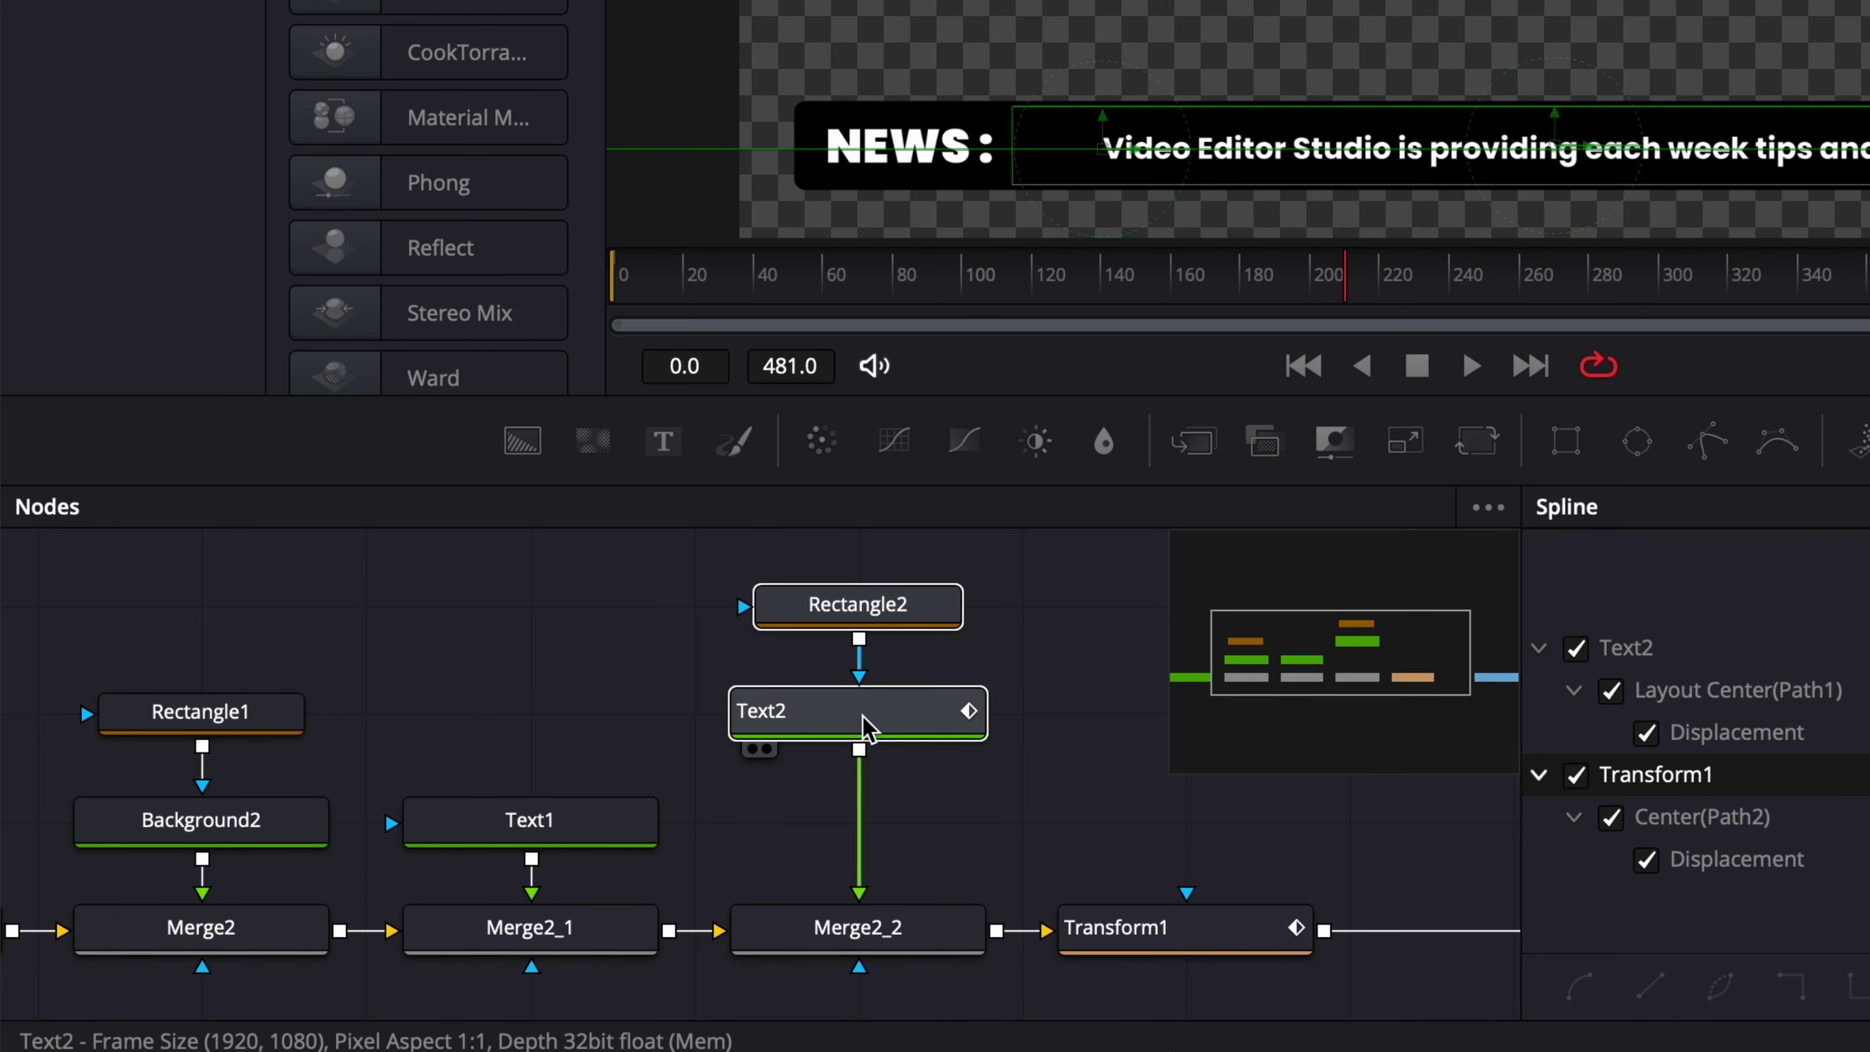
click(1019, 705)
click(892, 728)
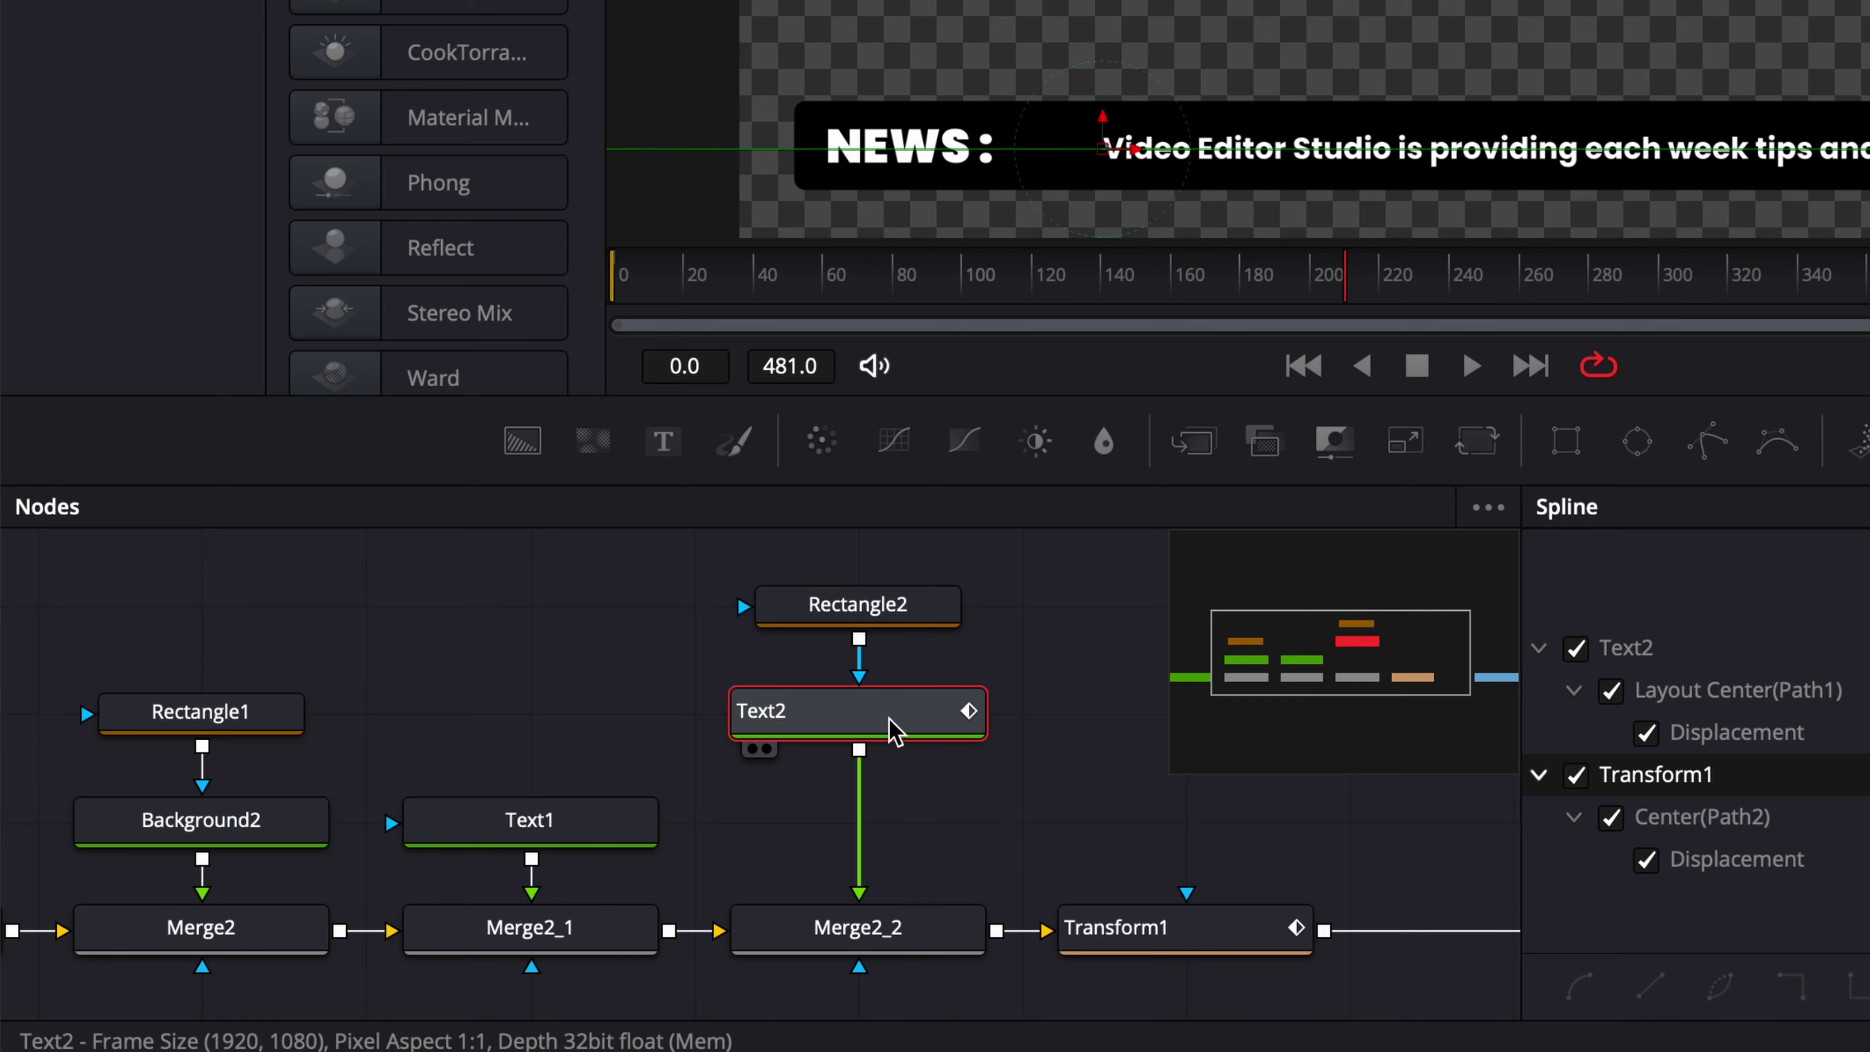
key(shift+space)
text(time)
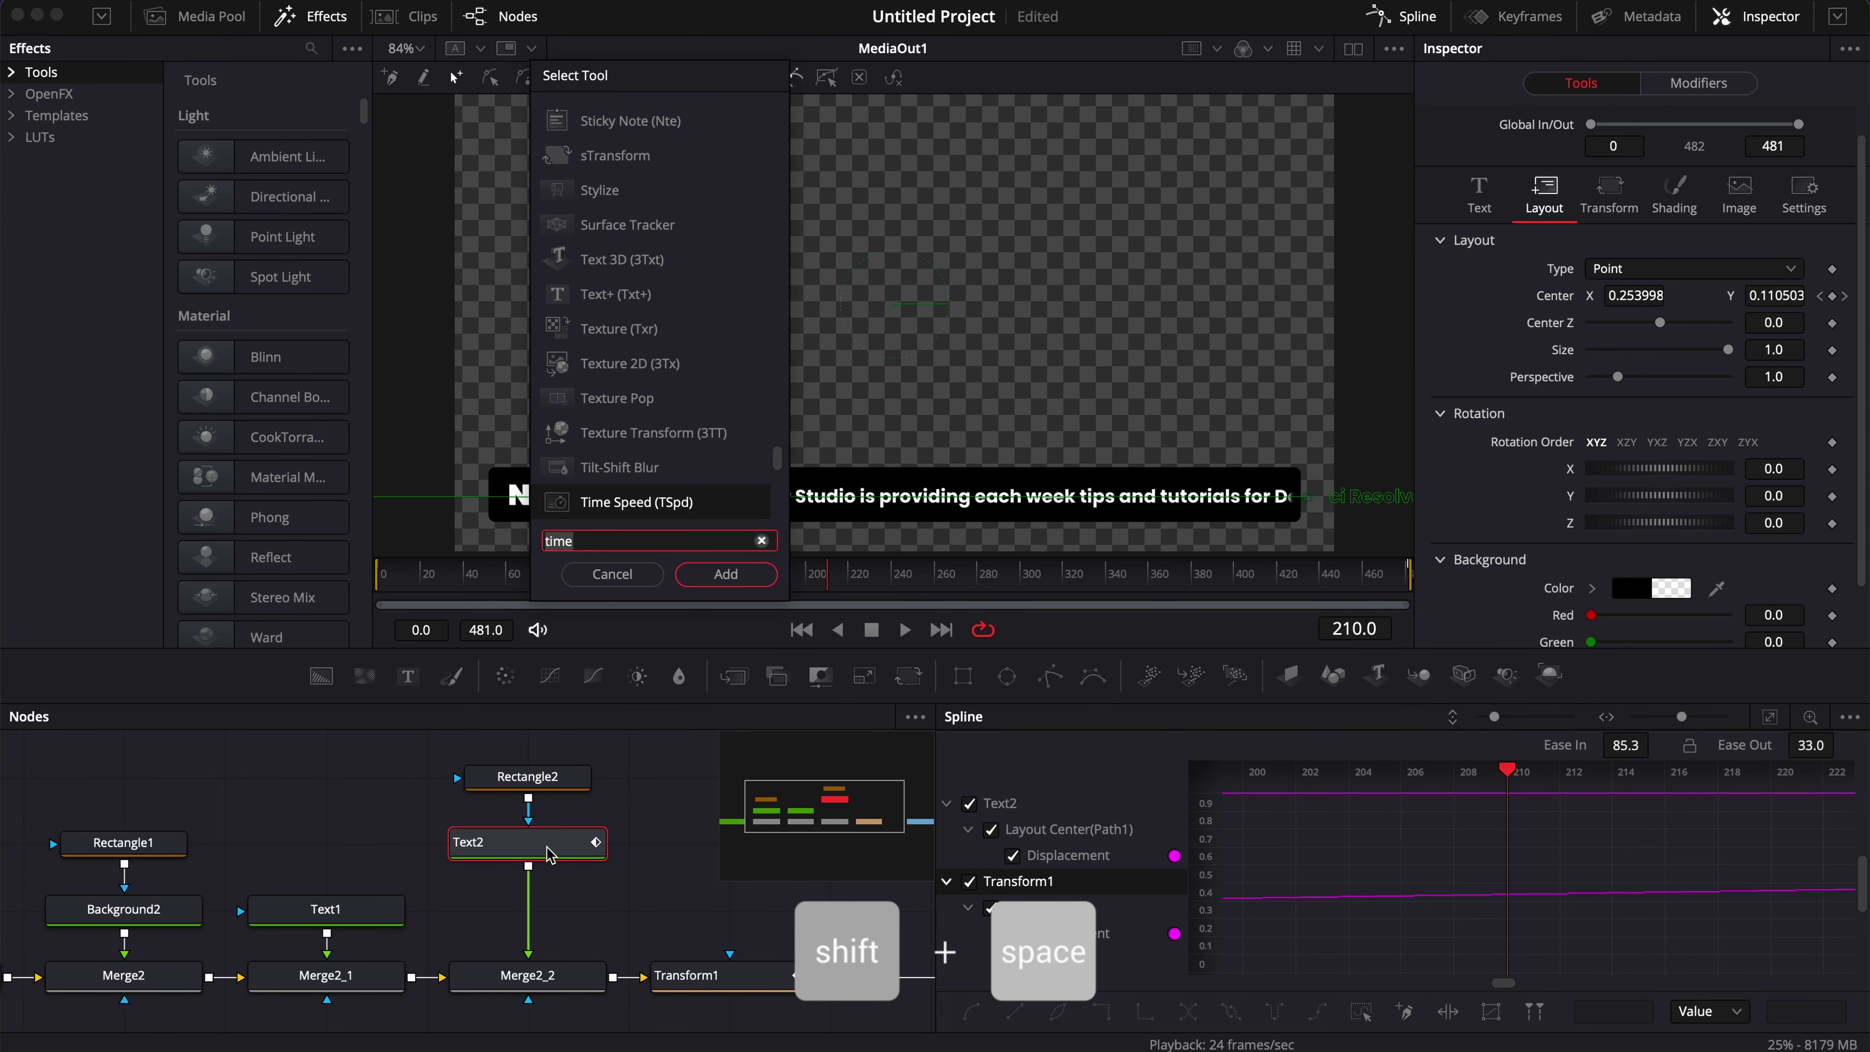
key(Return)
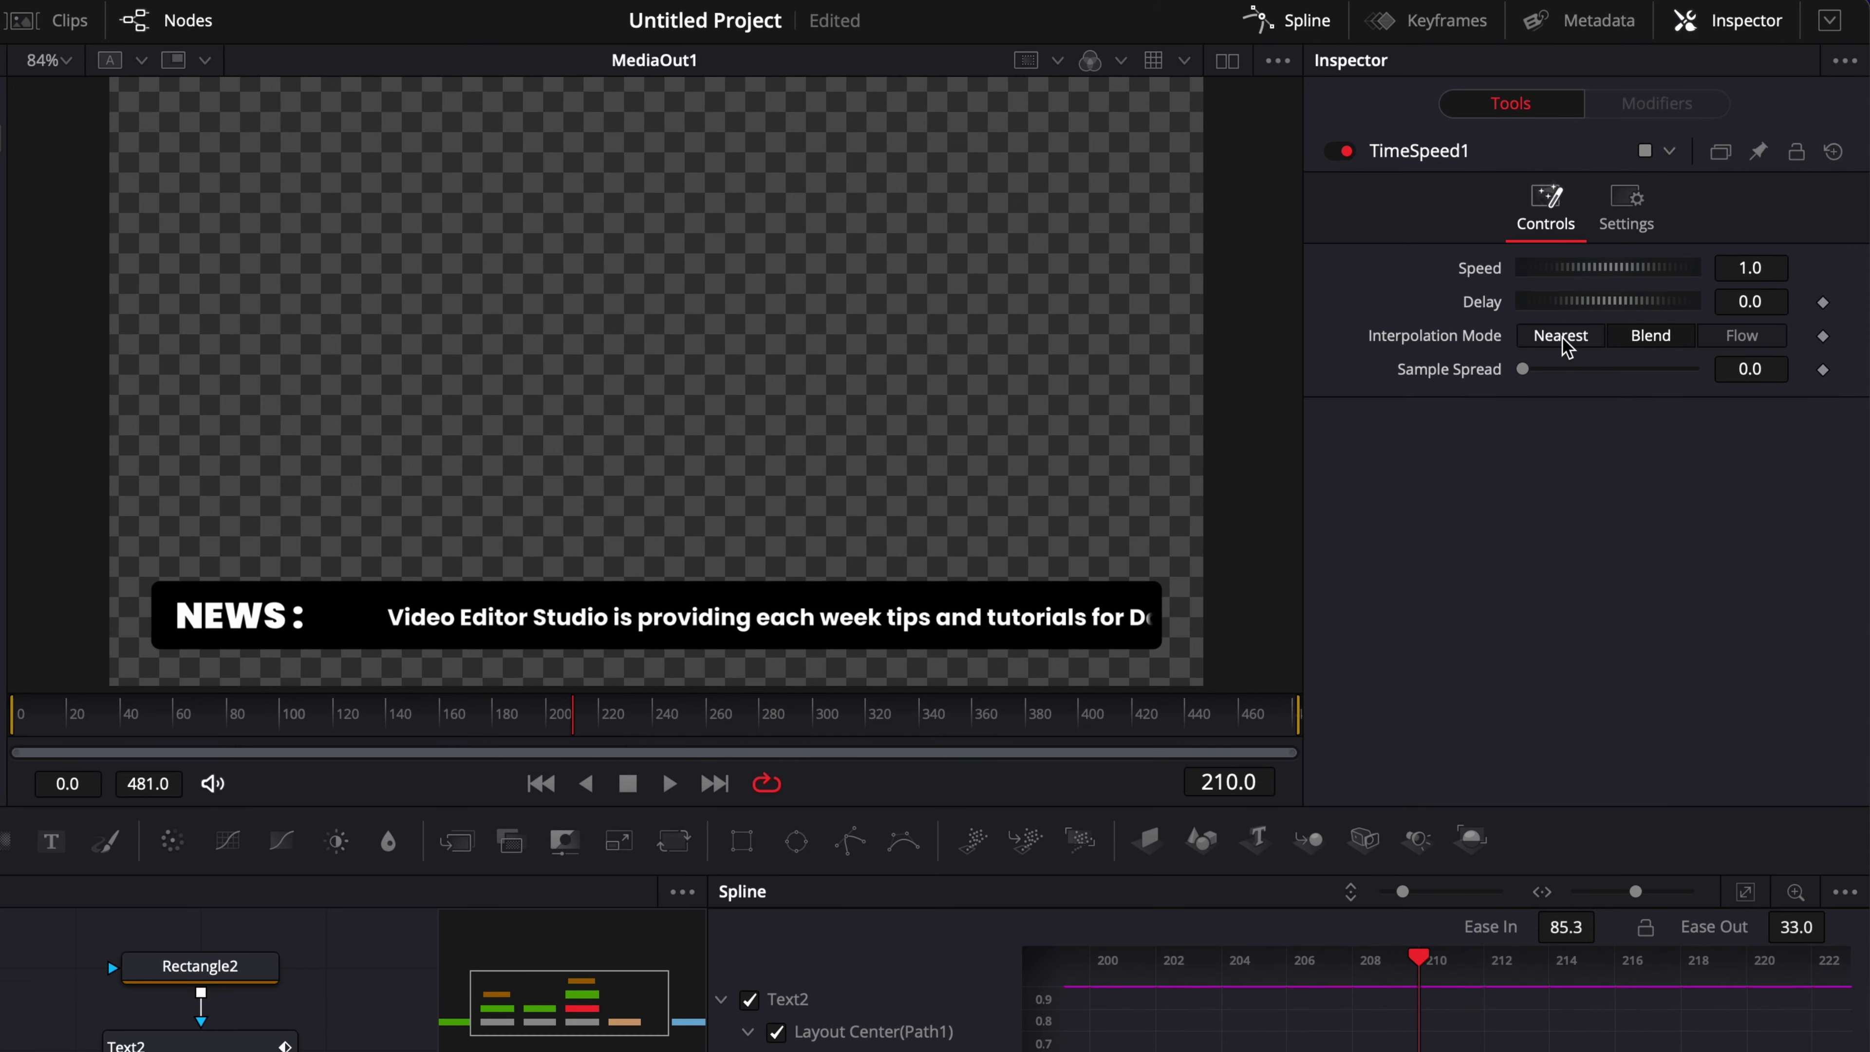
Step: Set TimeSpeed1 to Nearest interpolation and speed 1.32, checking the crawl in playback
click(1623, 274)
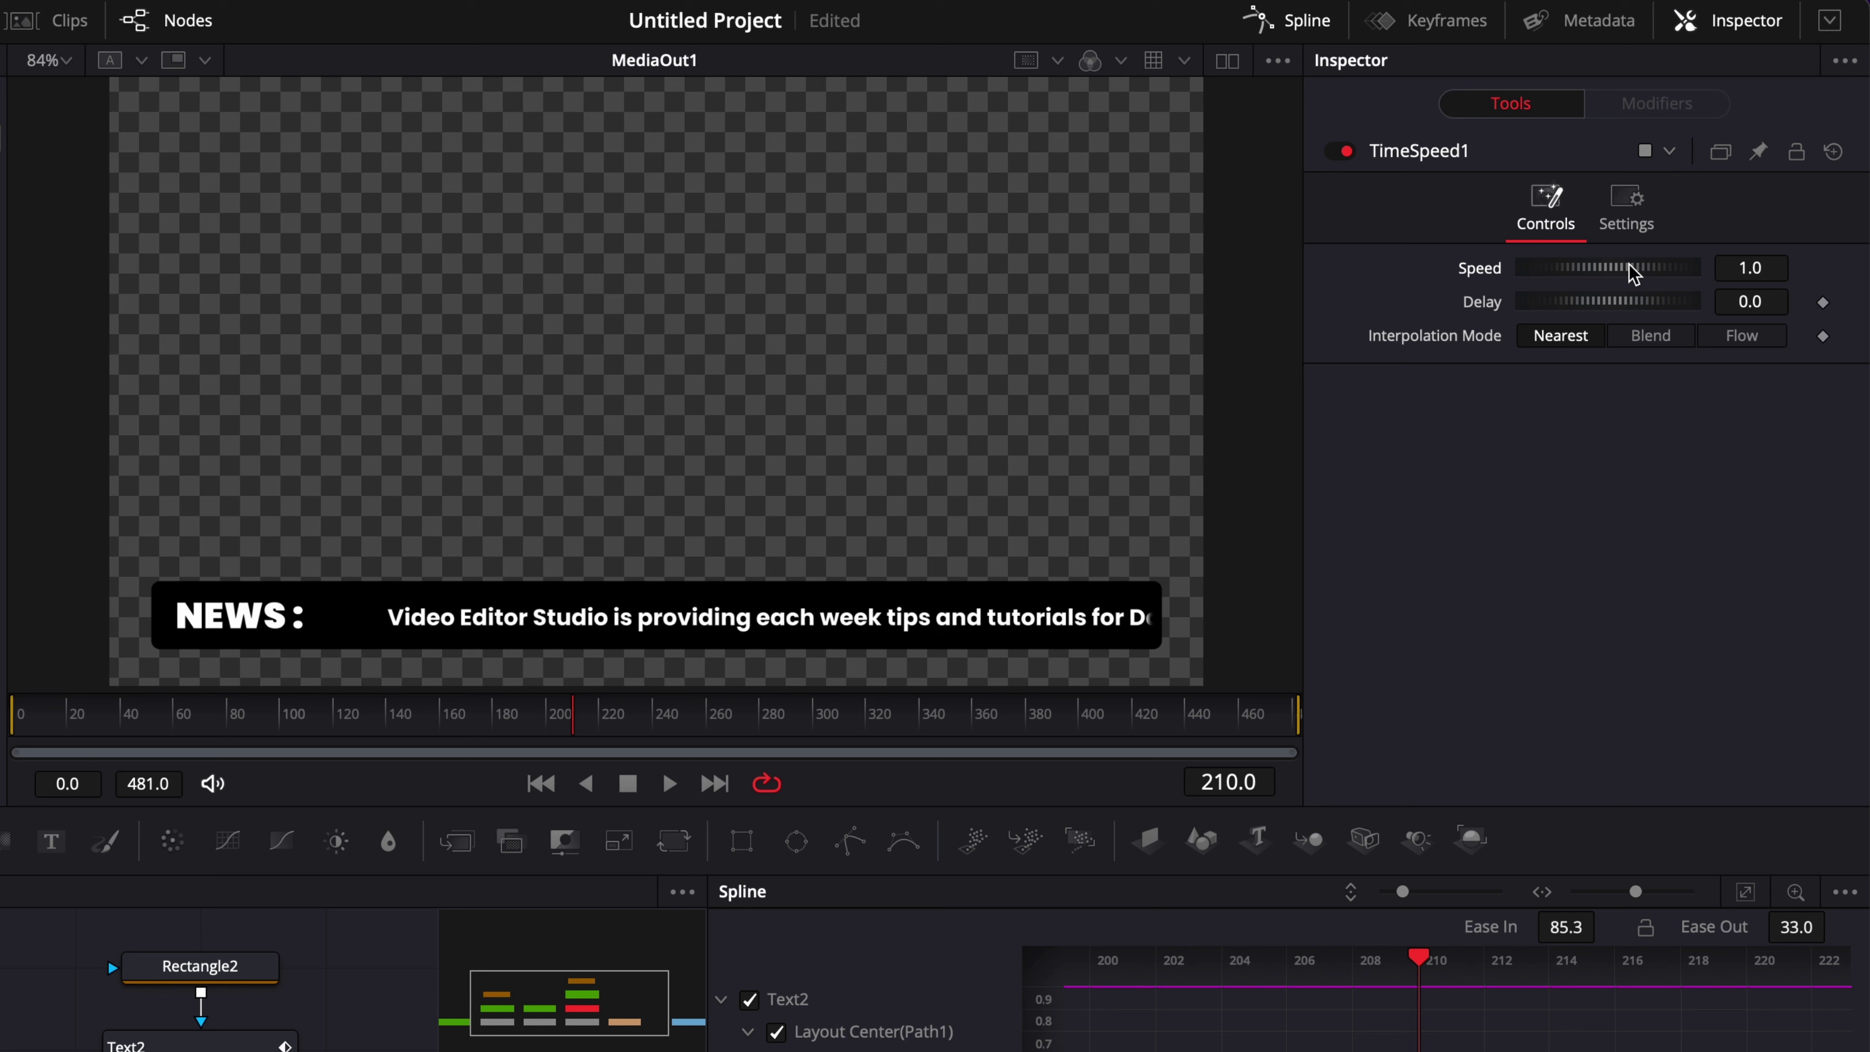
drag(1633, 274, 1629, 274)
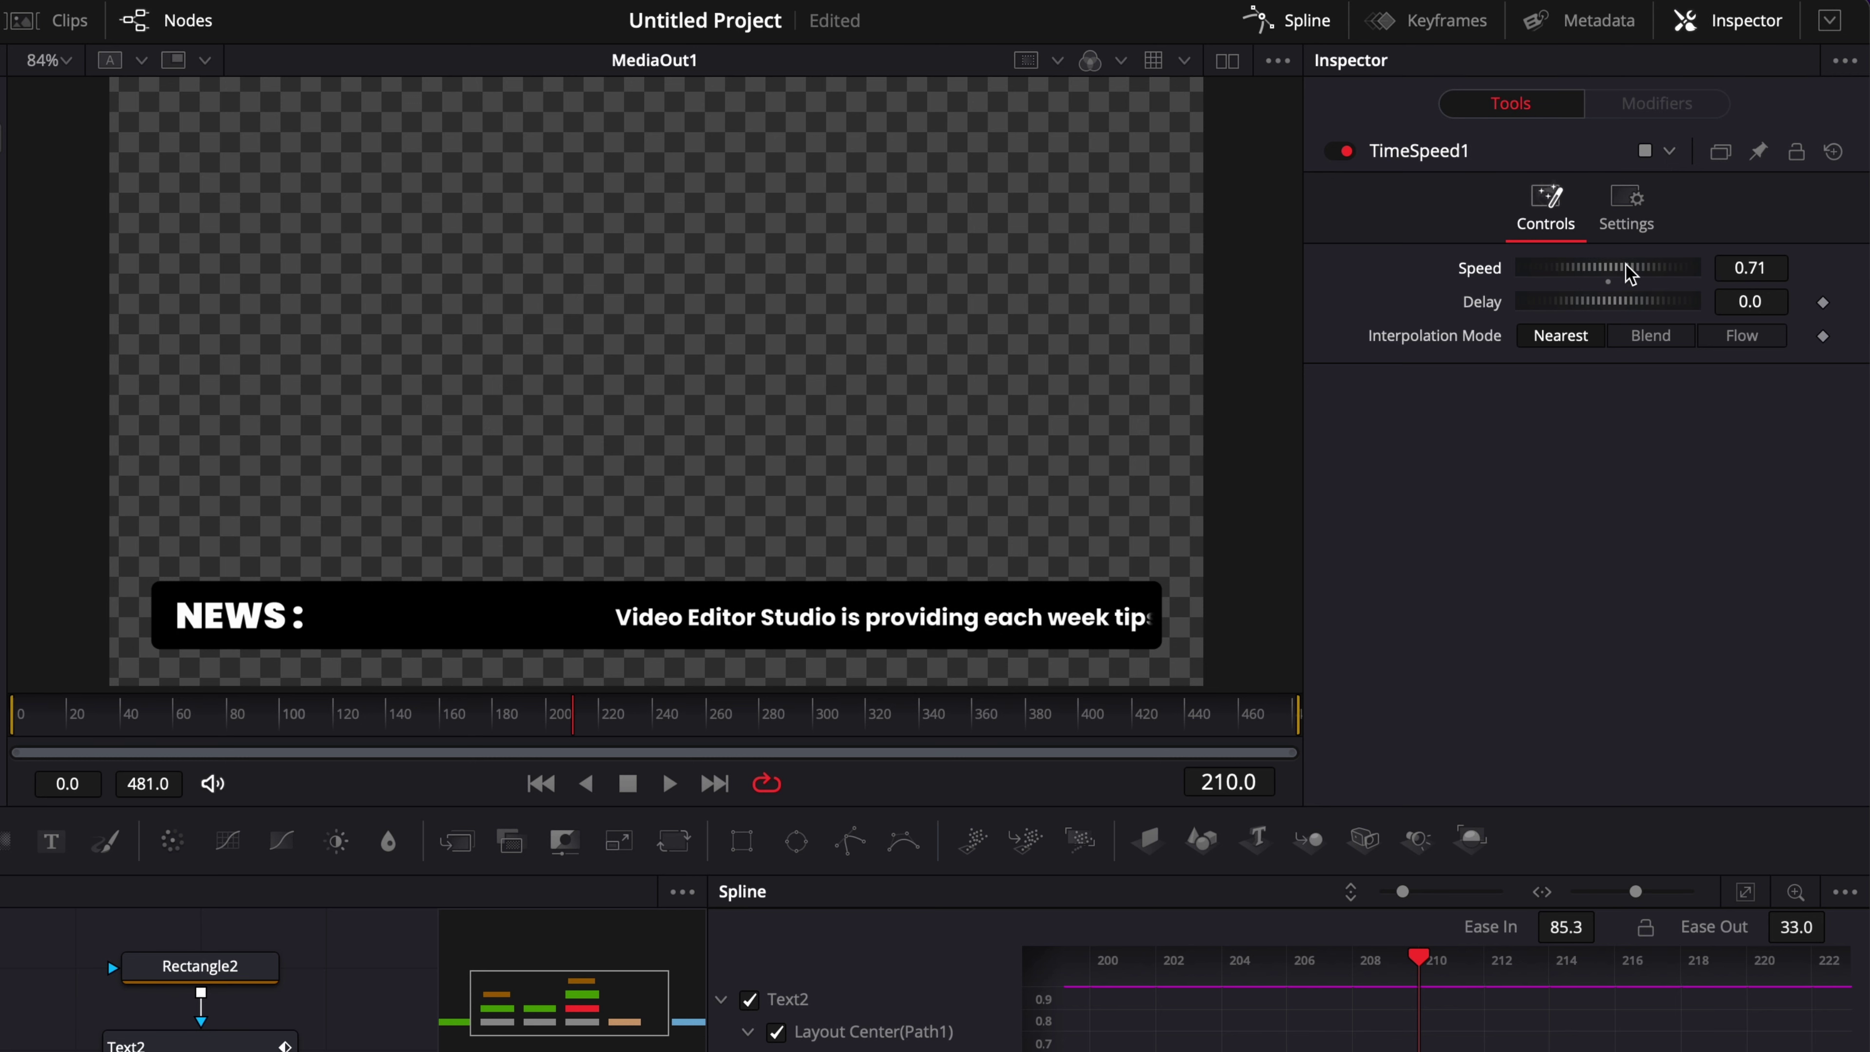
key(Home)
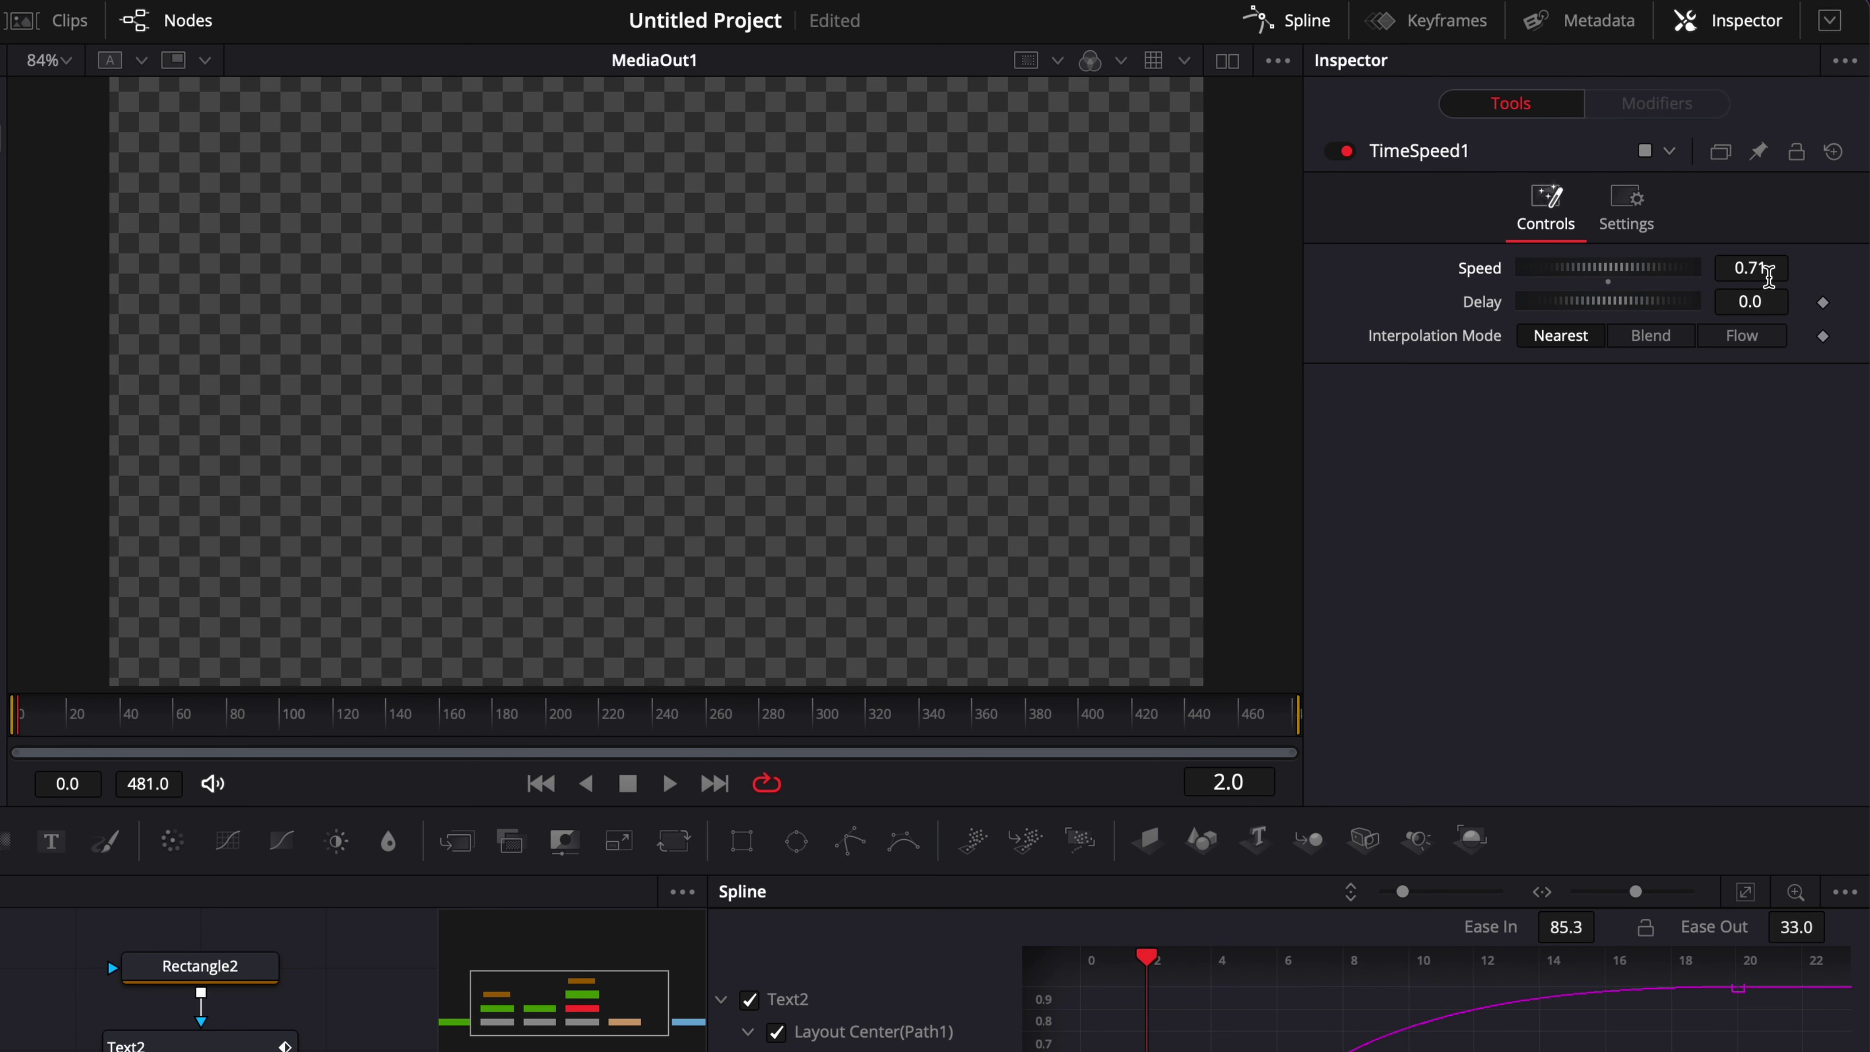
key(space)
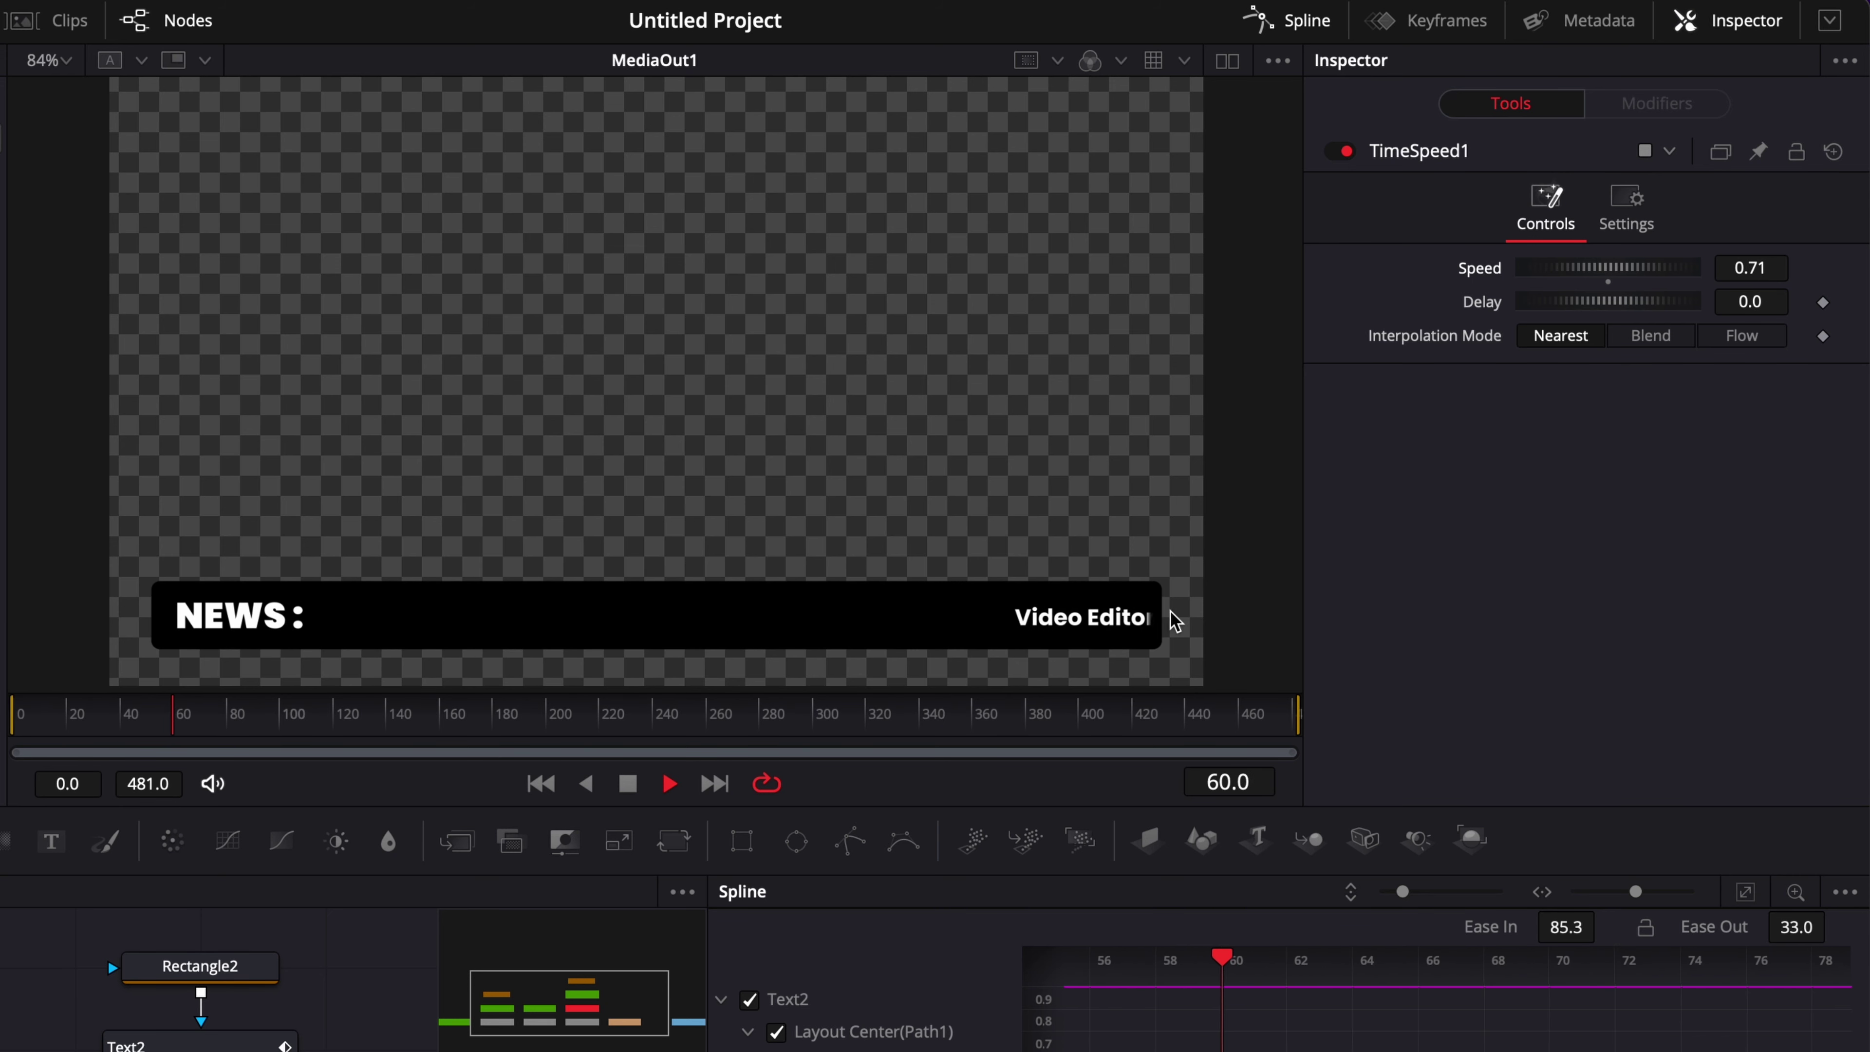
key(space)
drag(1607, 268, 1673, 268)
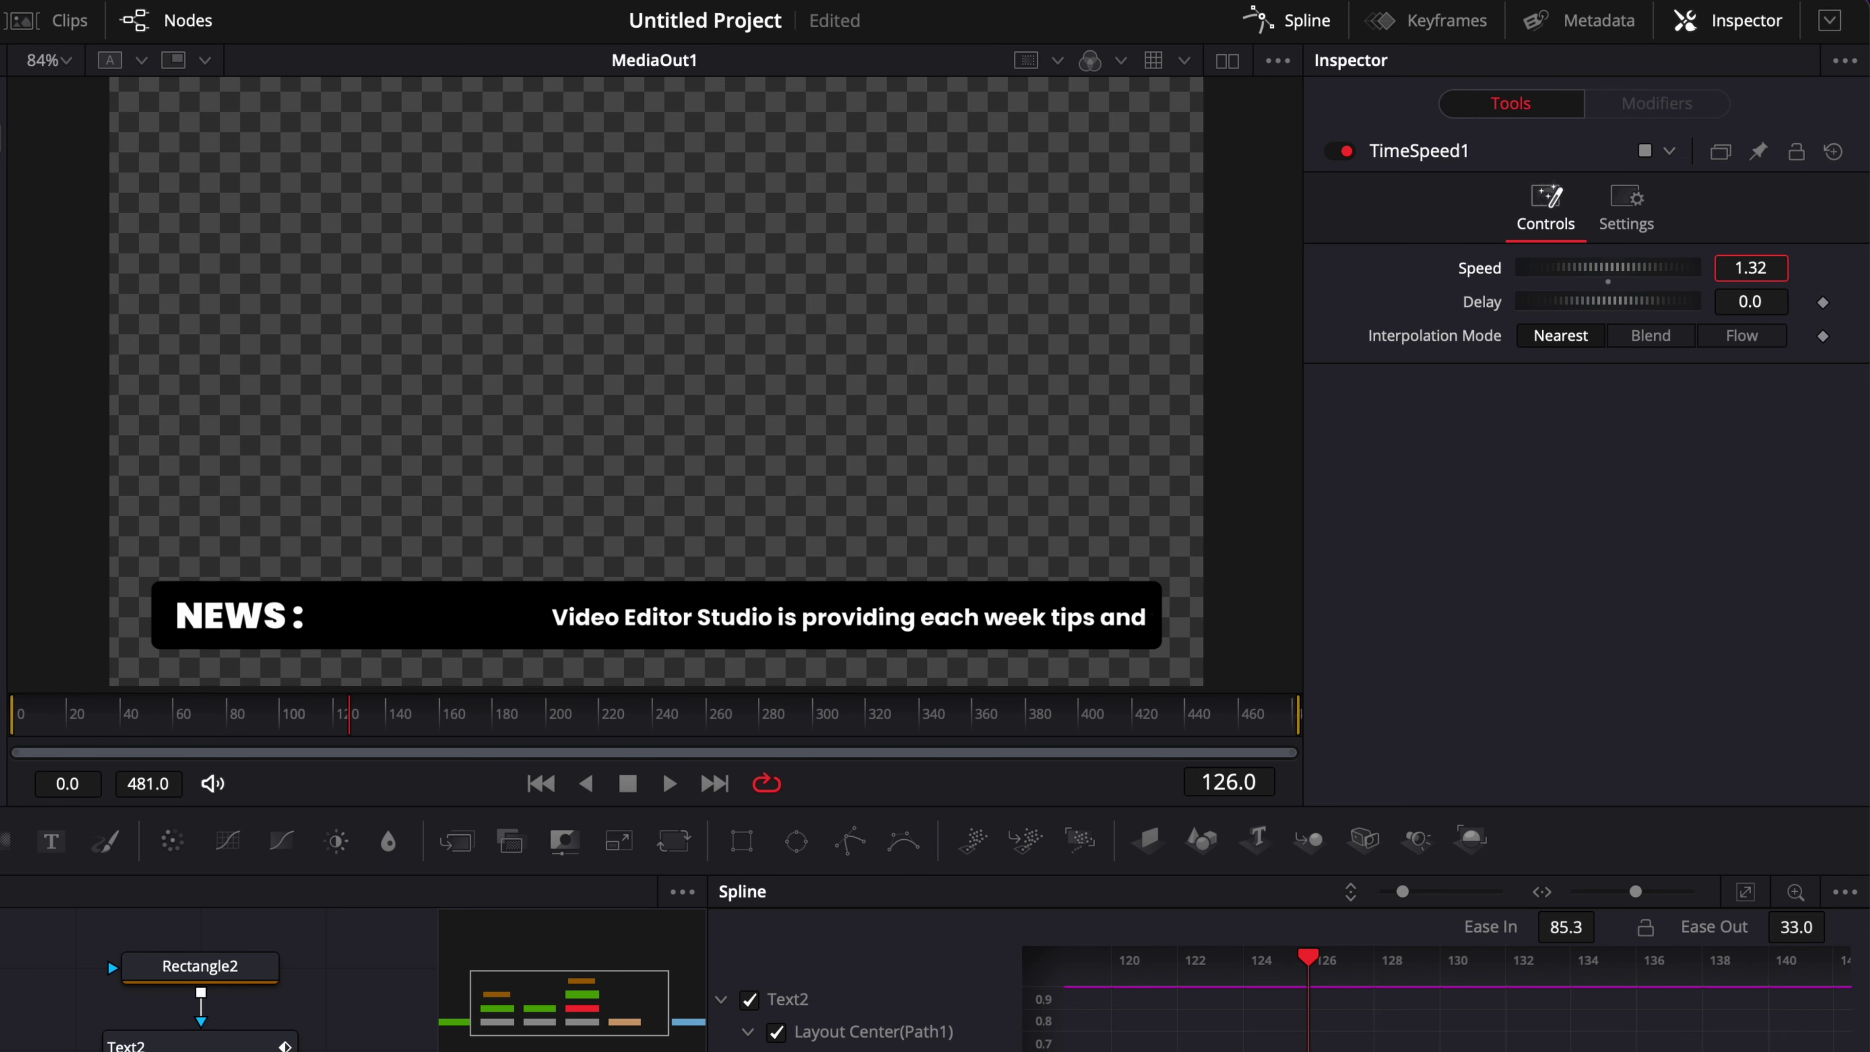